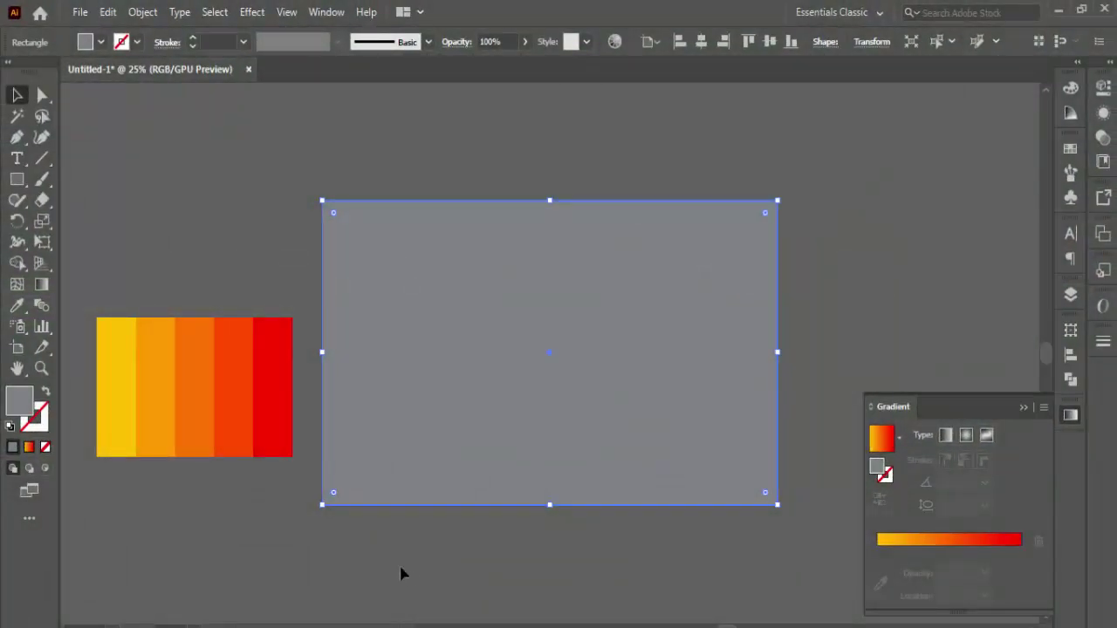
# - Fill the large rectangle with a yellow-to-red linear gradient angled at about -105°
pyautogui.click(881, 438)
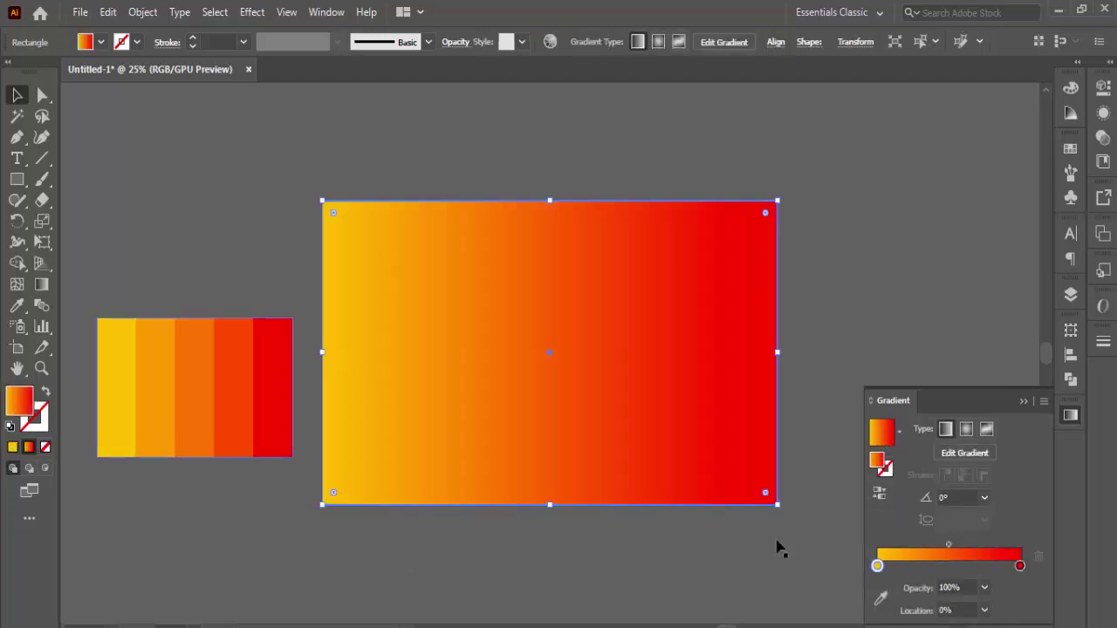
pyautogui.click(983, 498)
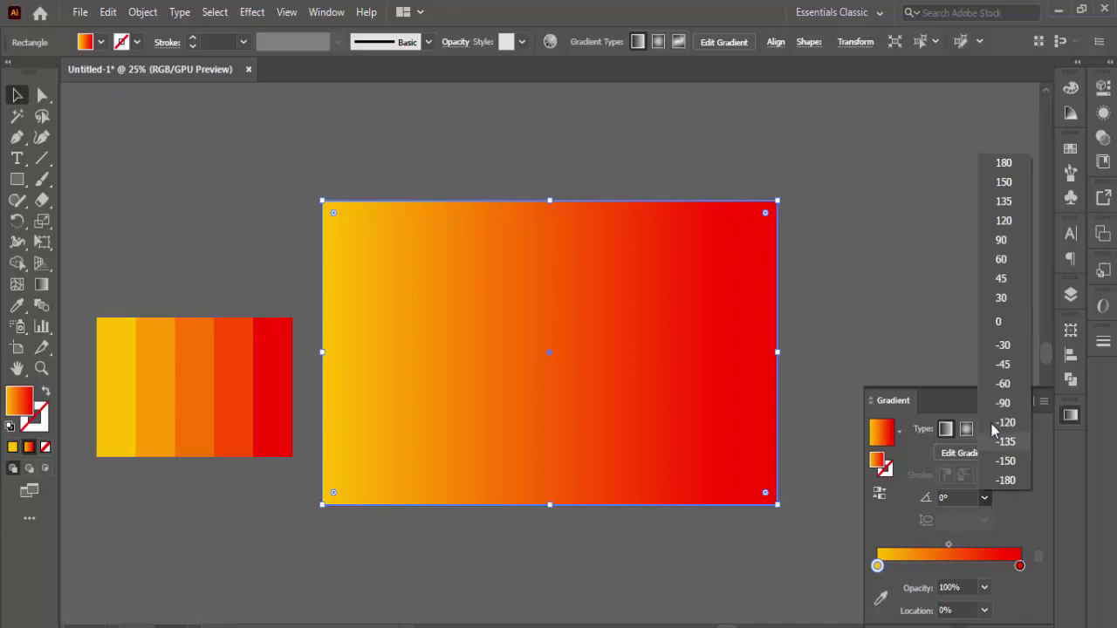
pyautogui.click(1009, 413)
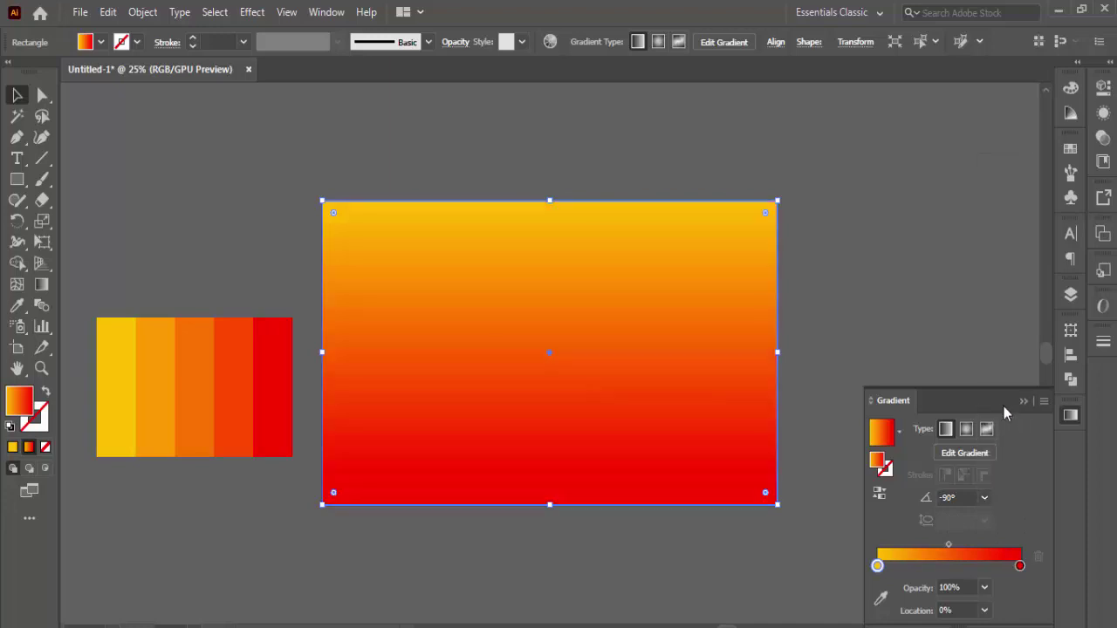
pyautogui.click(959, 496)
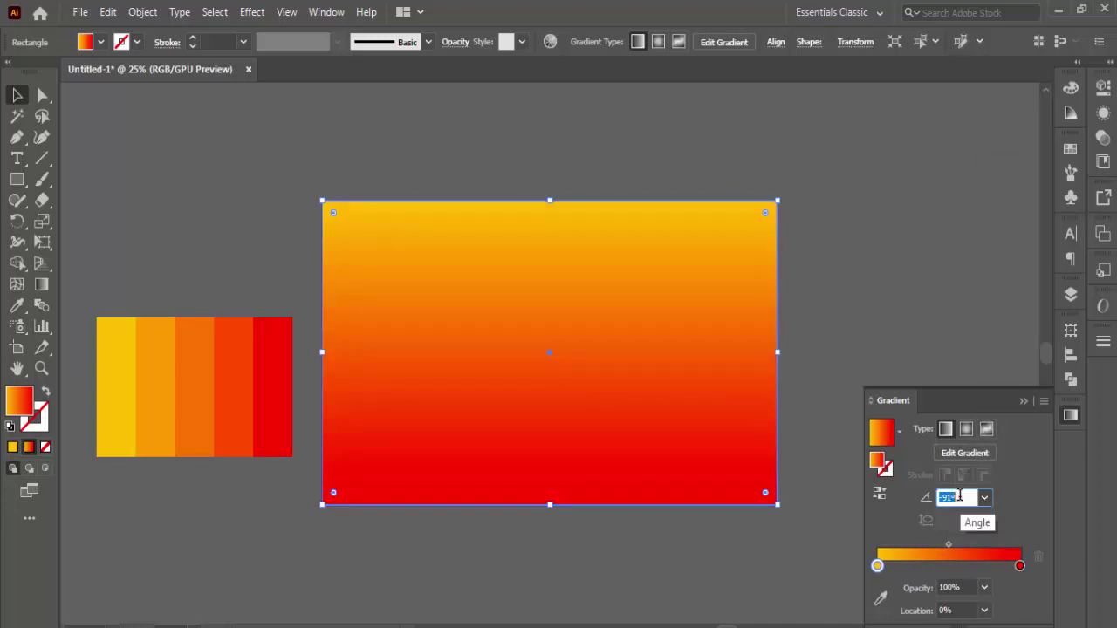
pyautogui.scroll(-10, 959, 496)
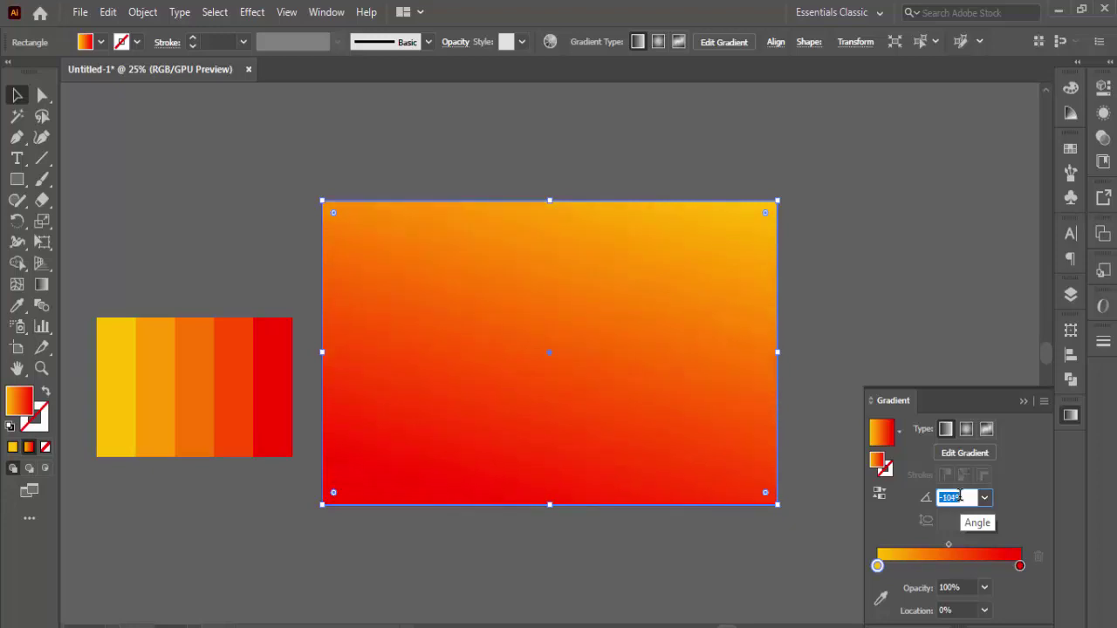
pyautogui.scroll(-10, 959, 497)
pyautogui.scroll(-10, 959, 496)
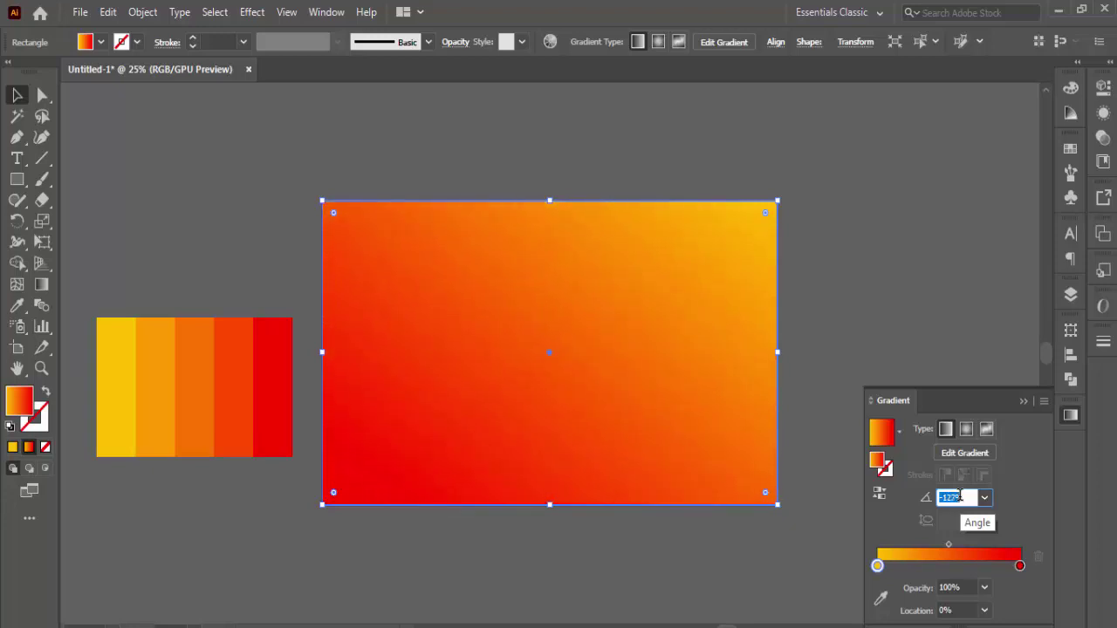
pyautogui.scroll(10, 959, 496)
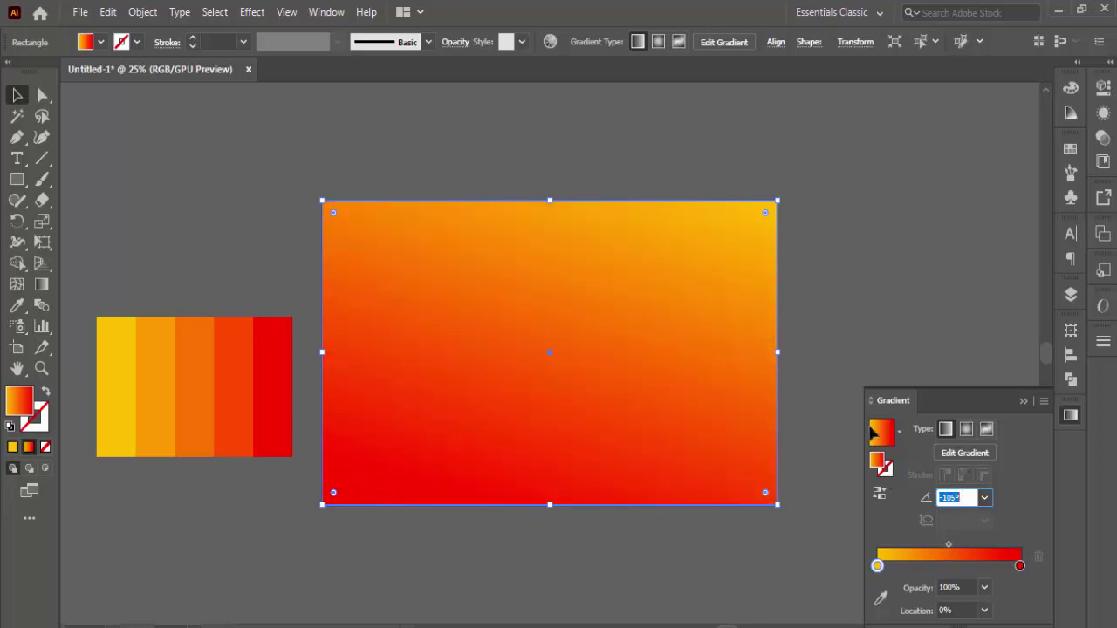
# - Rename Layer 1 to Background
pyautogui.click(1072, 297)
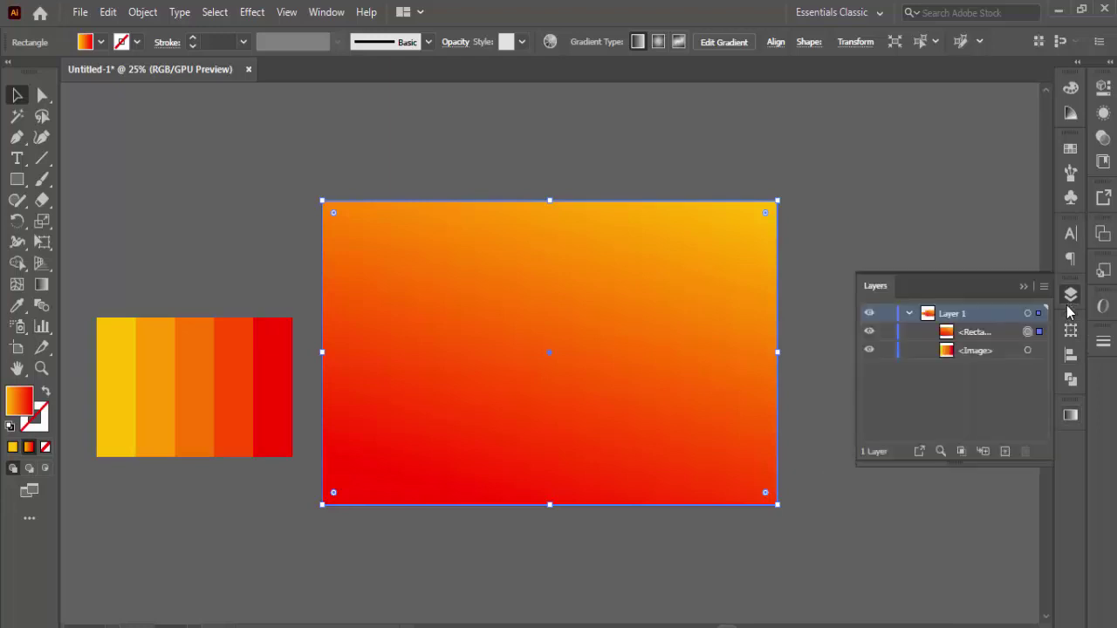
pyautogui.doubleClick(982, 321)
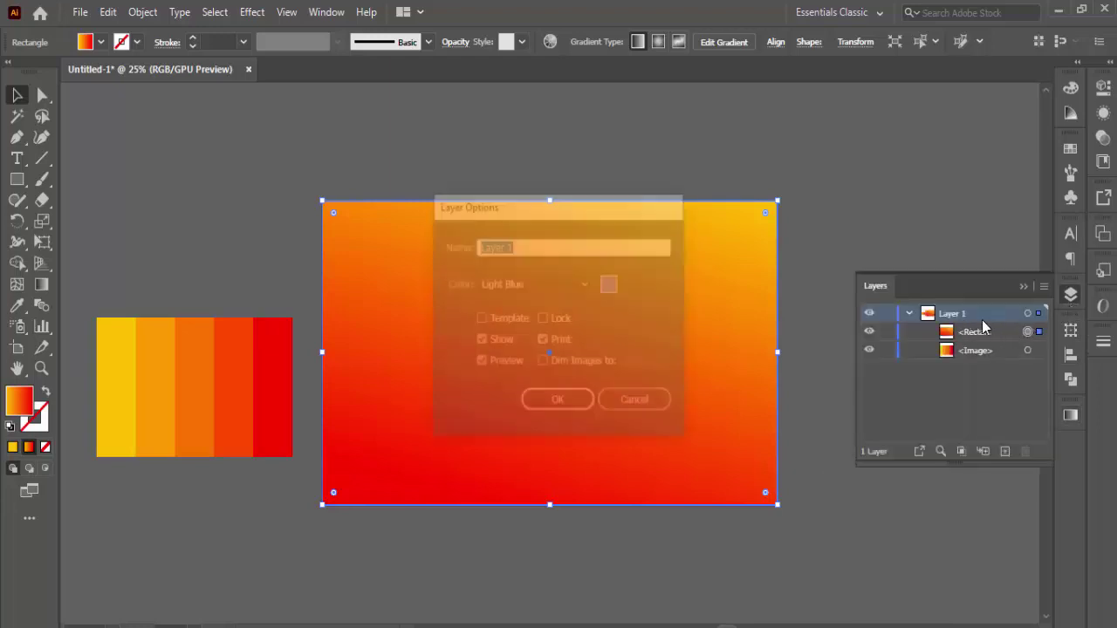
pyautogui.write('Background')
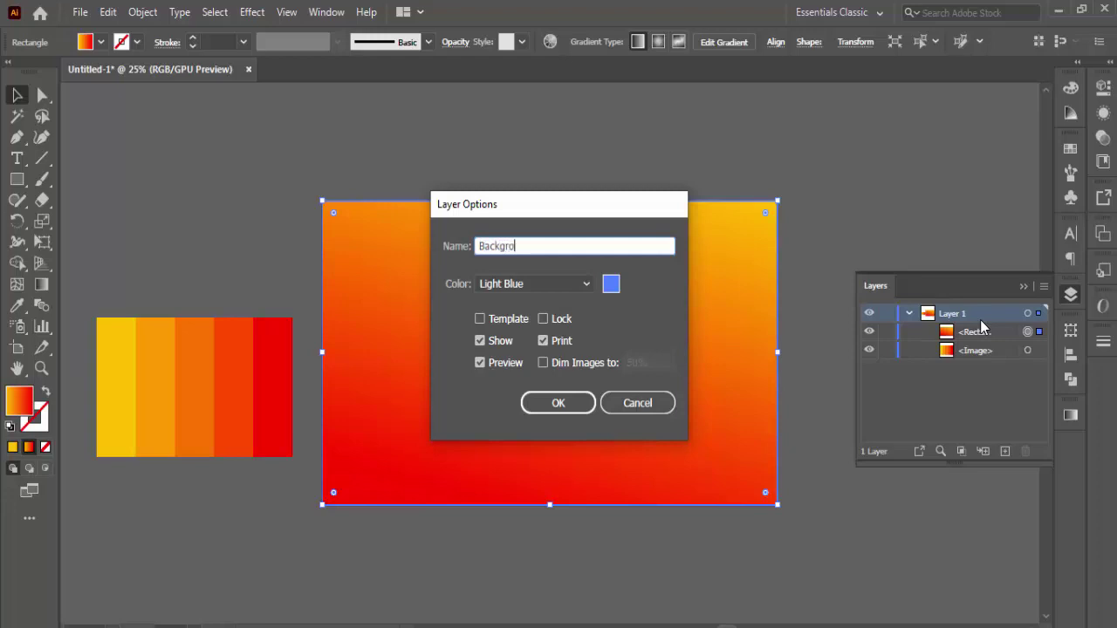
pyautogui.click(575, 404)
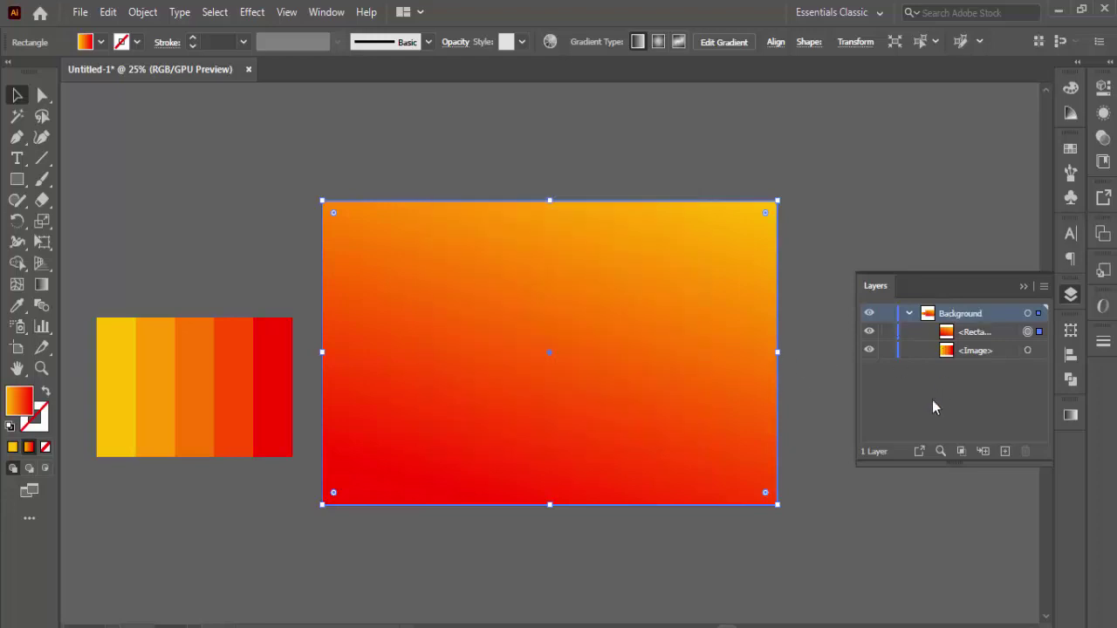
# - Add a new Text Effect layer, then lock the background rectangle and collapse Background
pyautogui.click(1006, 452)
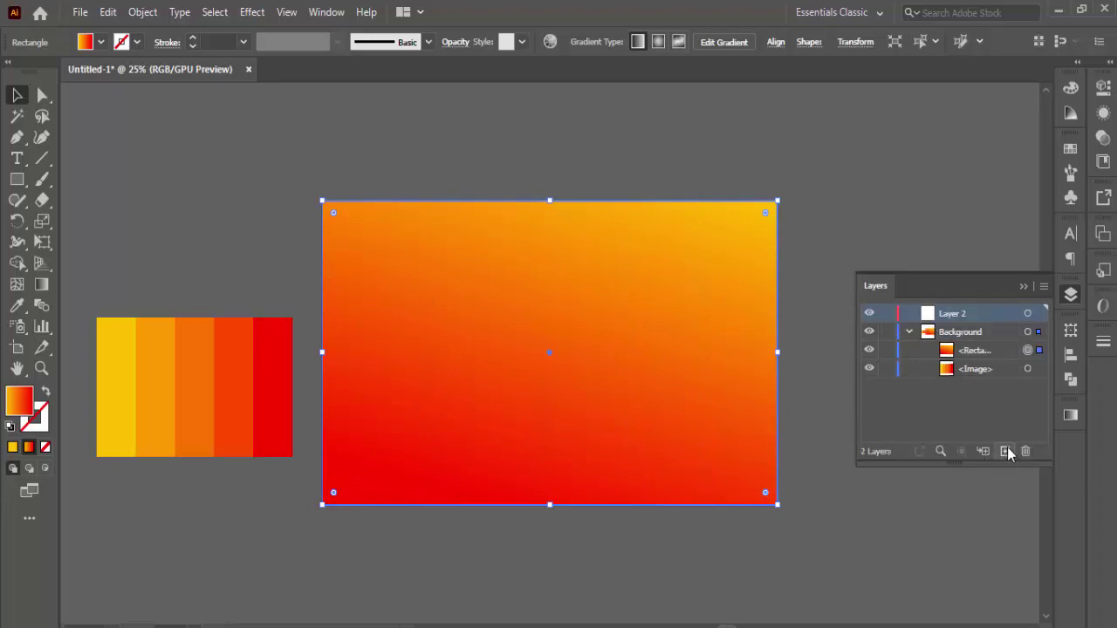
pyautogui.doubleClick(953, 313)
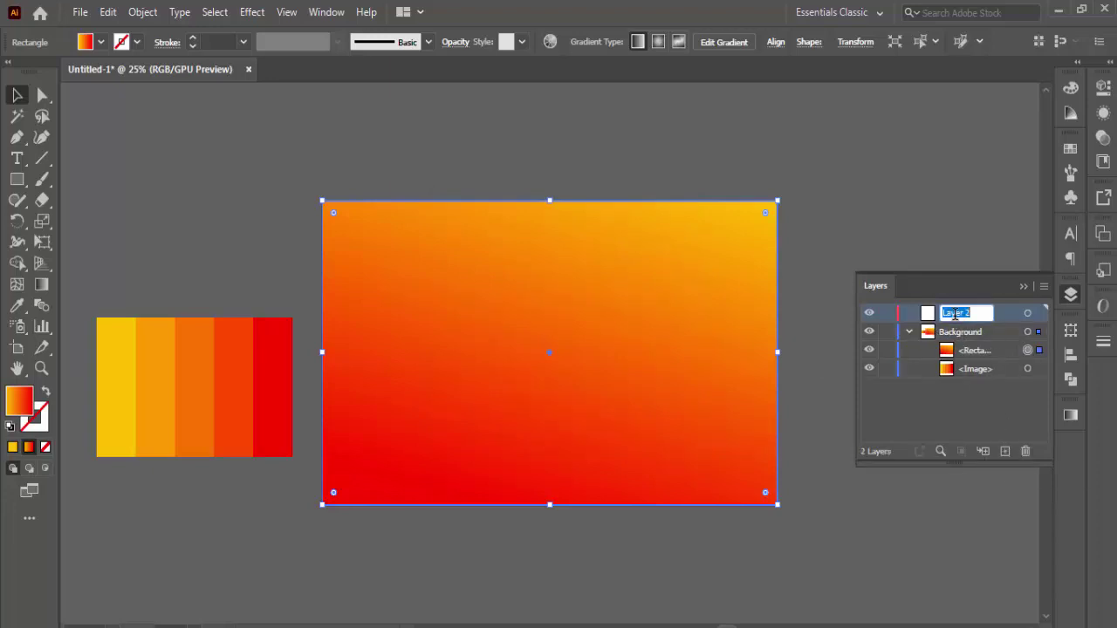
pyautogui.write('Text Effect')
pyautogui.click(1011, 317)
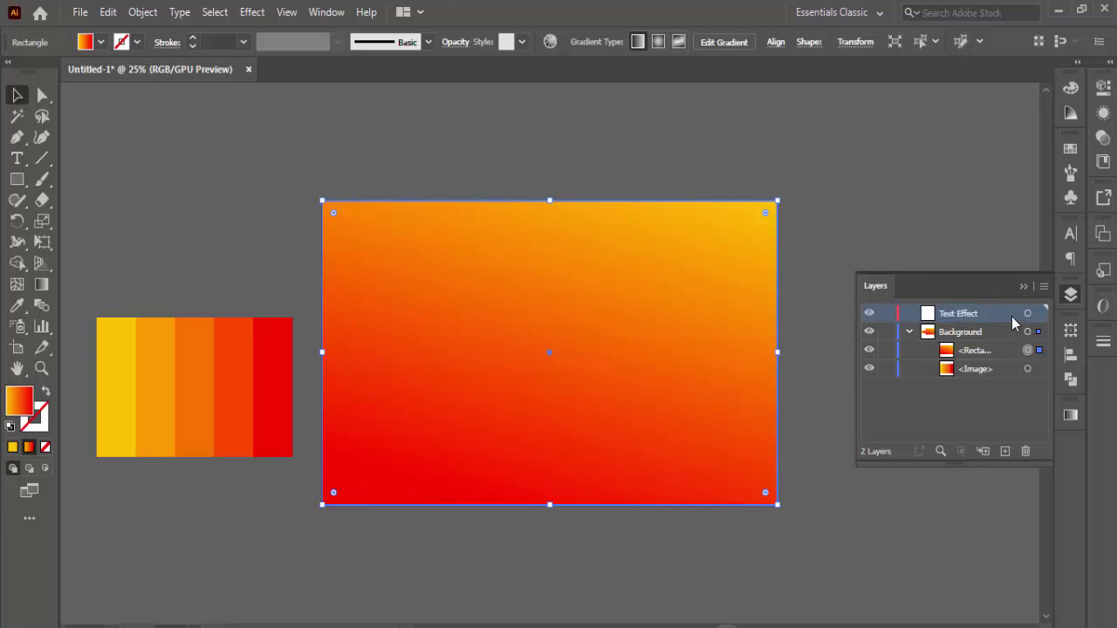
pyautogui.click(887, 351)
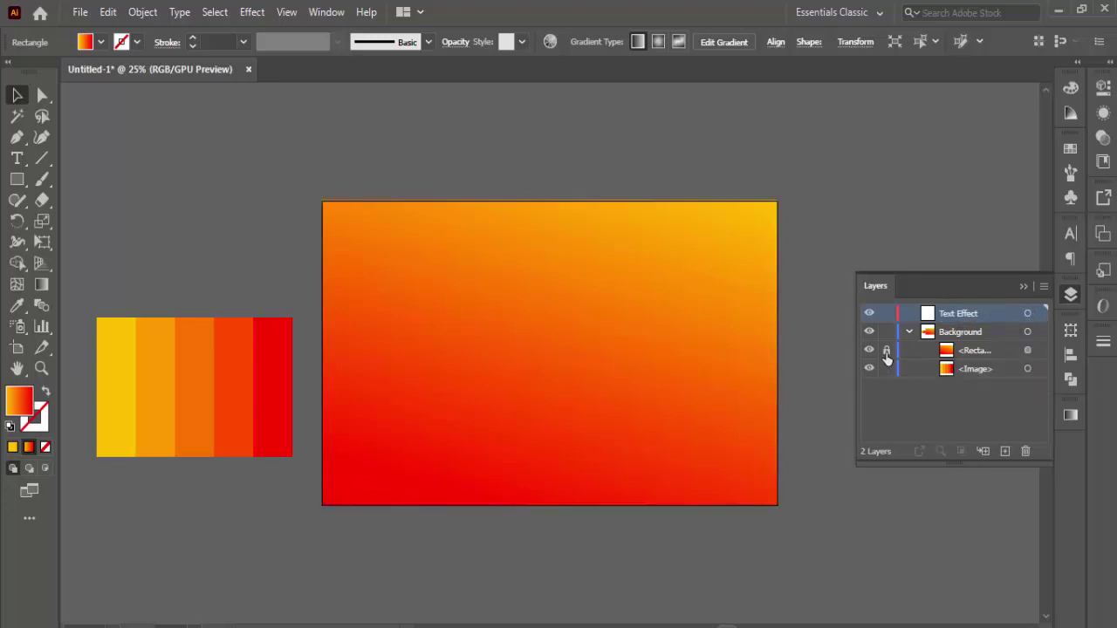
pyautogui.click(908, 332)
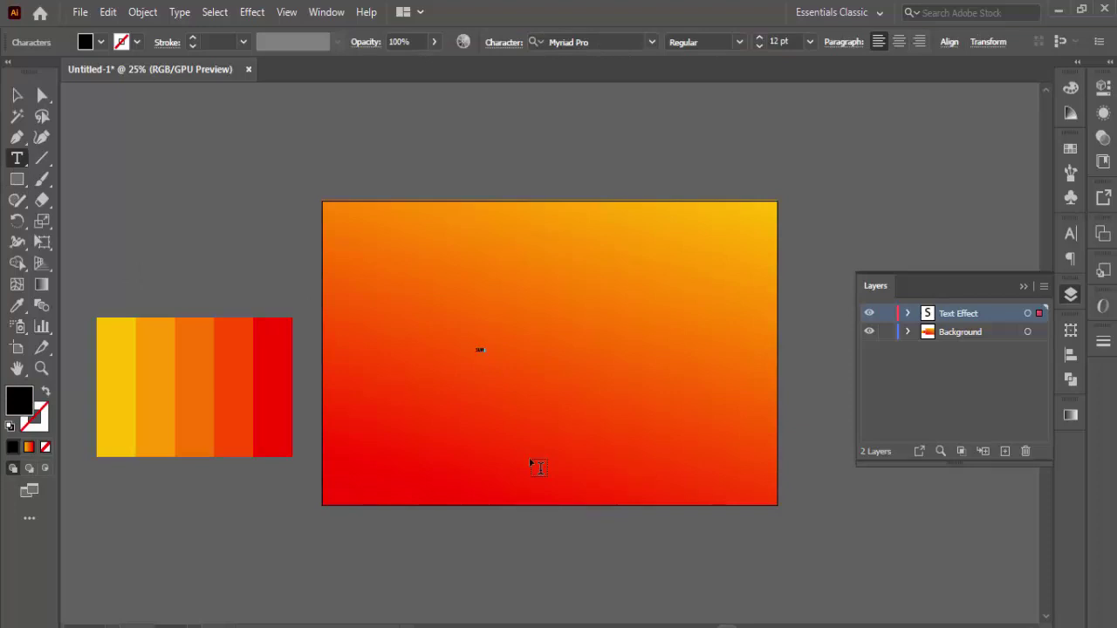
# - Enlarge the SUPER text across the artboard and centre it horizontally and vertically
pyautogui.press('Escape')
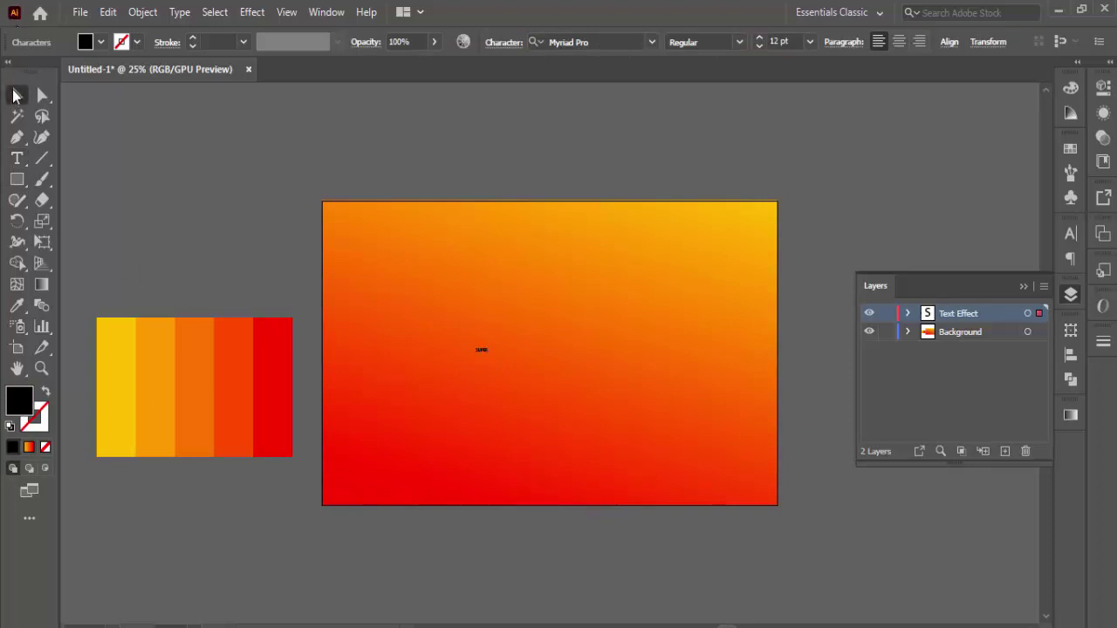
pyautogui.moveTo(489, 360); pyautogui.dragTo(783, 533)
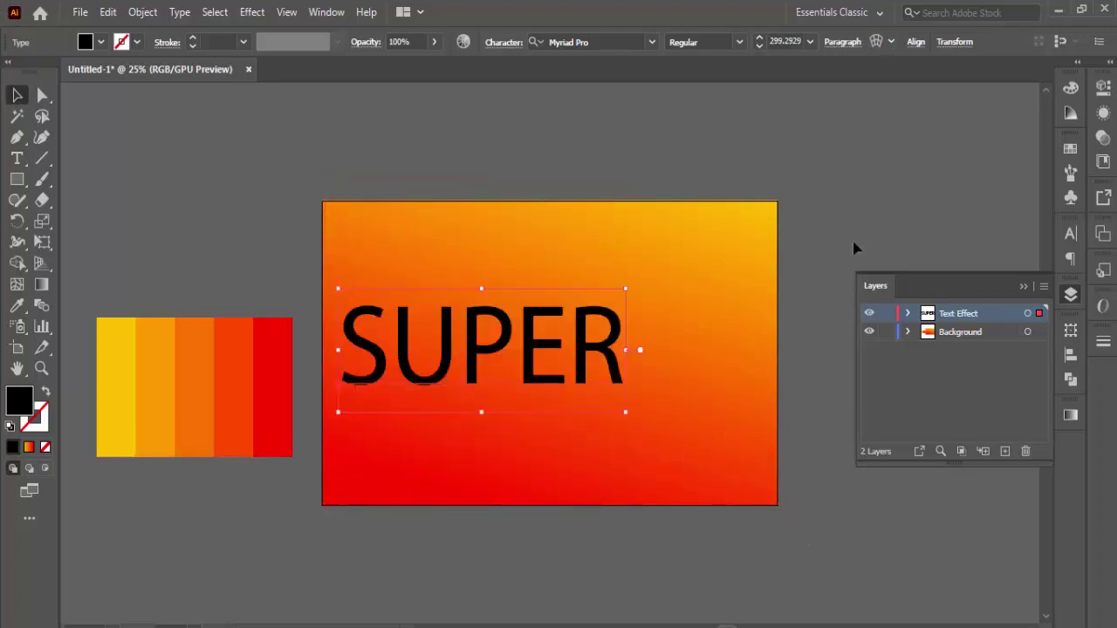
pyautogui.click(915, 41)
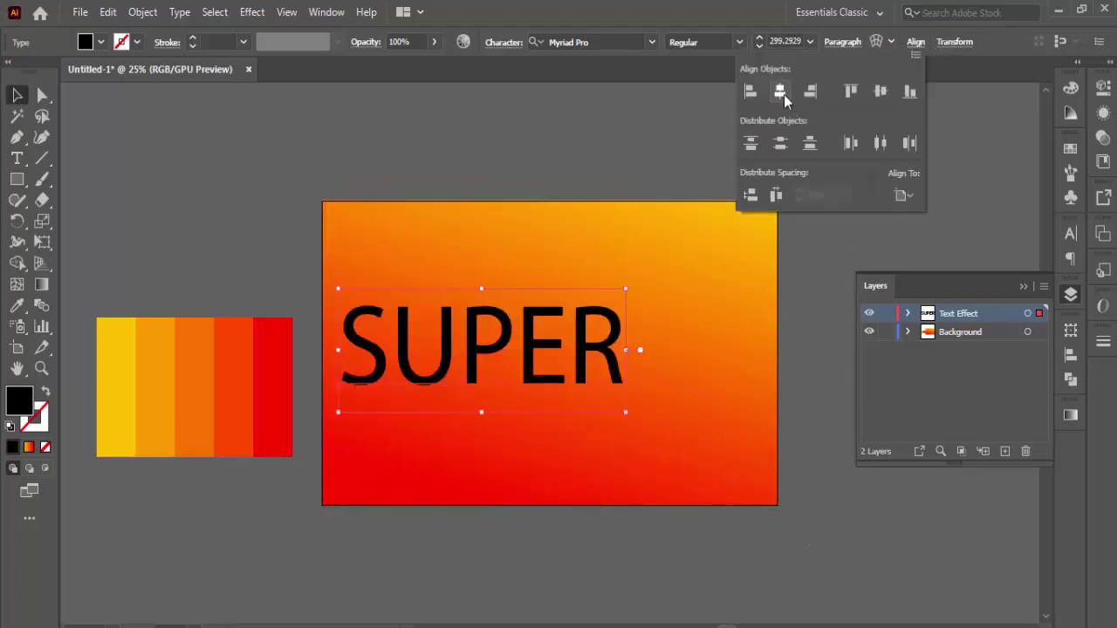
pyautogui.click(782, 92)
pyautogui.click(881, 93)
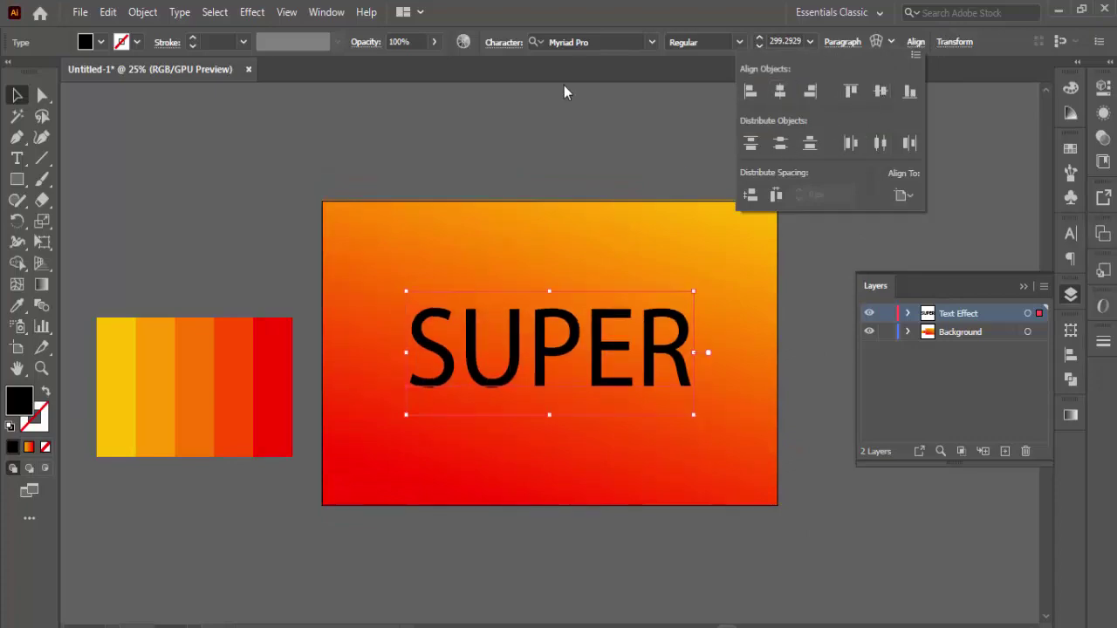
pyautogui.click(670, 134)
pyautogui.moveTo(711, 159); pyautogui.dragTo(581, 137)
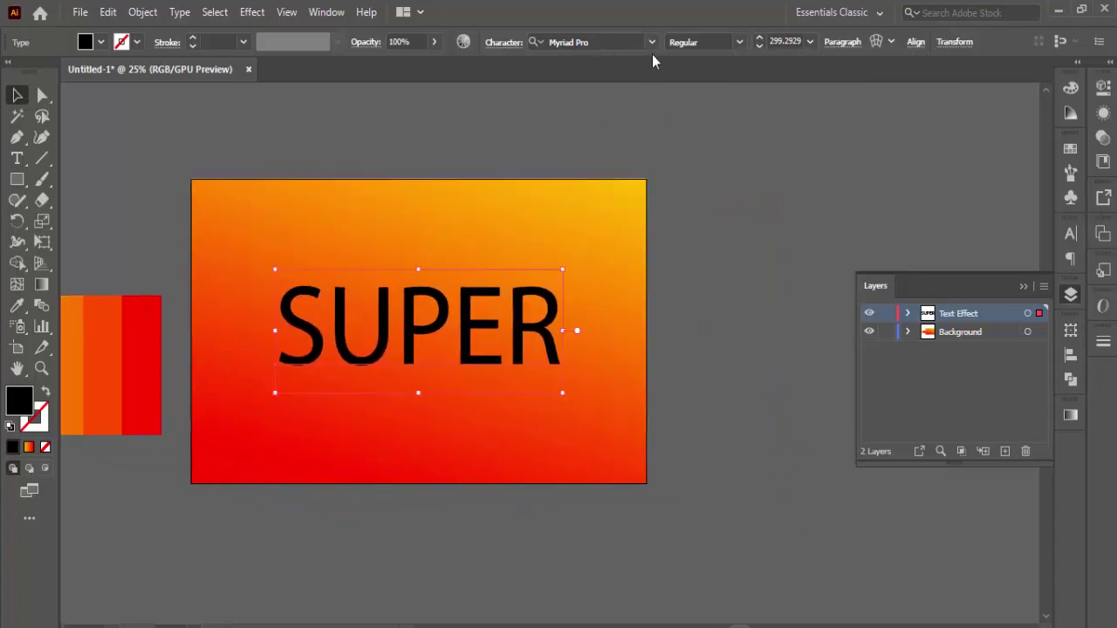
# - Set SUPER in the FANTONY font and re-centre it on the artboard
pyautogui.click(651, 42)
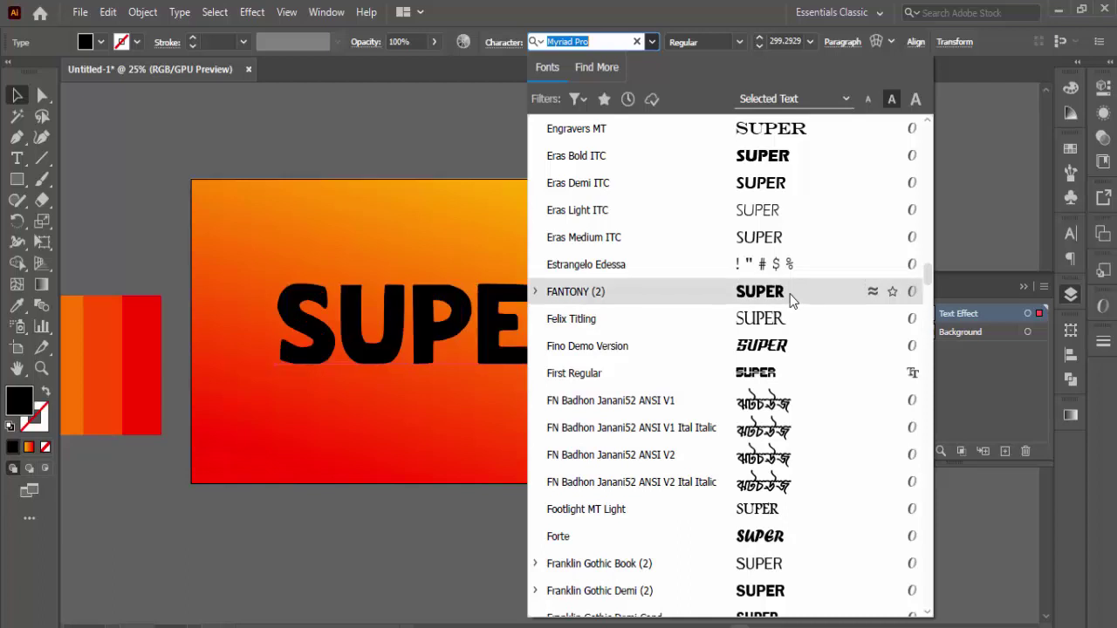
pyautogui.click(791, 297)
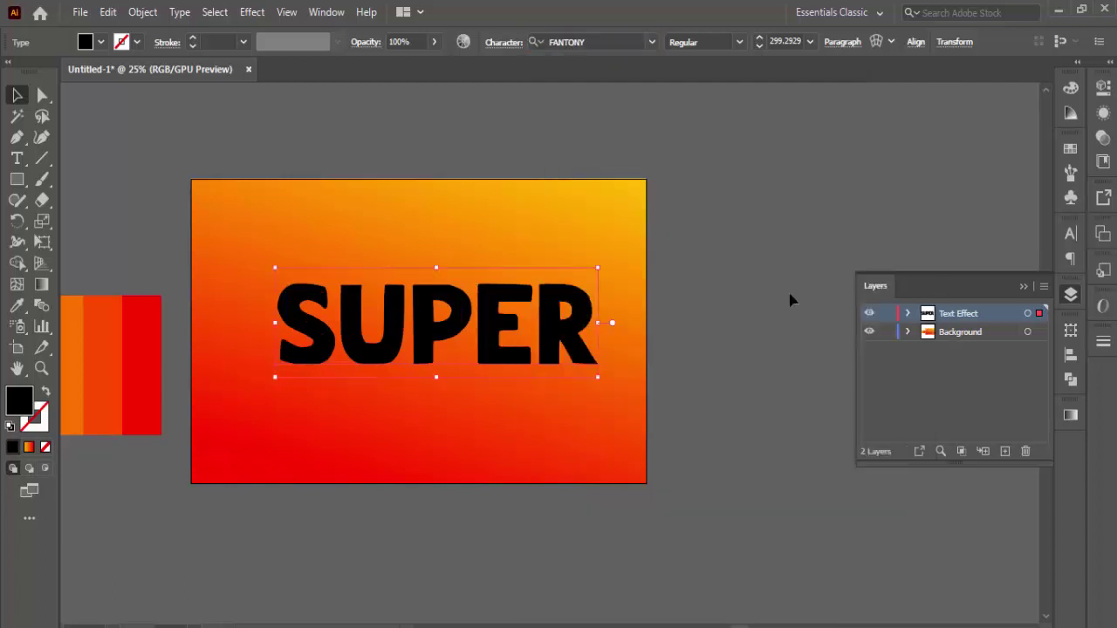
pyautogui.click(915, 42)
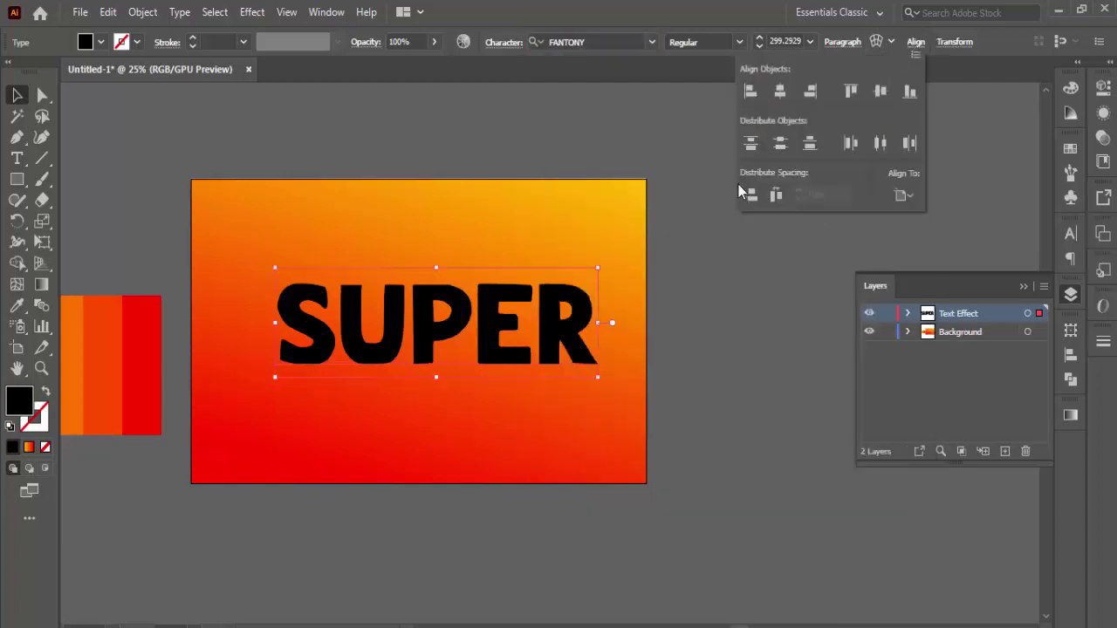
pyautogui.click(780, 91)
pyautogui.click(881, 91)
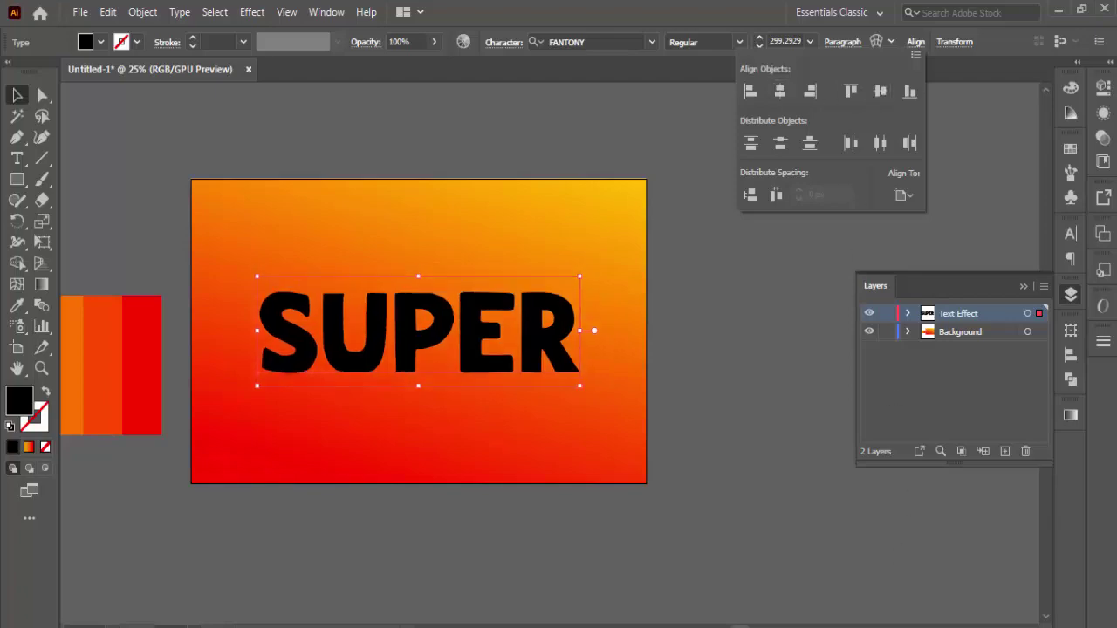
# - Clear SUPER's character fill and add a new object-level fill and stroke
pyautogui.click(1101, 114)
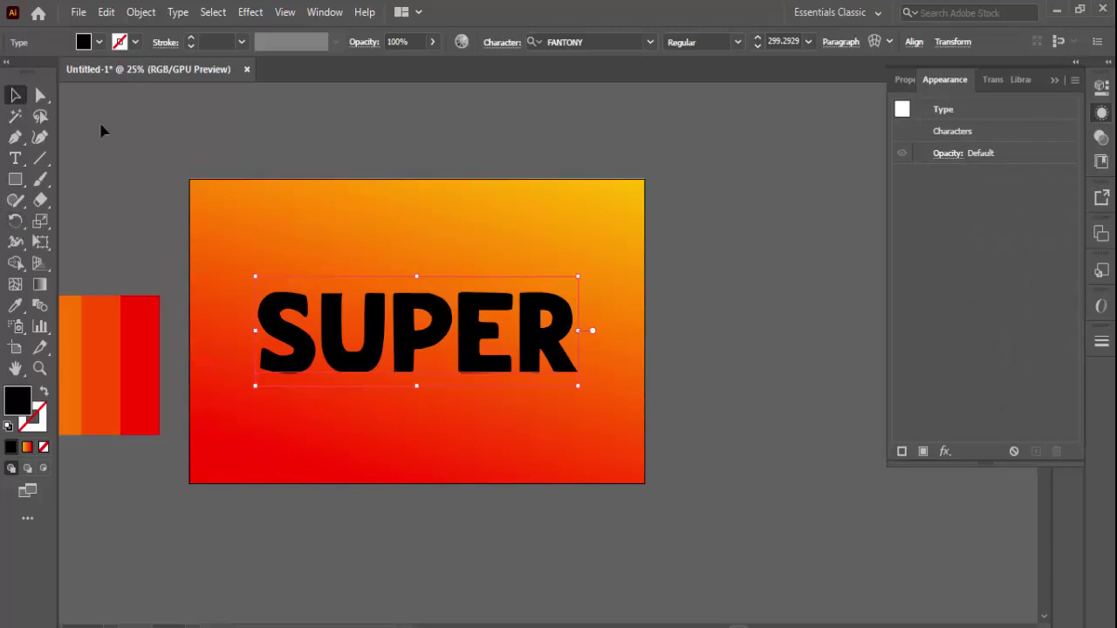
pyautogui.click(98, 43)
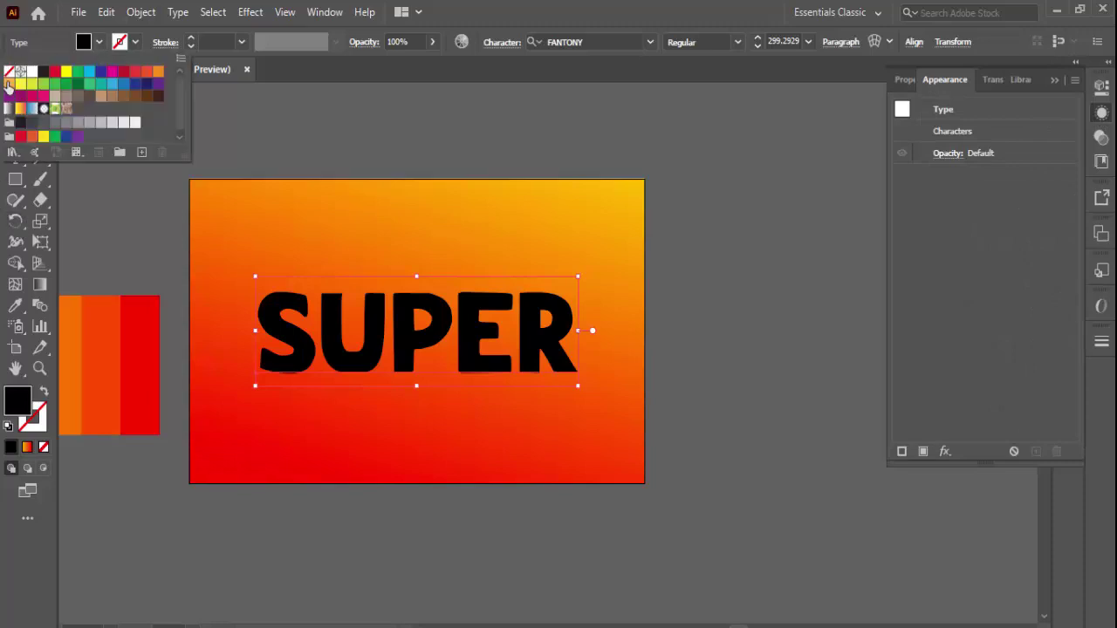
pyautogui.click(9, 74)
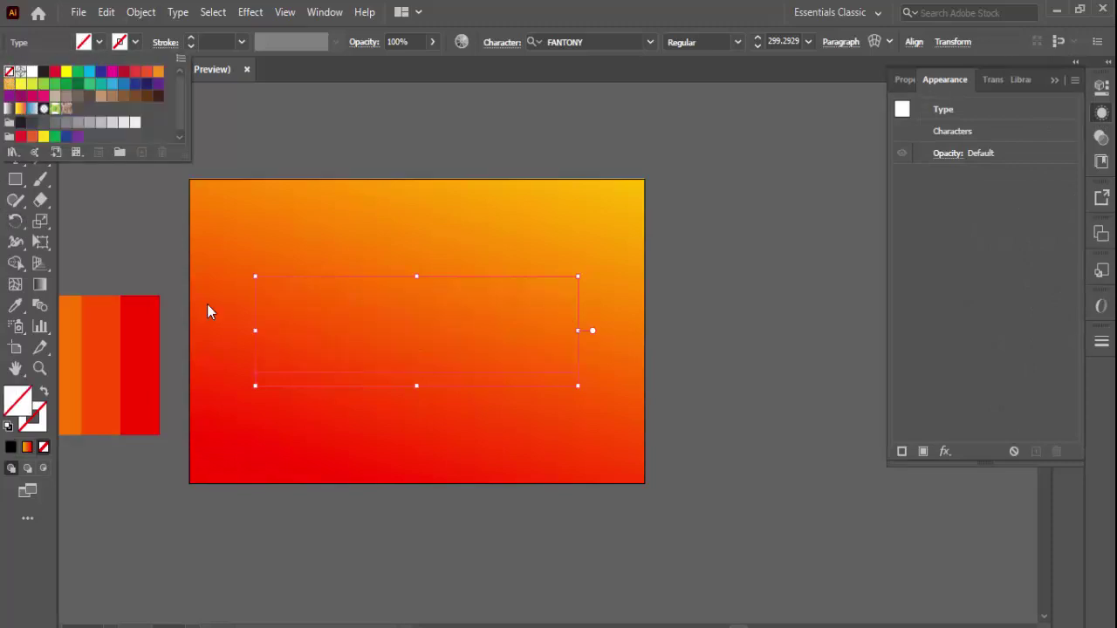
pyautogui.click(923, 452)
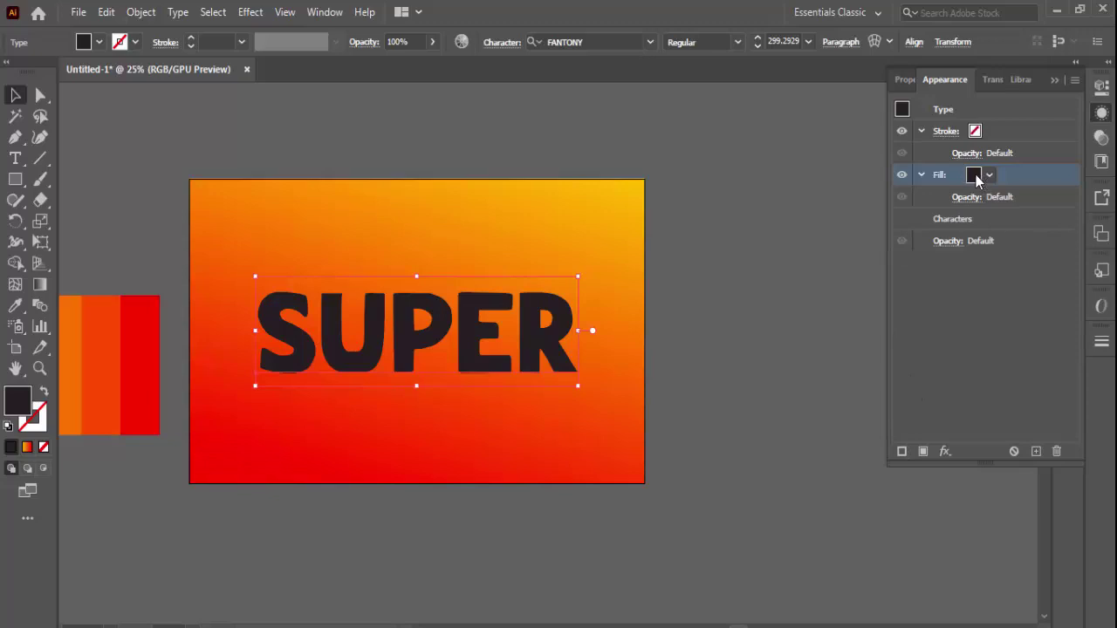
pyautogui.click(974, 176)
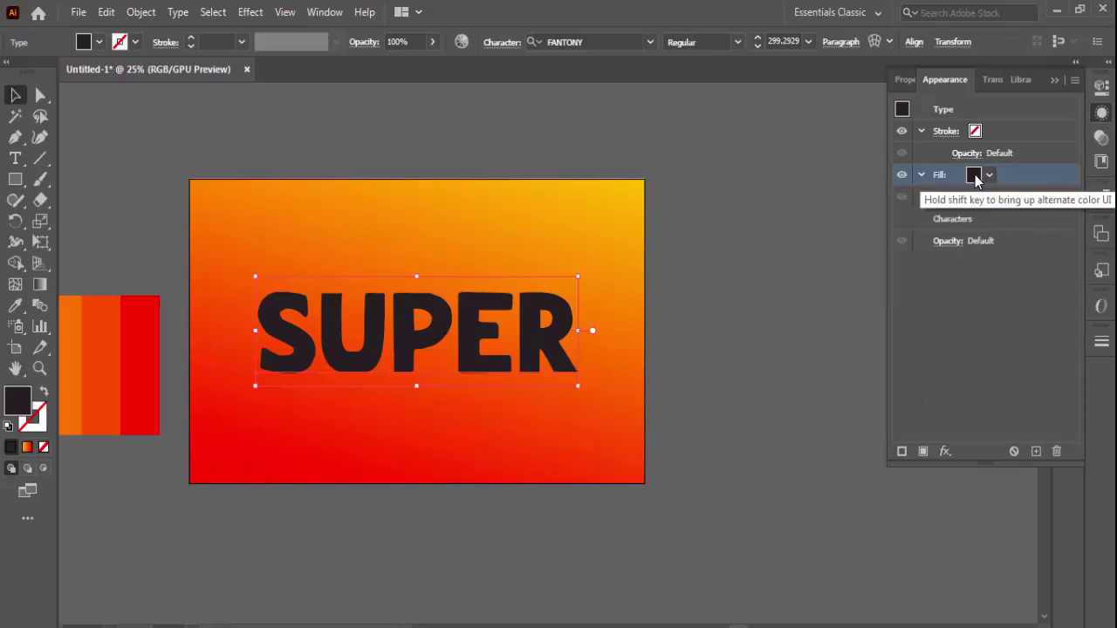
pyautogui.moveTo(123, 166); pyautogui.dragTo(210, 232)
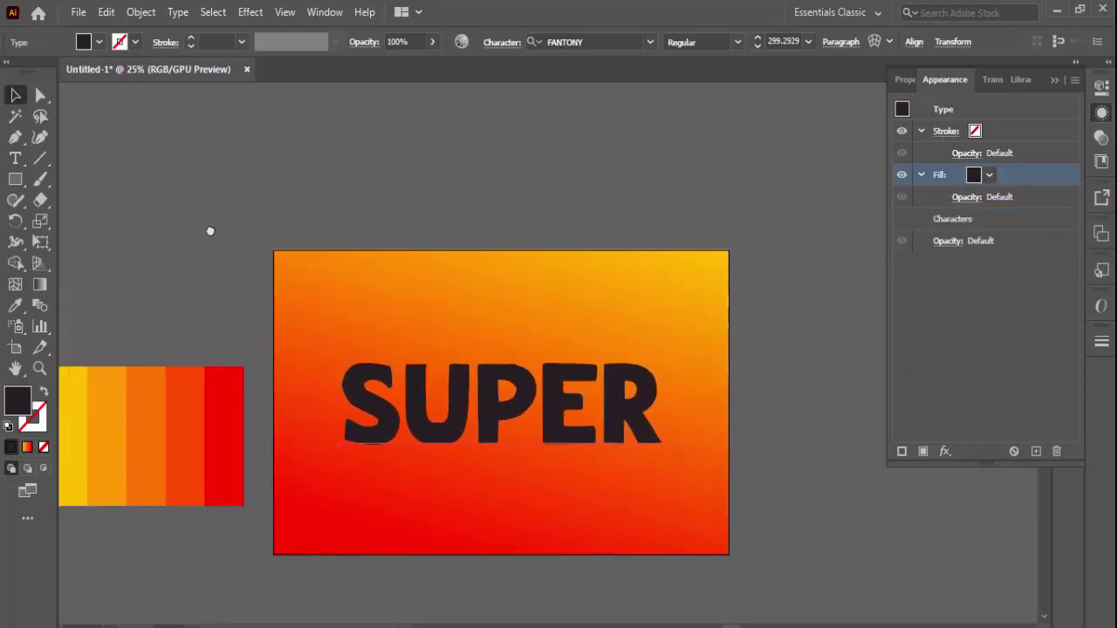
# - Draw a thin rectangle above the artboard and give it a linear gradient fill
pyautogui.click(21, 183)
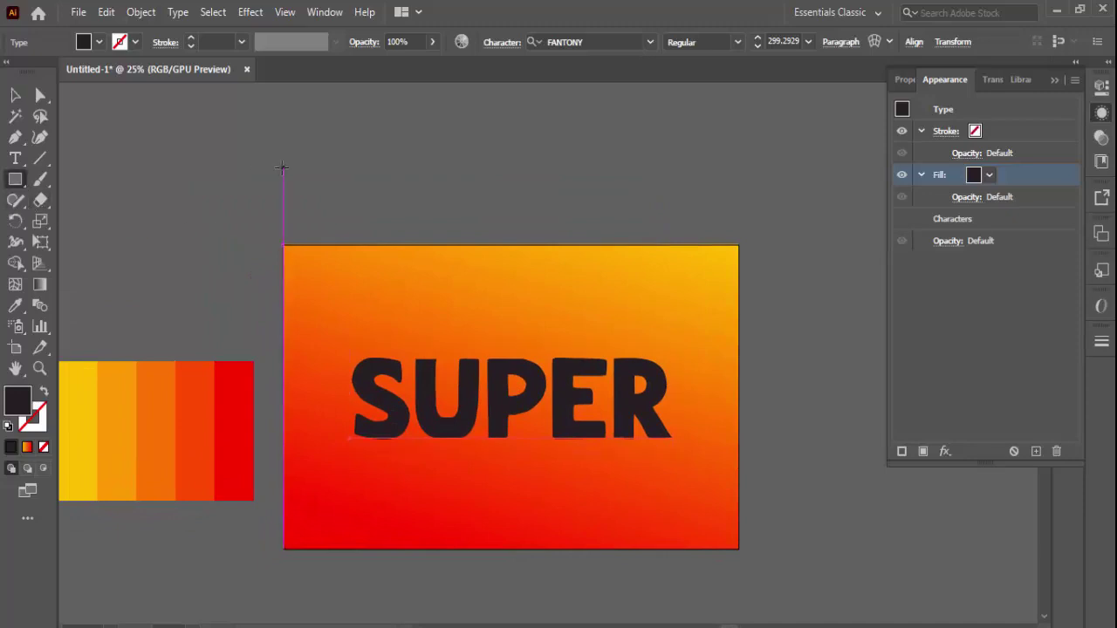
pyautogui.moveTo(283, 168); pyautogui.dragTo(487, 199)
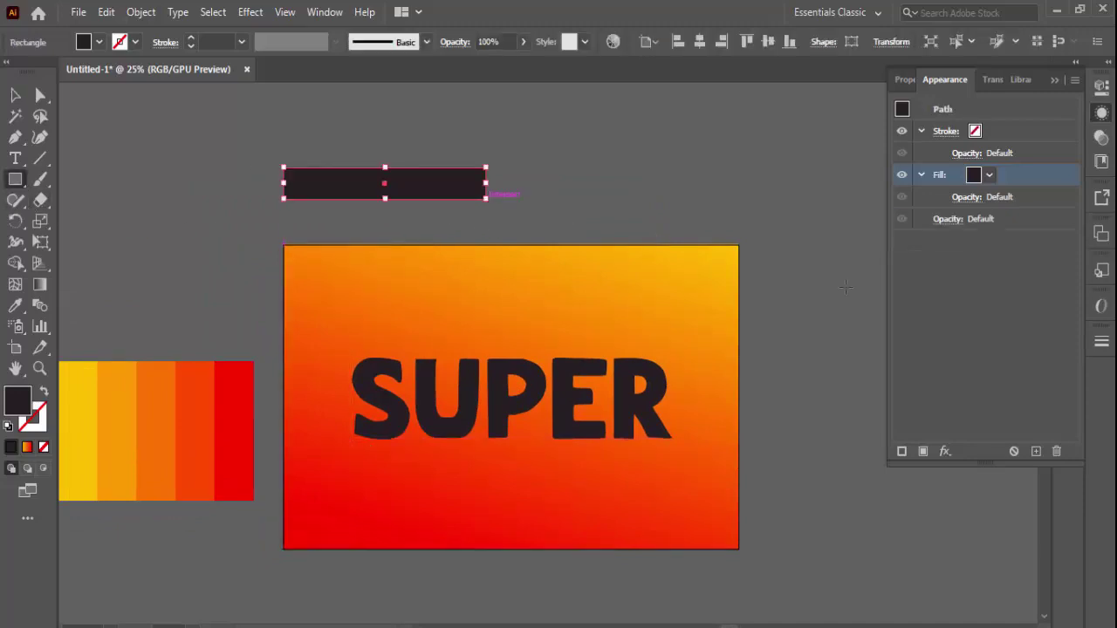
pyautogui.click(1053, 84)
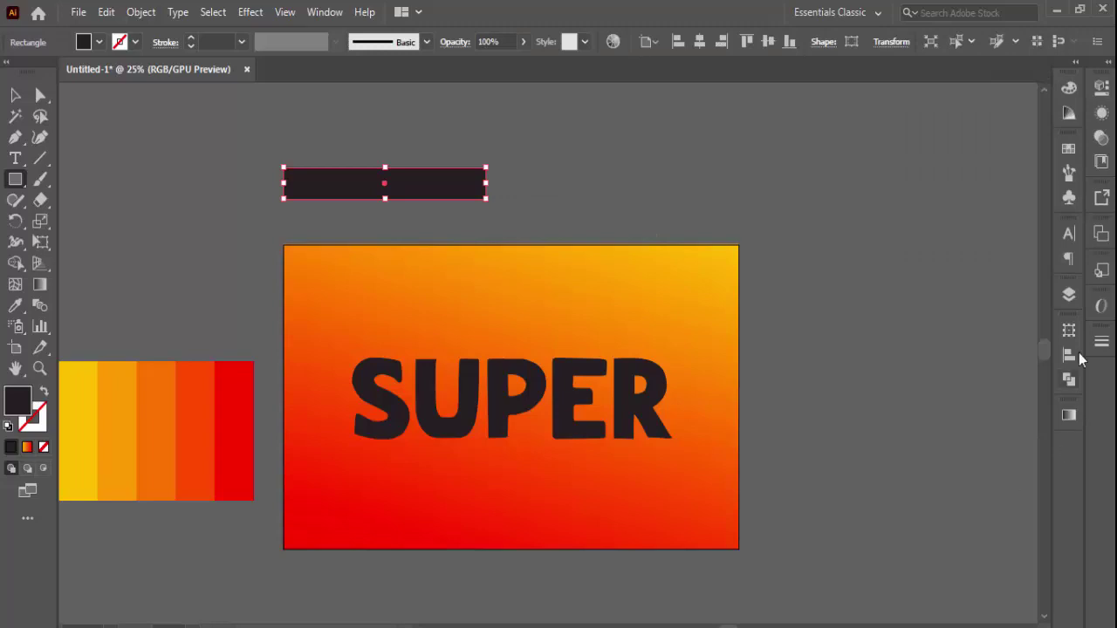
pyautogui.click(1073, 419)
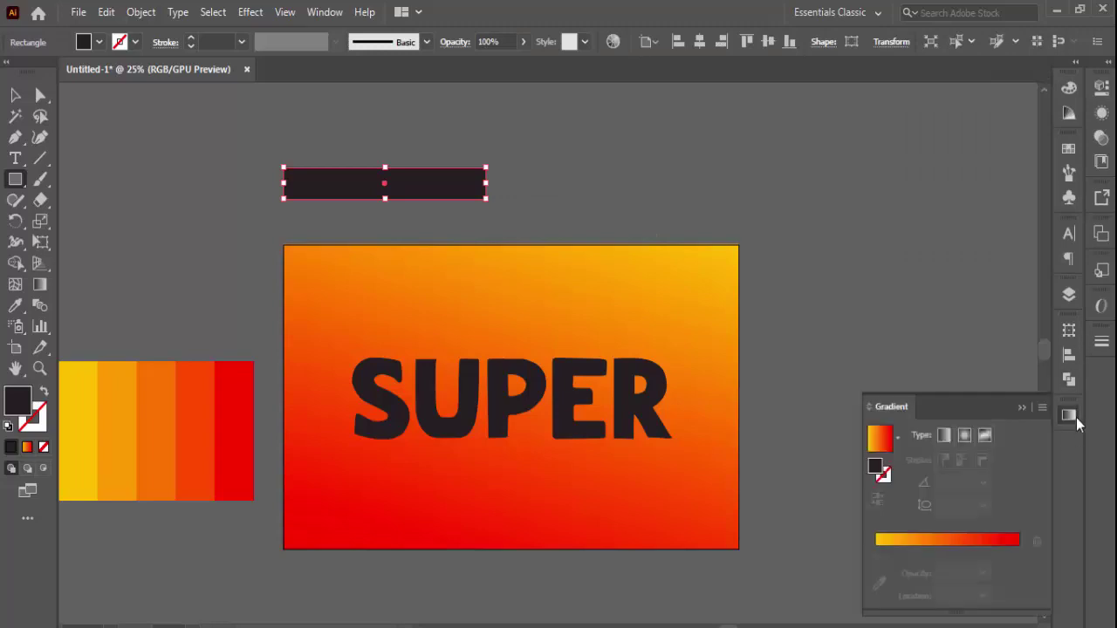
pyautogui.click(948, 541)
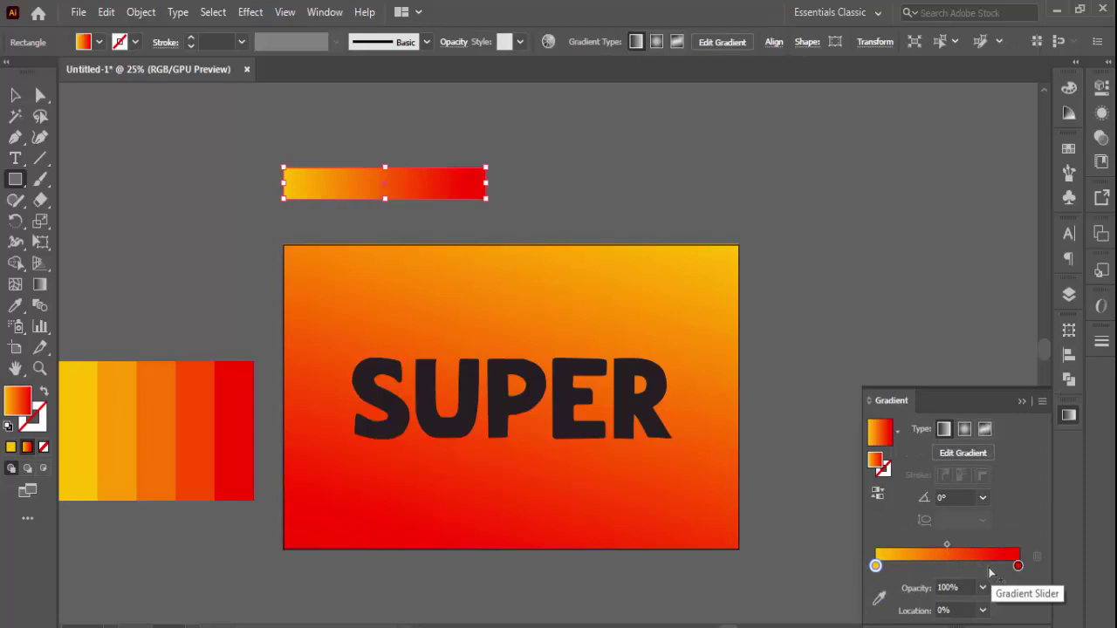
# - Add yellow gradient stops midway and near the start, at 12.5698%
pyautogui.click(989, 569)
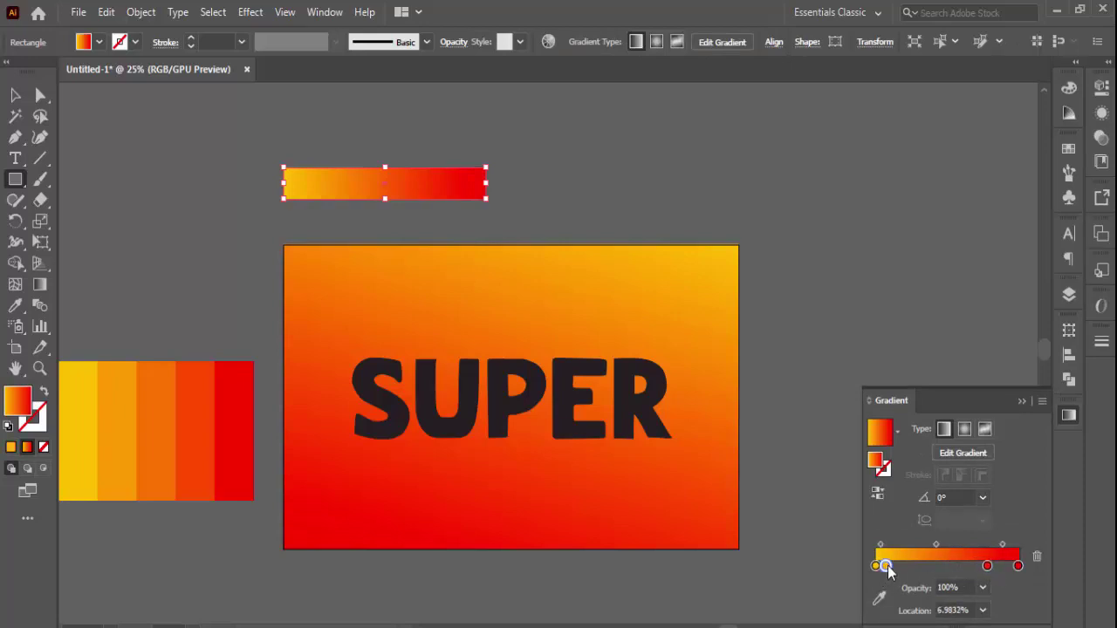
pyautogui.moveTo(875, 566)
pyautogui.mouseDown()
pyautogui.moveTo(995, 567)
pyautogui.moveTo(882, 578)
pyautogui.moveTo(952, 573)
pyautogui.mouseUp()
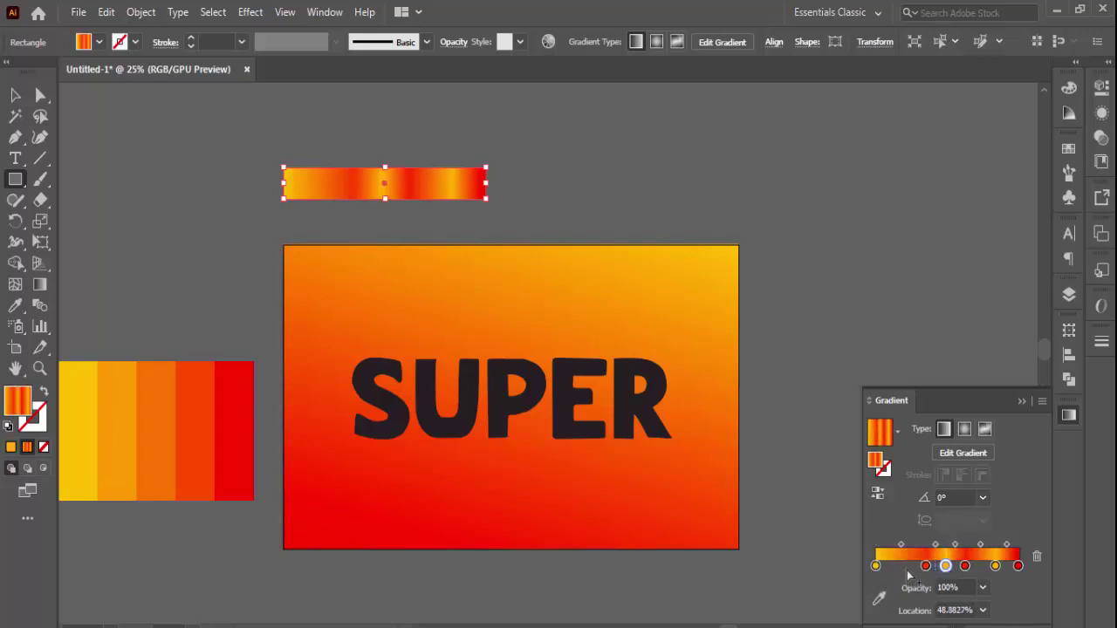
pyautogui.moveTo(886, 569); pyautogui.dragTo(902, 567)
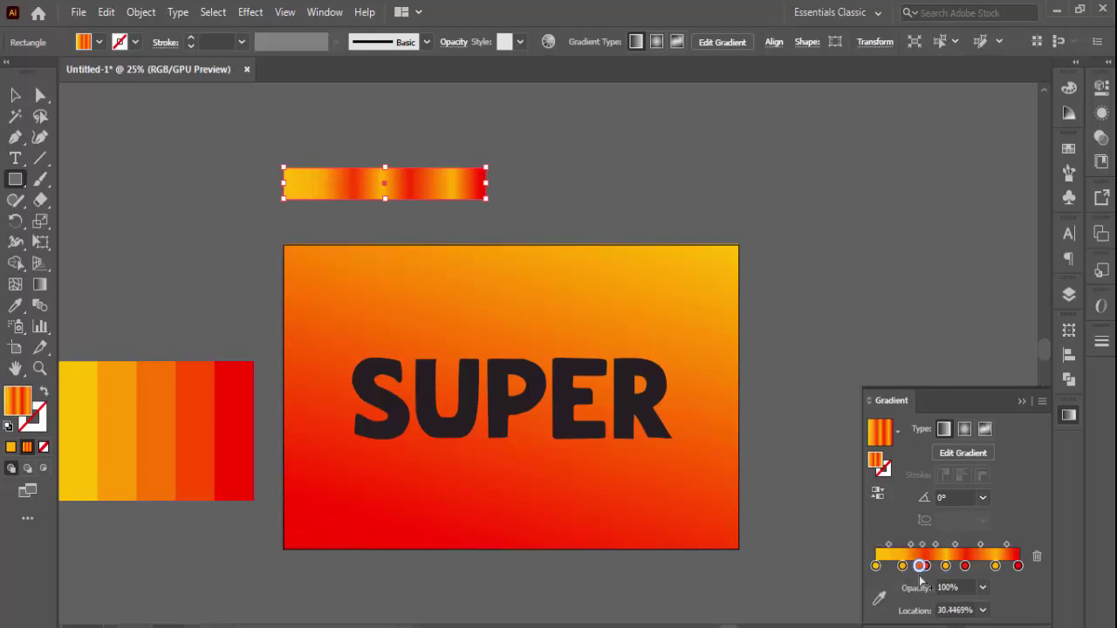
pyautogui.moveTo(902, 565); pyautogui.dragTo(893, 566)
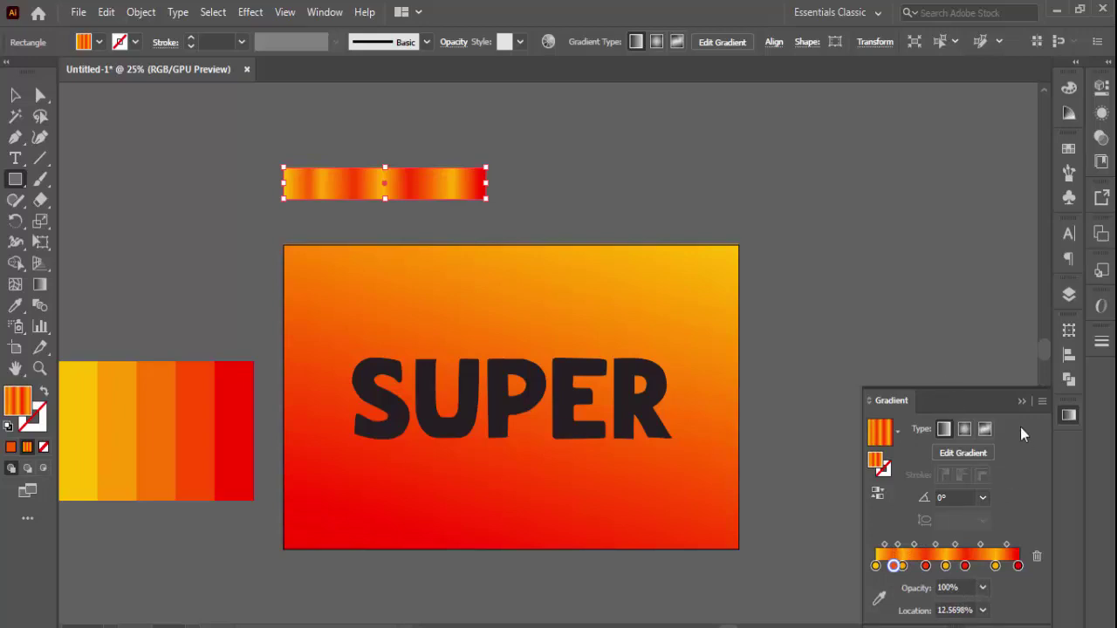
# - Reposition the stops into even repeating yellow-red stripes, one at 27.6536%
pyautogui.moveTo(985, 404); pyautogui.dragTo(966, 148)
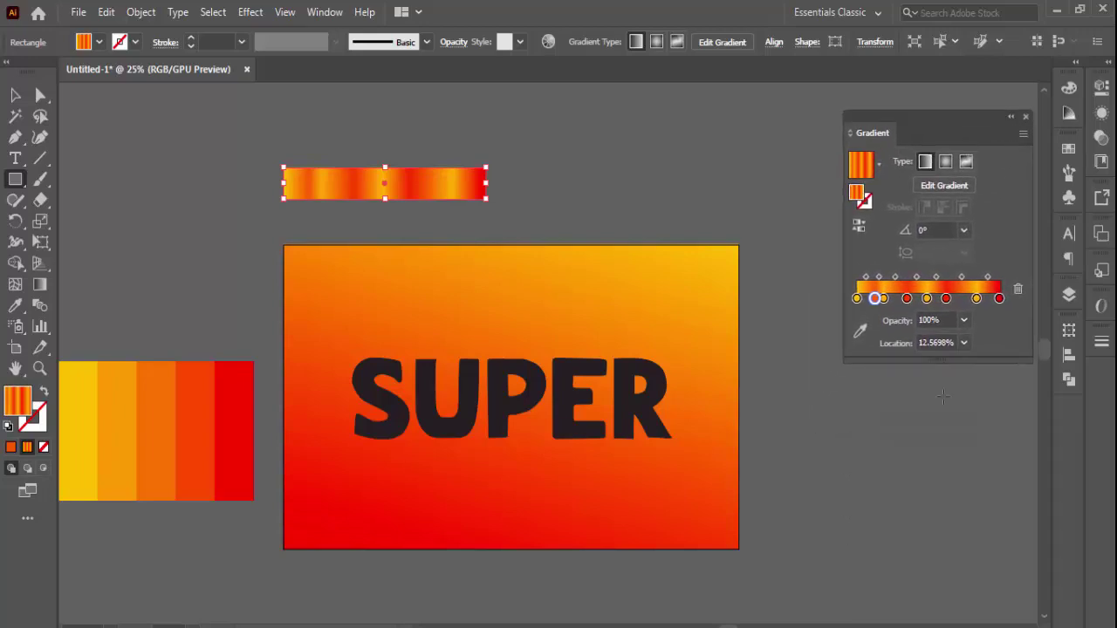
pyautogui.moveTo(943, 361); pyautogui.dragTo(945, 530)
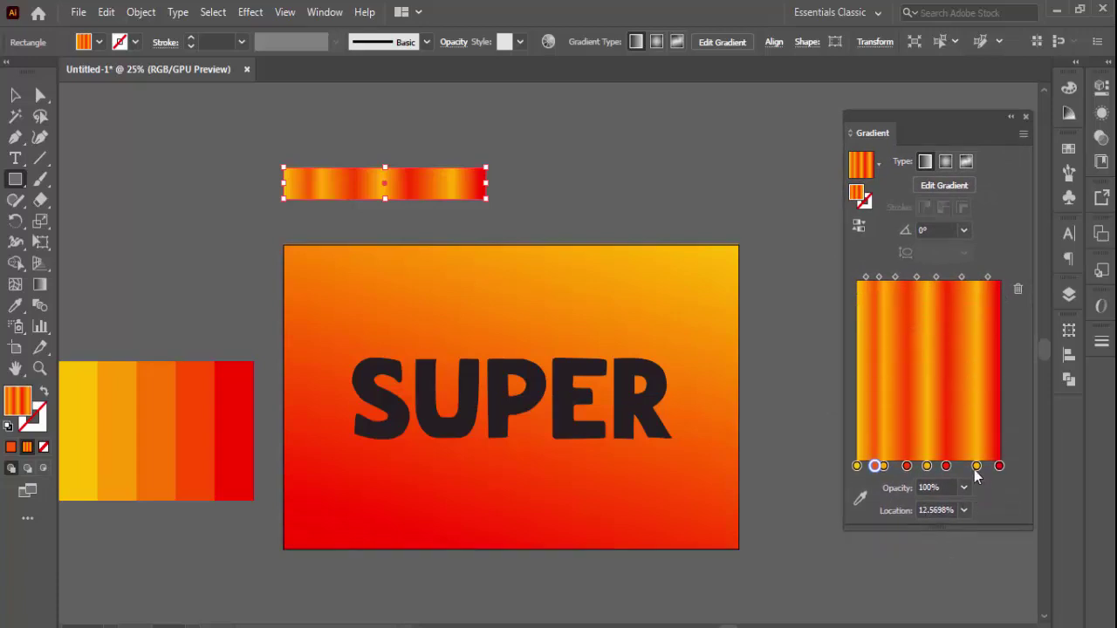
pyautogui.click(977, 466)
pyautogui.click(947, 466)
pyautogui.moveTo(947, 467)
pyautogui.mouseDown()
pyautogui.moveTo(959, 467)
pyautogui.moveTo(900, 468)
pyautogui.moveTo(886, 506)
pyautogui.mouseUp()
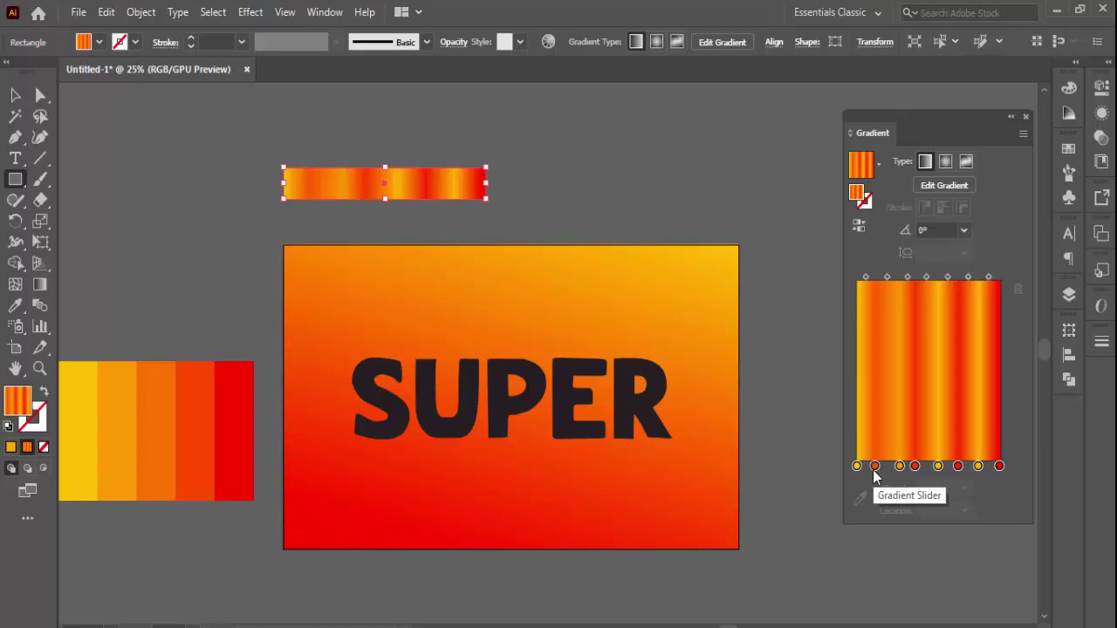
pyautogui.moveTo(898, 468); pyautogui.dragTo(896, 468)
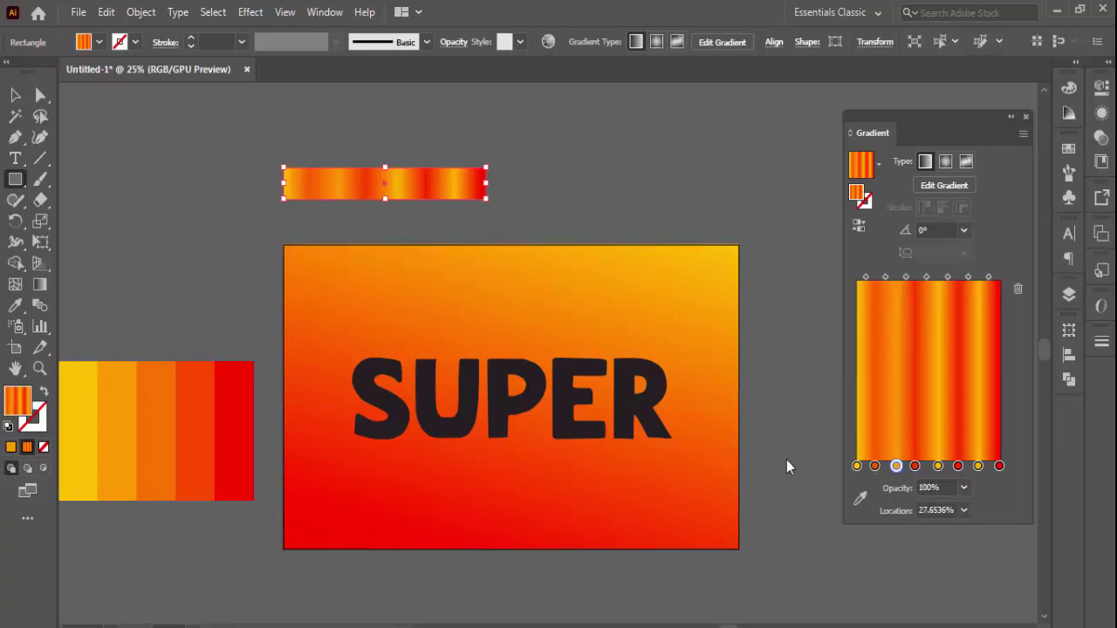
pyautogui.click(15, 94)
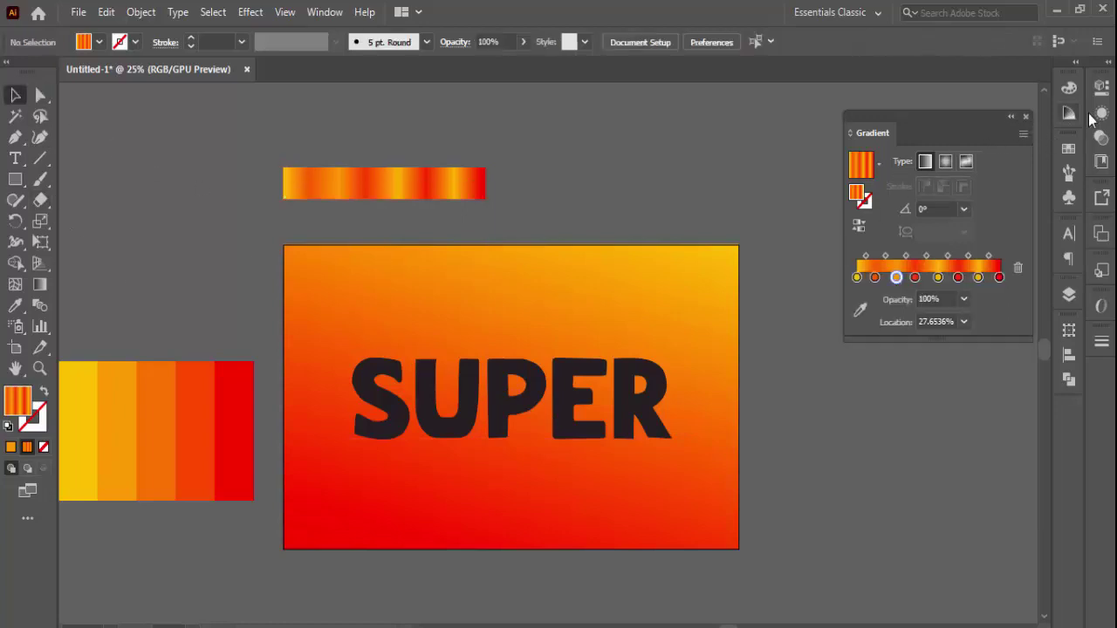
# - Copy the bar's striped gradient onto the SUPER text with the Eyedropper
pyautogui.click(1101, 115)
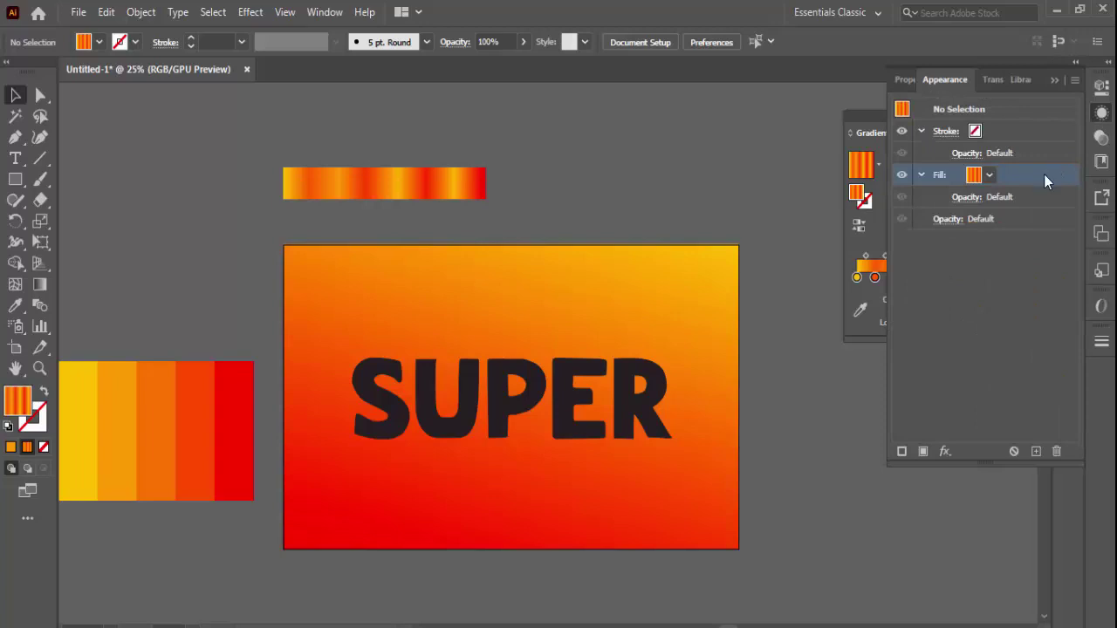
pyautogui.click(644, 406)
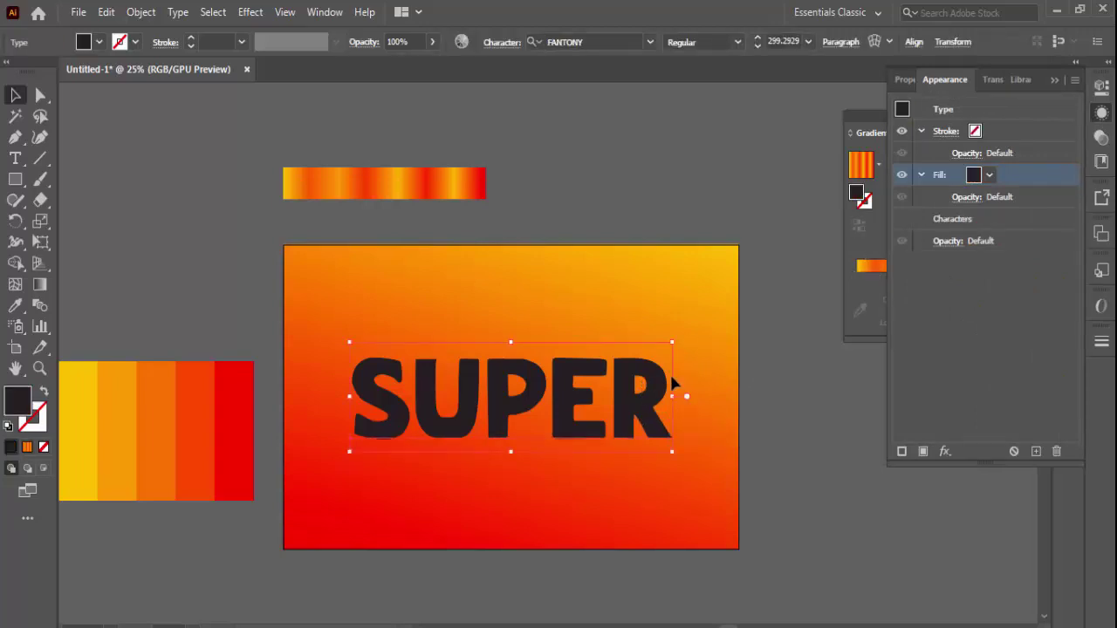
pyautogui.click(14, 305)
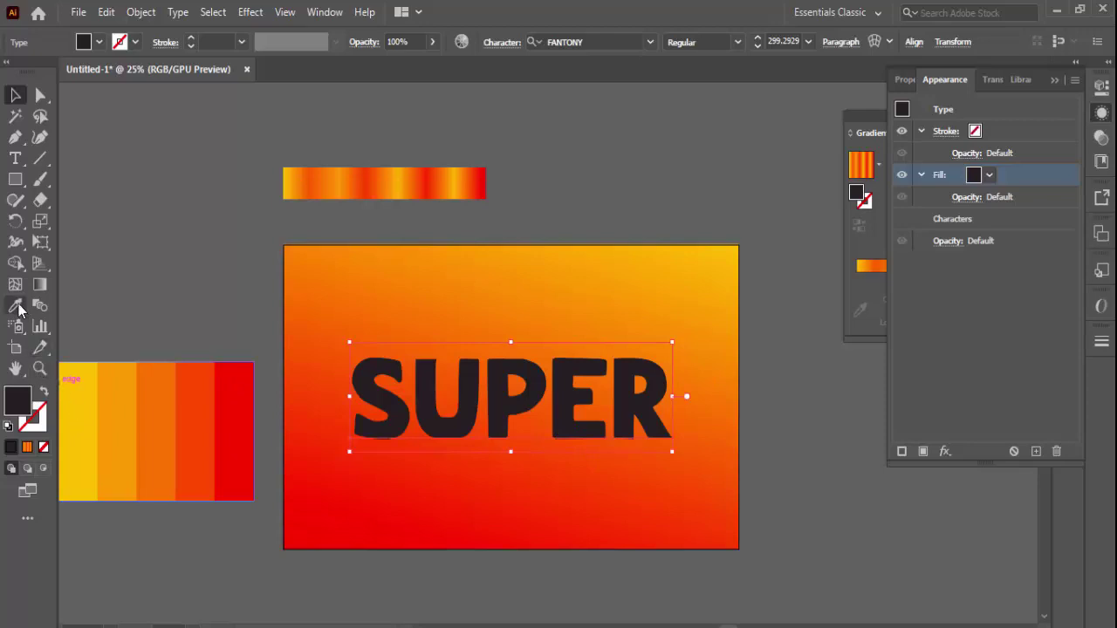
pyautogui.click(406, 181)
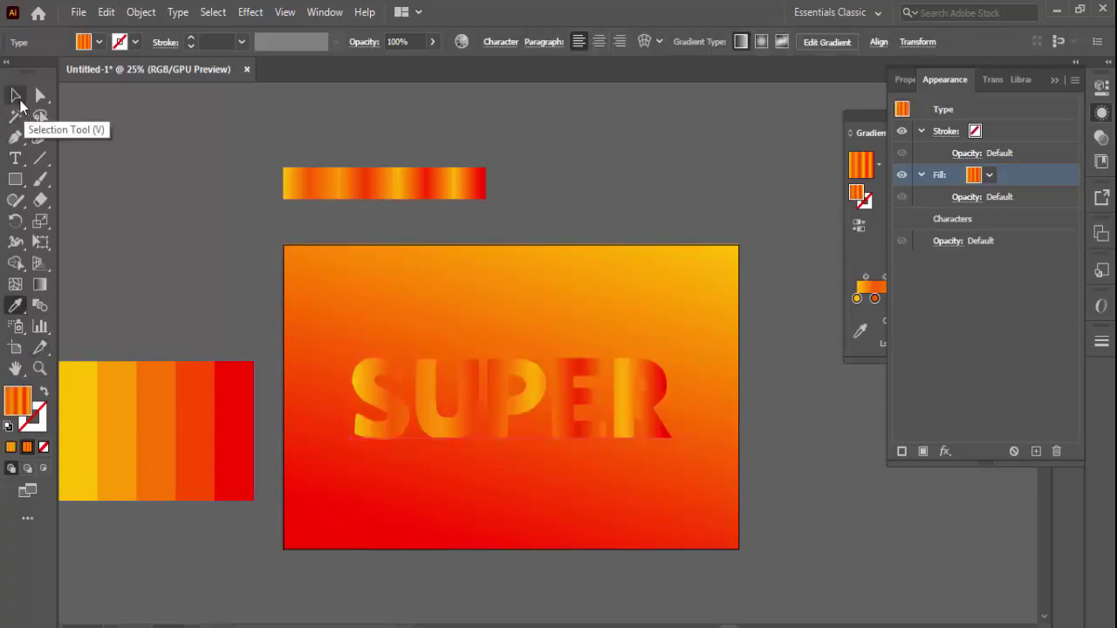
pyautogui.click(16, 95)
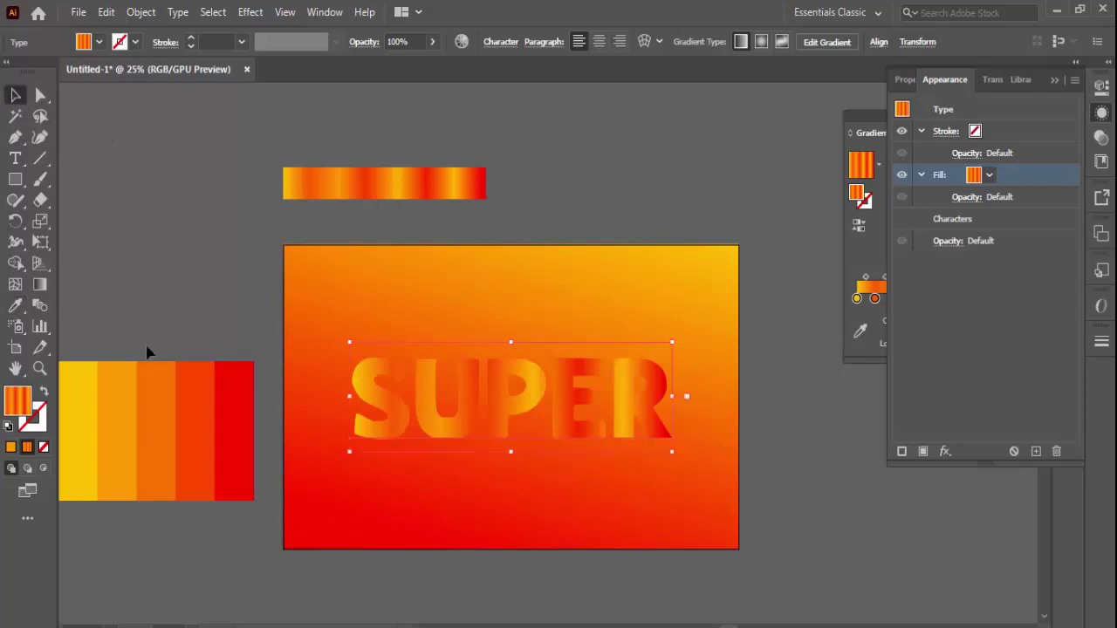
pyautogui.click(39, 283)
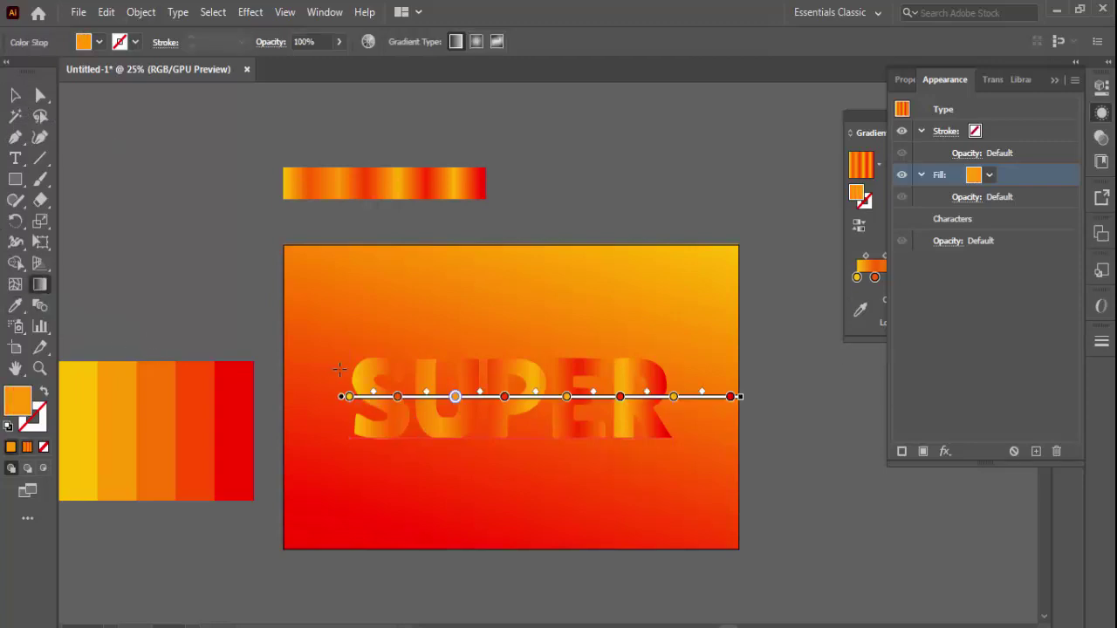
# - Run SUPER's gradient diagonally at -11.2564°, reverse it, and move one stop to 89.3293%
pyautogui.moveTo(338, 369); pyautogui.dragTo(679, 440)
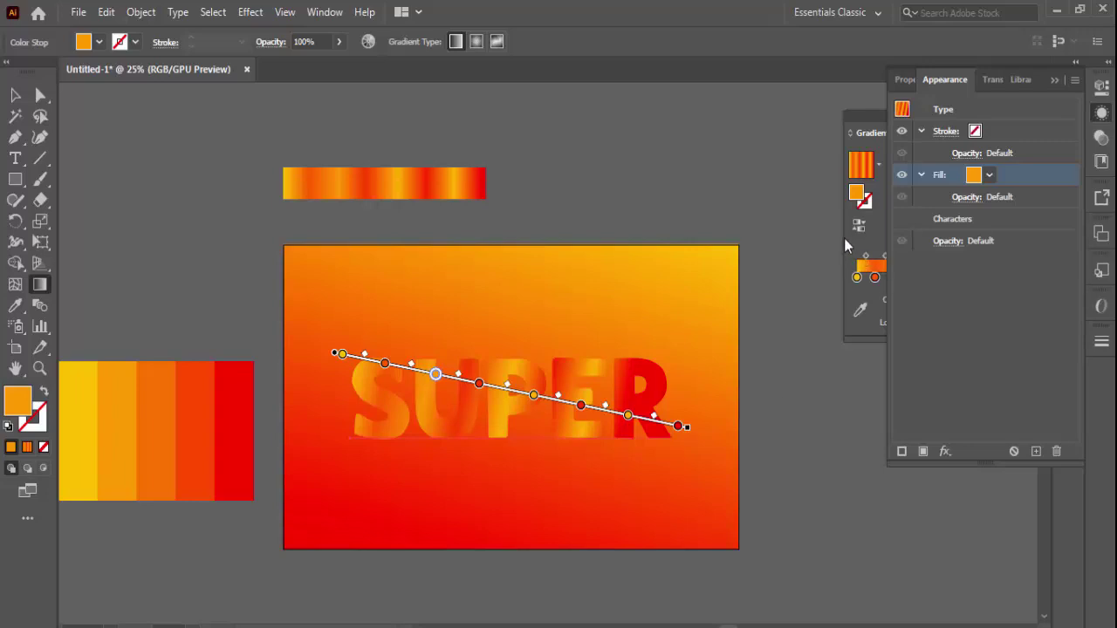
pyautogui.click(847, 262)
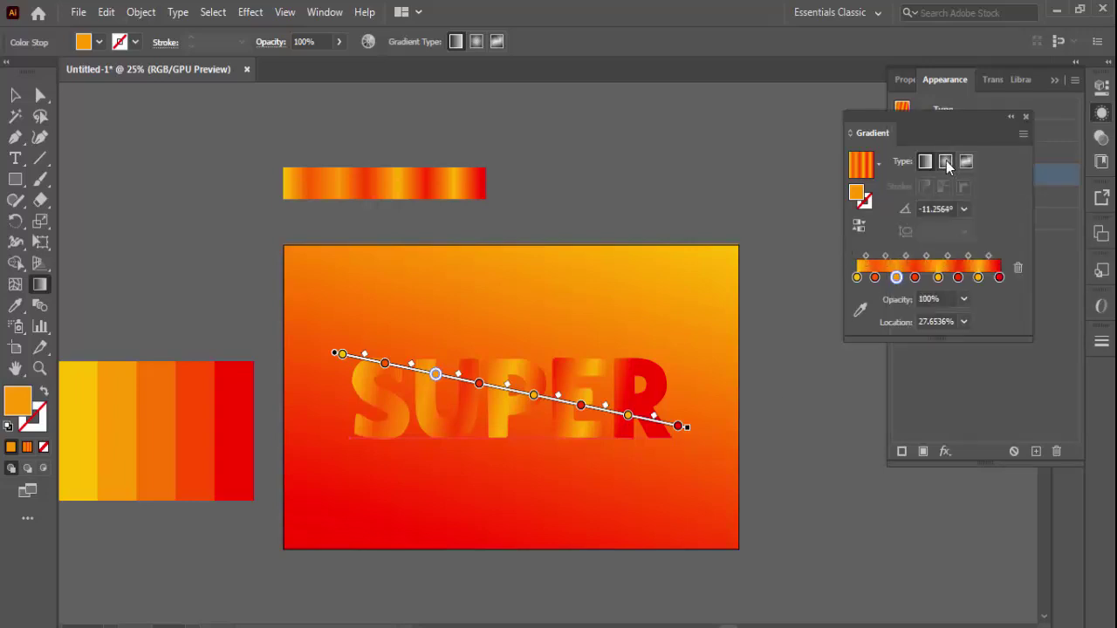
pyautogui.click(862, 231)
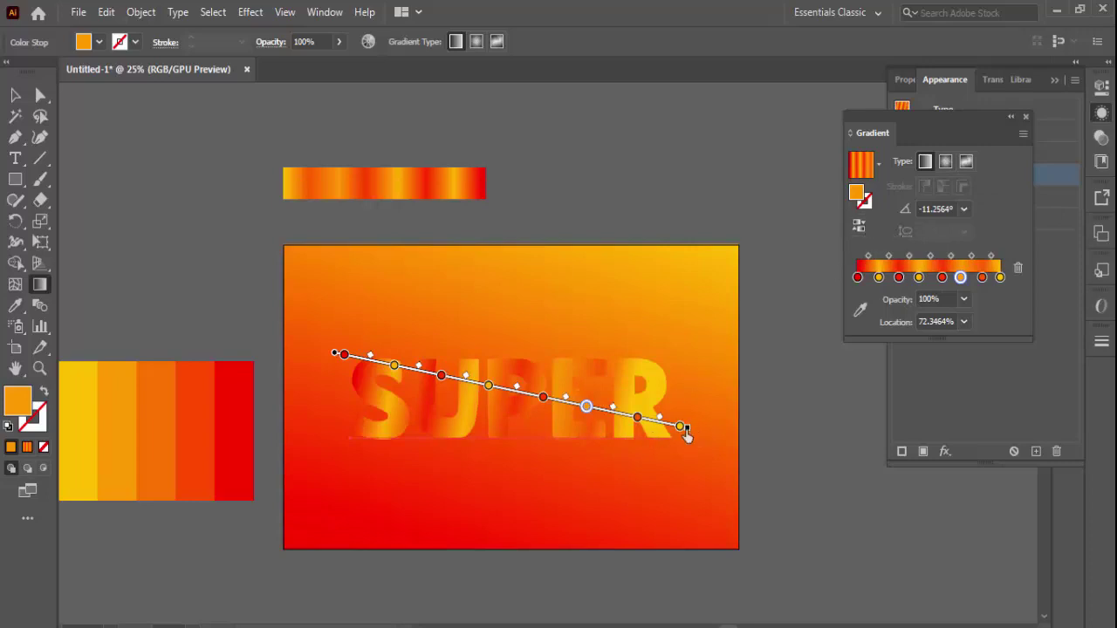
pyautogui.moveTo(681, 426); pyautogui.dragTo(713, 443)
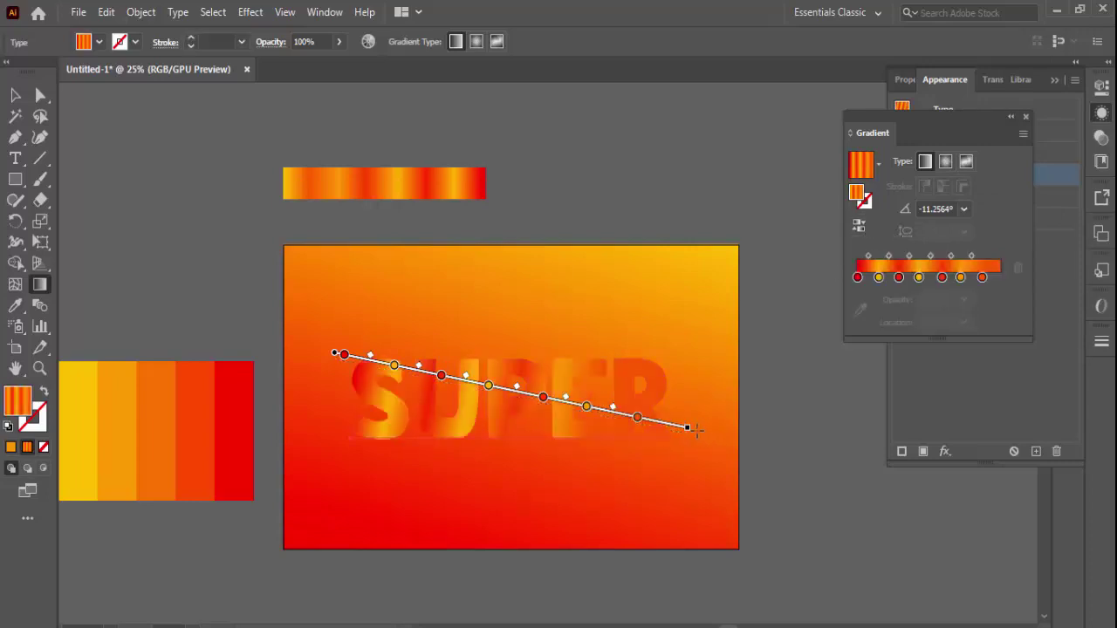
pyautogui.hotkey('ctrl', 'z')
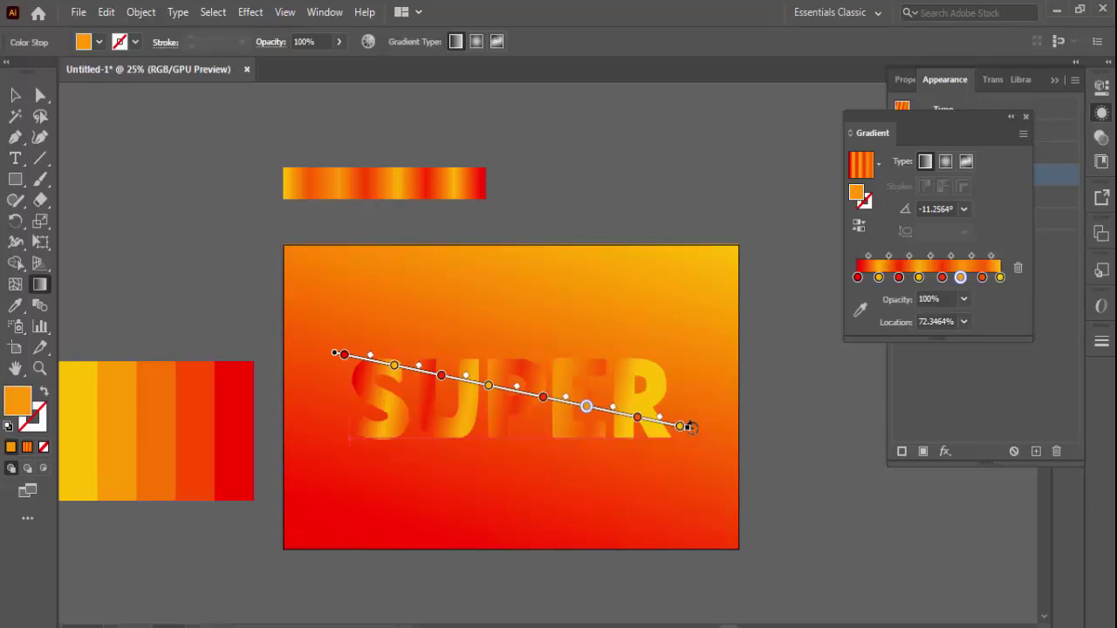
pyautogui.moveTo(688, 436); pyautogui.dragTo(711, 445)
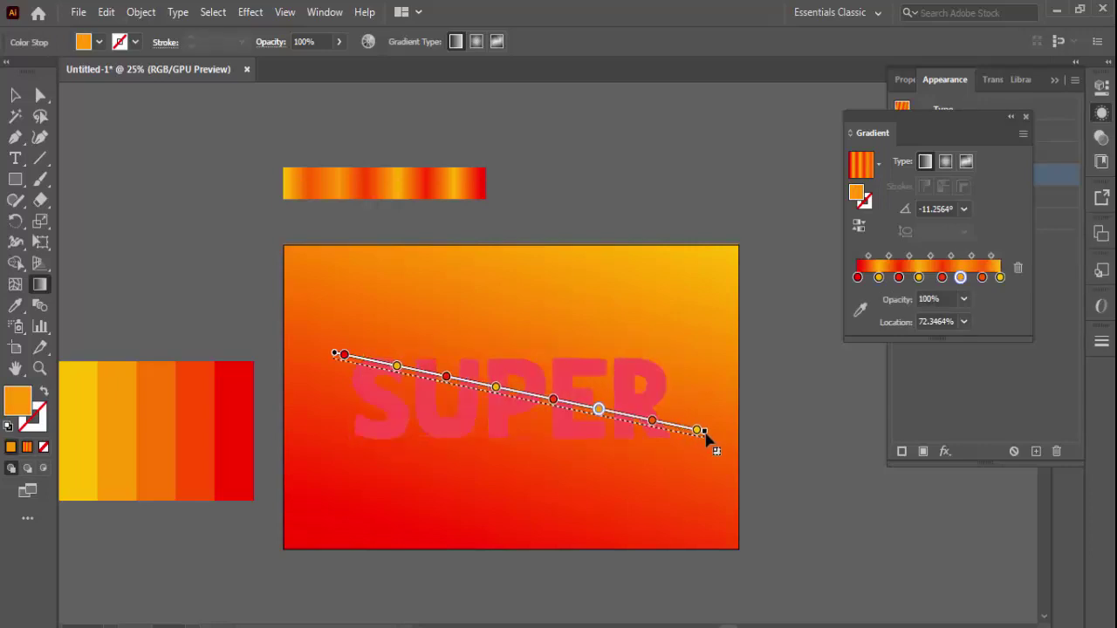
pyautogui.click(660, 430)
pyautogui.moveTo(660, 431); pyautogui.dragTo(664, 432)
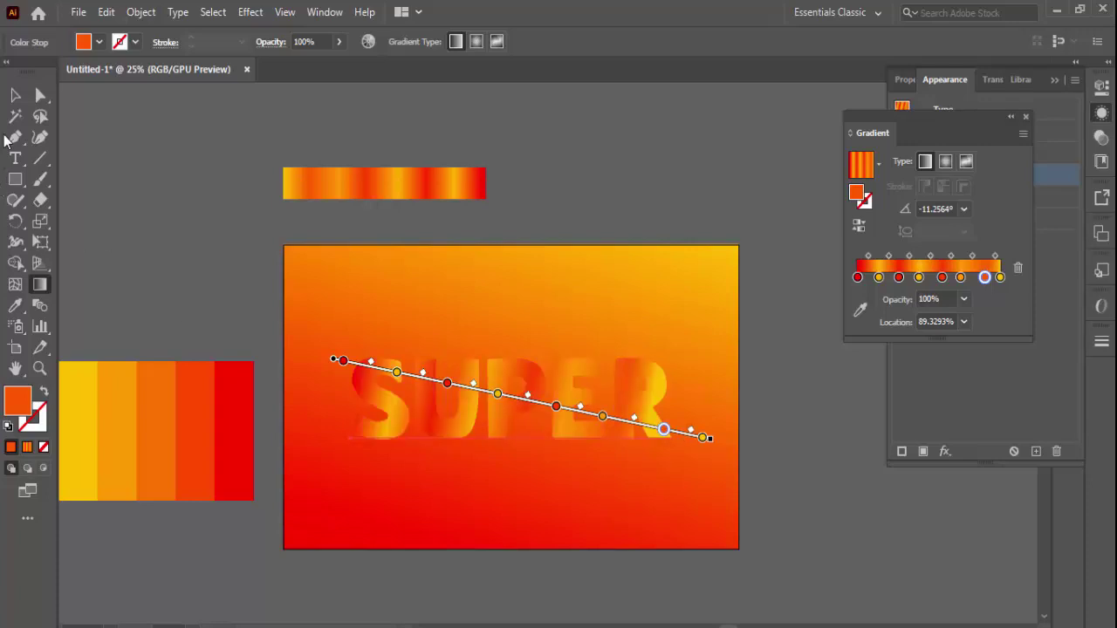
pyautogui.click(17, 98)
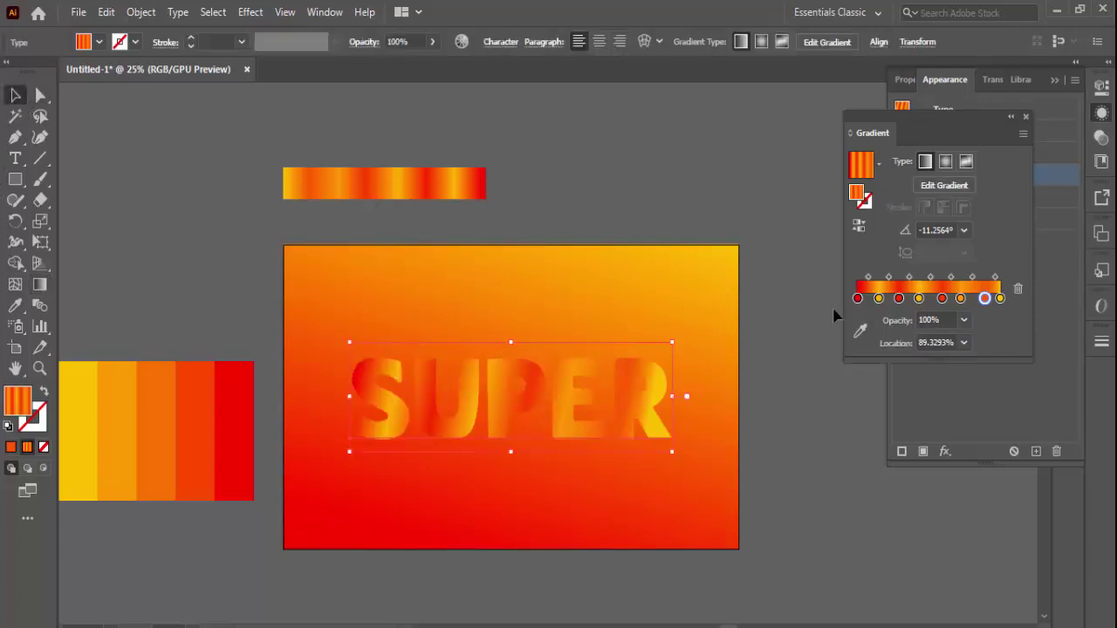
# - Give SUPER a white outline with a 6 pt stroke weight
pyautogui.click(1049, 110)
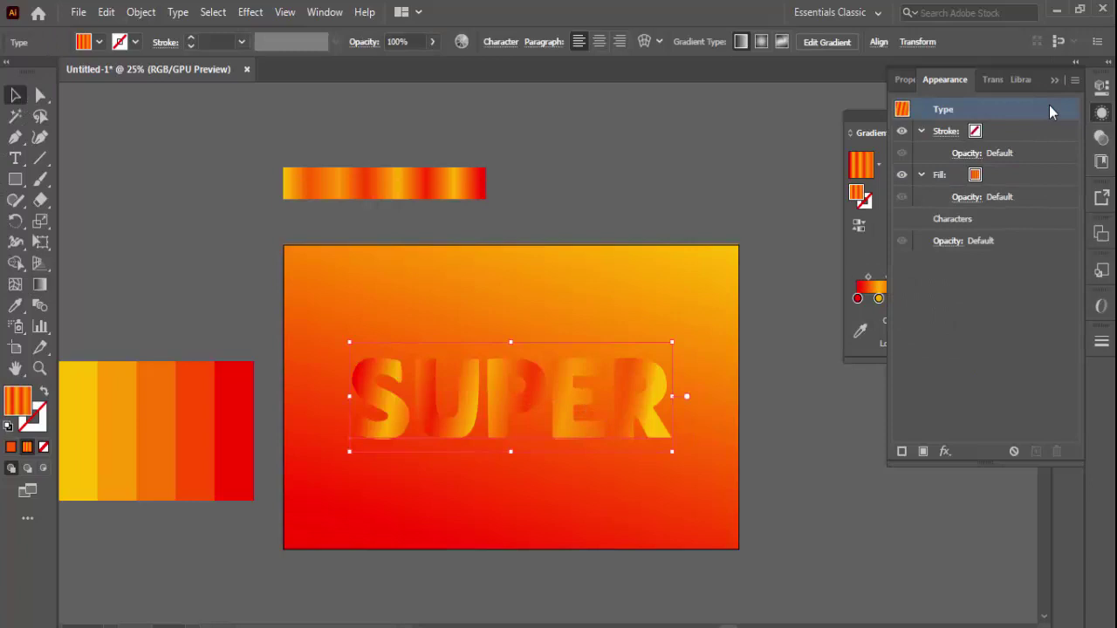
pyautogui.click(1011, 174)
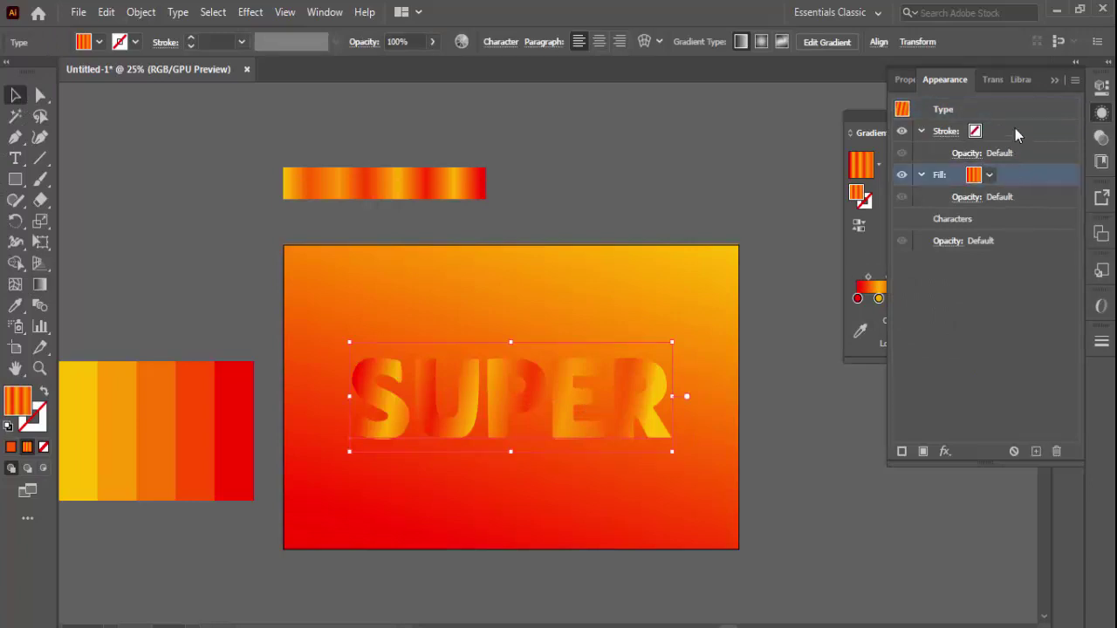
pyautogui.click(1015, 128)
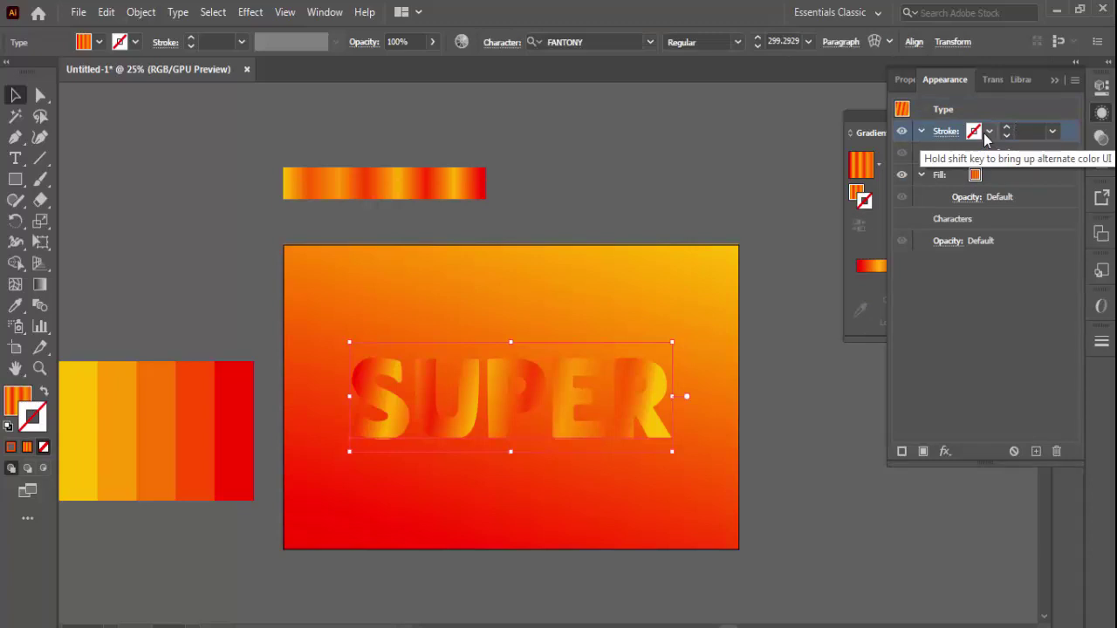
pyautogui.click(984, 132)
pyautogui.click(841, 165)
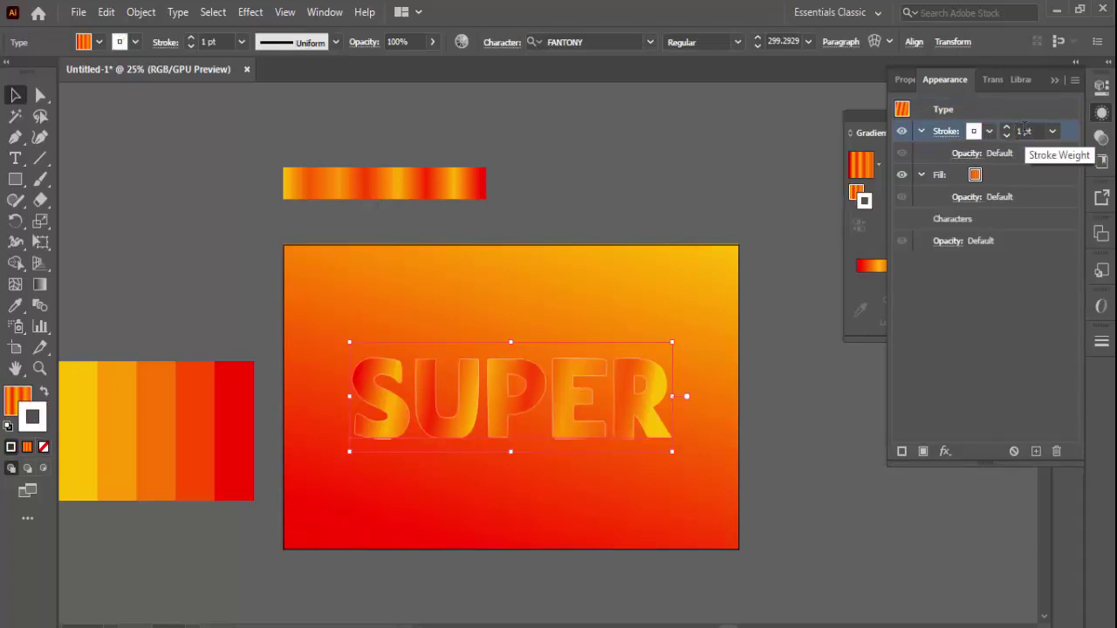
pyautogui.doubleClick(1025, 129)
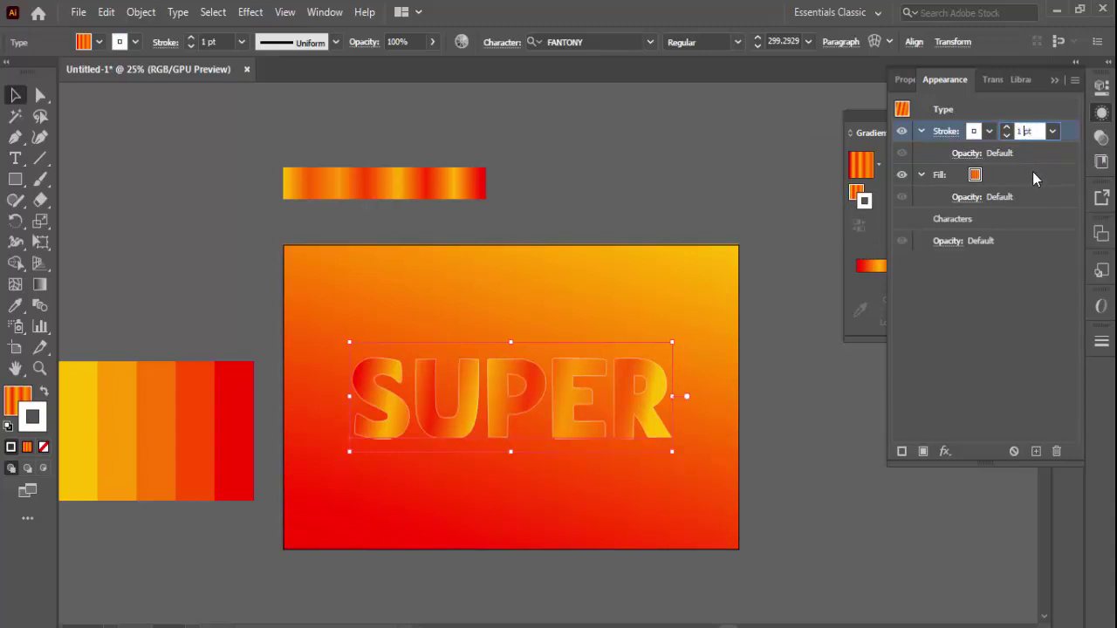
pyautogui.write('3')
pyautogui.press('Return')
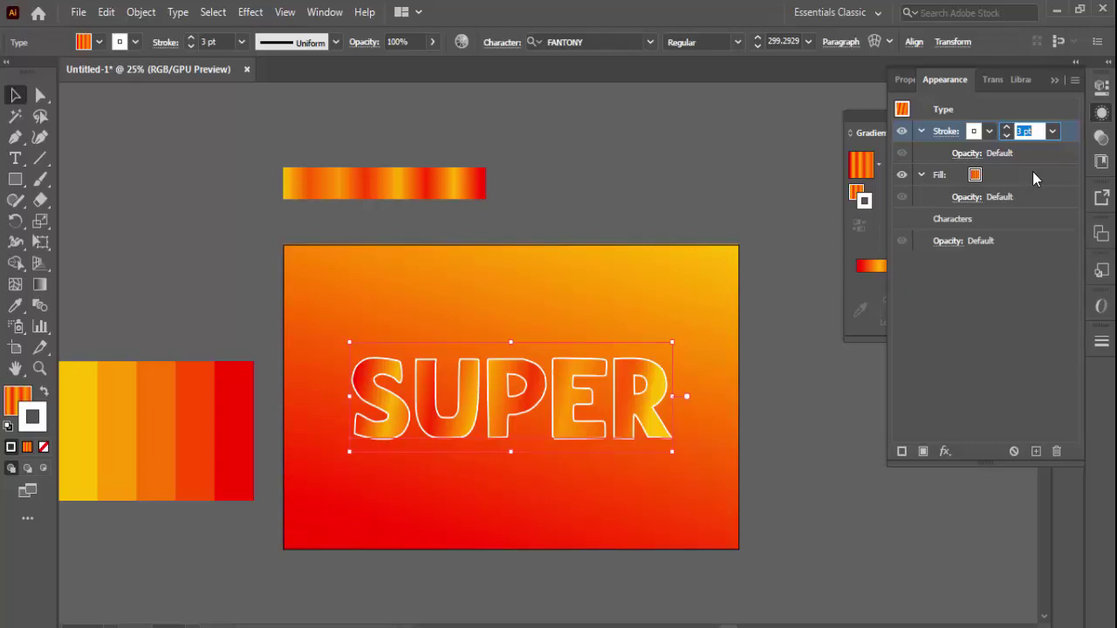
pyautogui.press('Up')
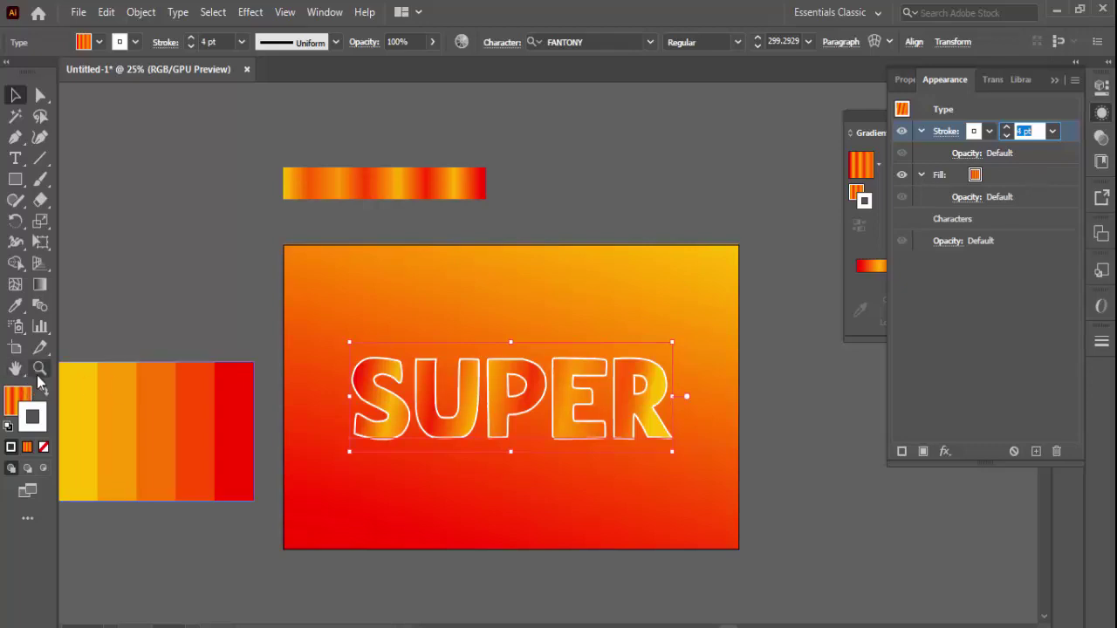
# - Add a second fill to SUPER and apply a Transform effect to the lower fill
pyautogui.click(12, 308)
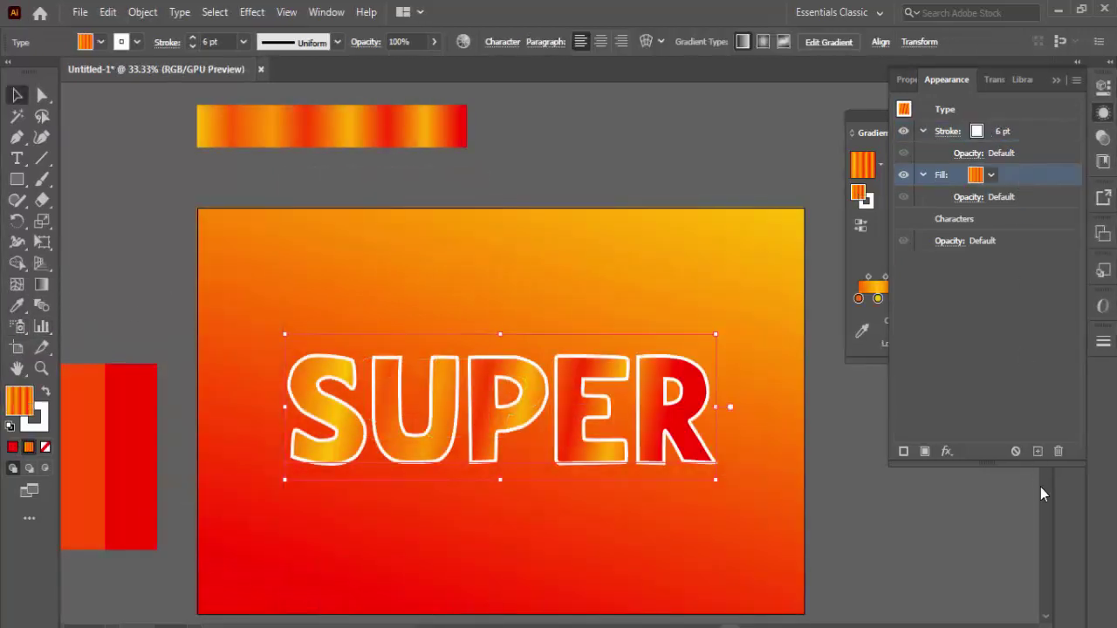
pyautogui.click(1038, 452)
pyautogui.click(1013, 218)
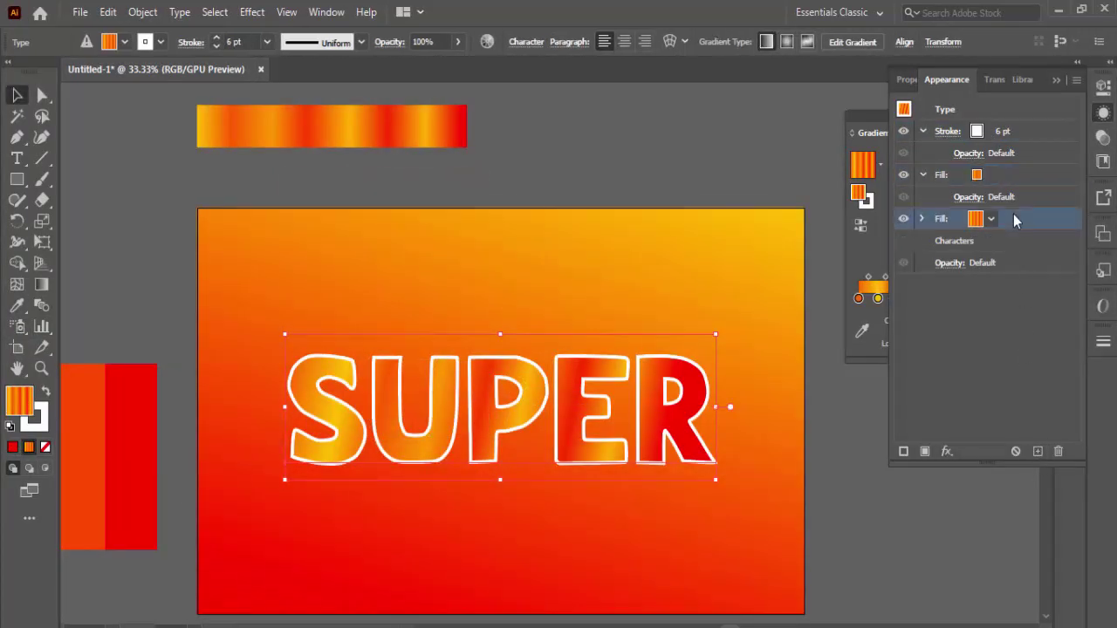
pyautogui.click(948, 453)
pyautogui.moveTo(1008, 95)
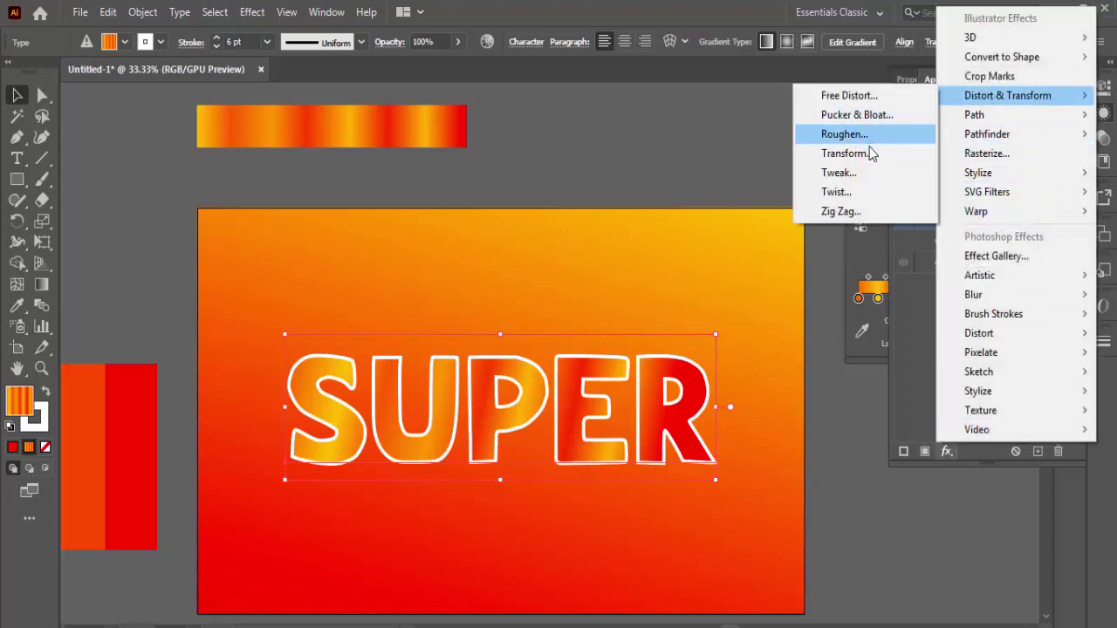
pyautogui.click(868, 153)
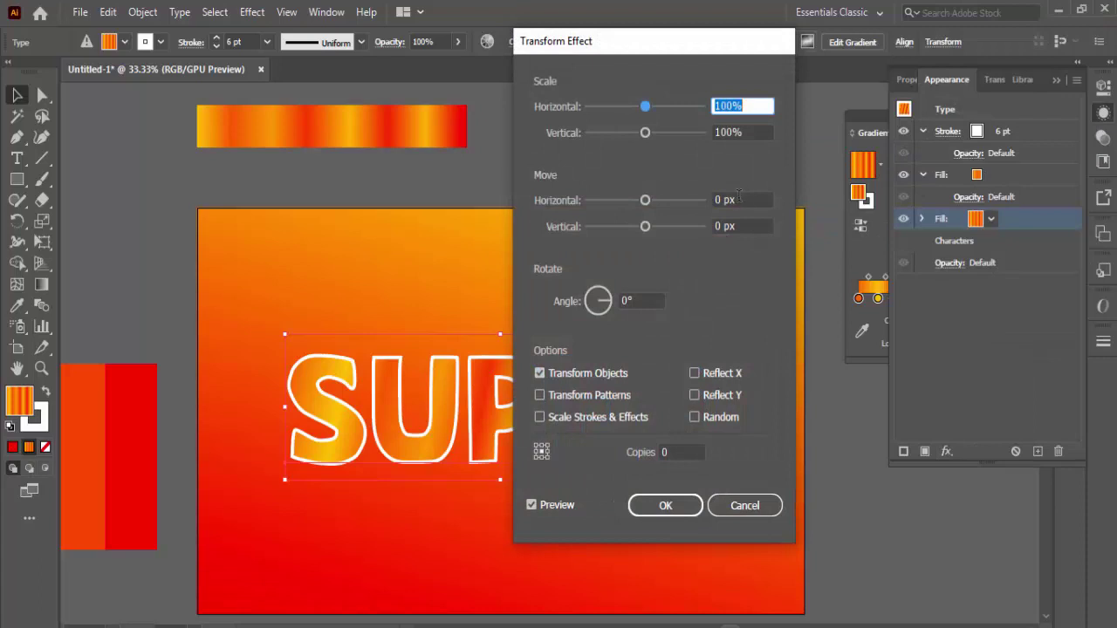
# - Set Transform moves of 0.2 px horizontally and vertically with about 20 copies
pyautogui.click(740, 200)
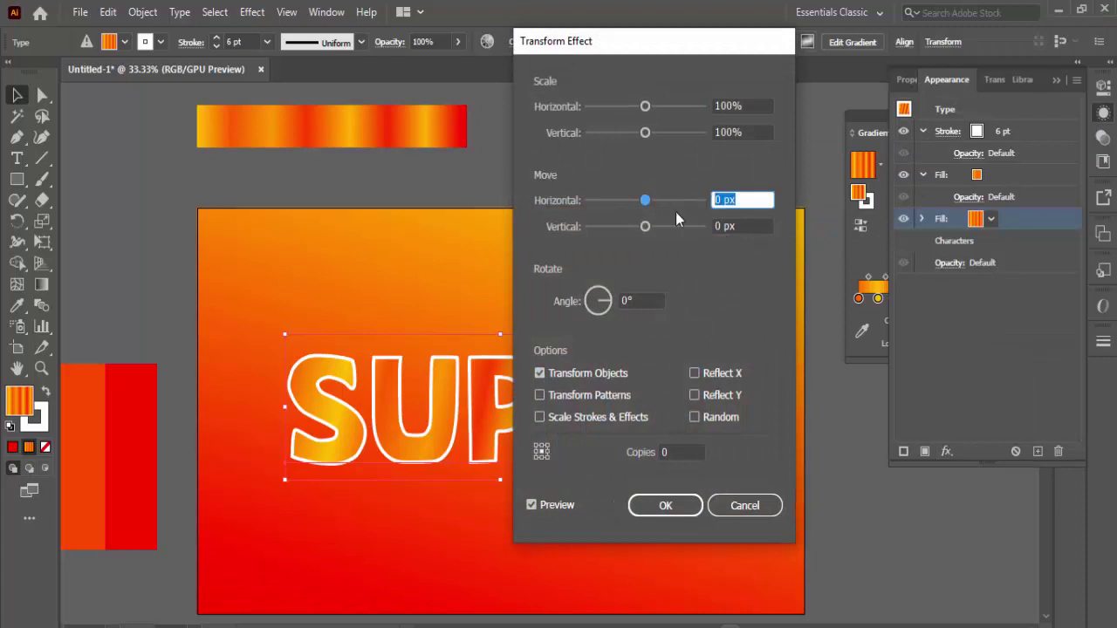
pyautogui.write('0.2')
pyautogui.click(739, 226)
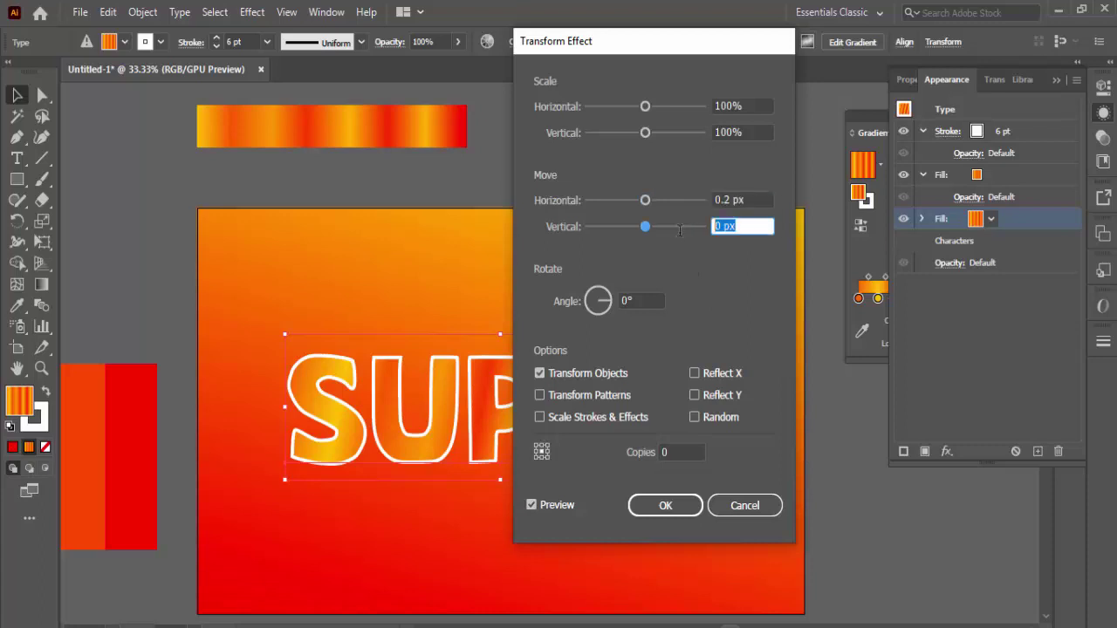
pyautogui.write('0.2')
pyautogui.click(668, 452)
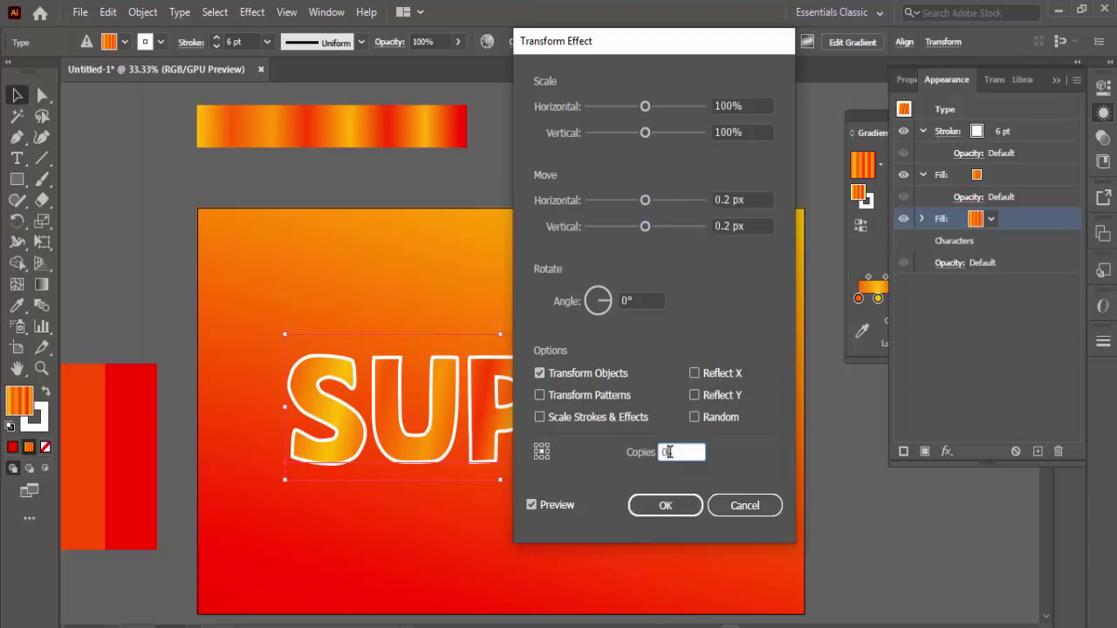
pyautogui.write('2')
pyautogui.write('0')
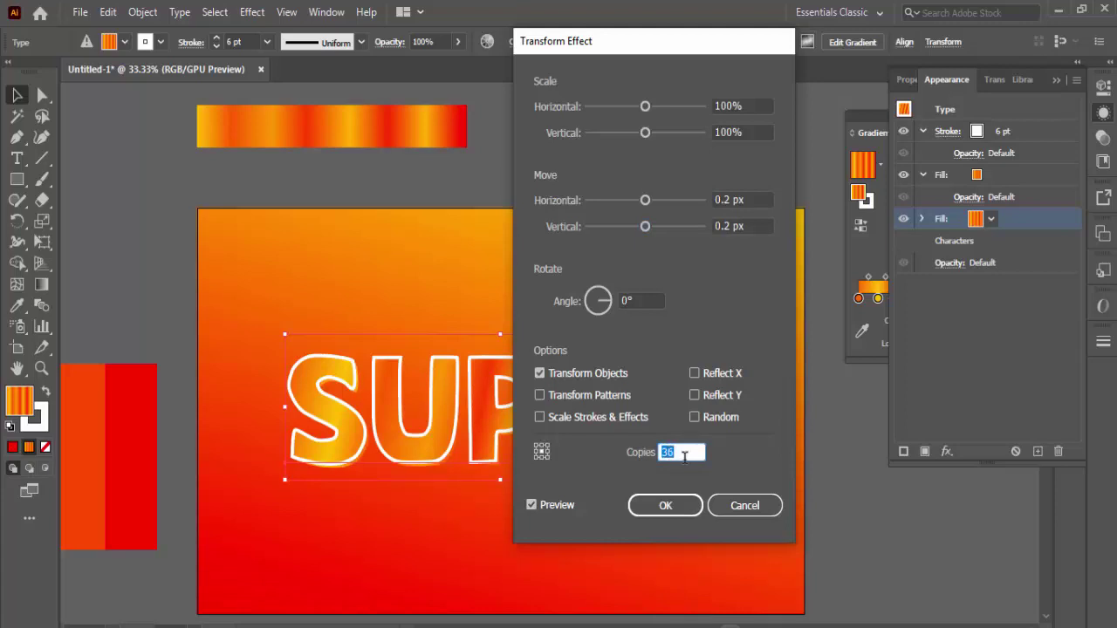
pyautogui.press('Up')
pyautogui.press('Up')
pyautogui.press('Up')
pyautogui.press('Up')
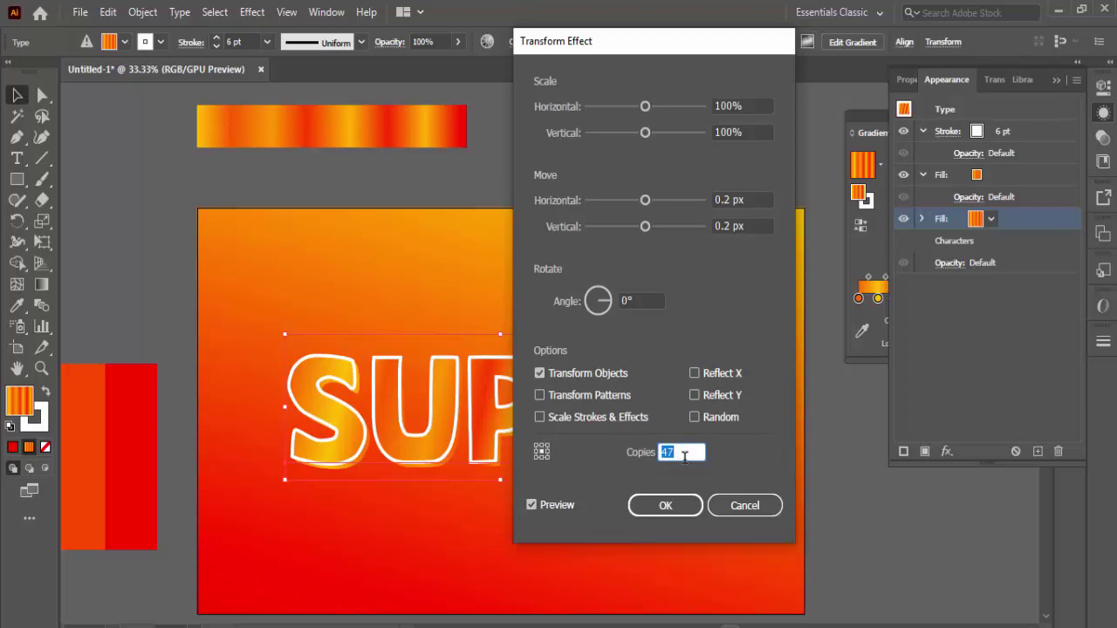
pyautogui.press('Up')
pyautogui.press('Up')
pyautogui.press('Up')
pyautogui.press('Up')
pyautogui.press('Up')
pyautogui.press('Up')
pyautogui.press('Up')
pyautogui.press('Up')
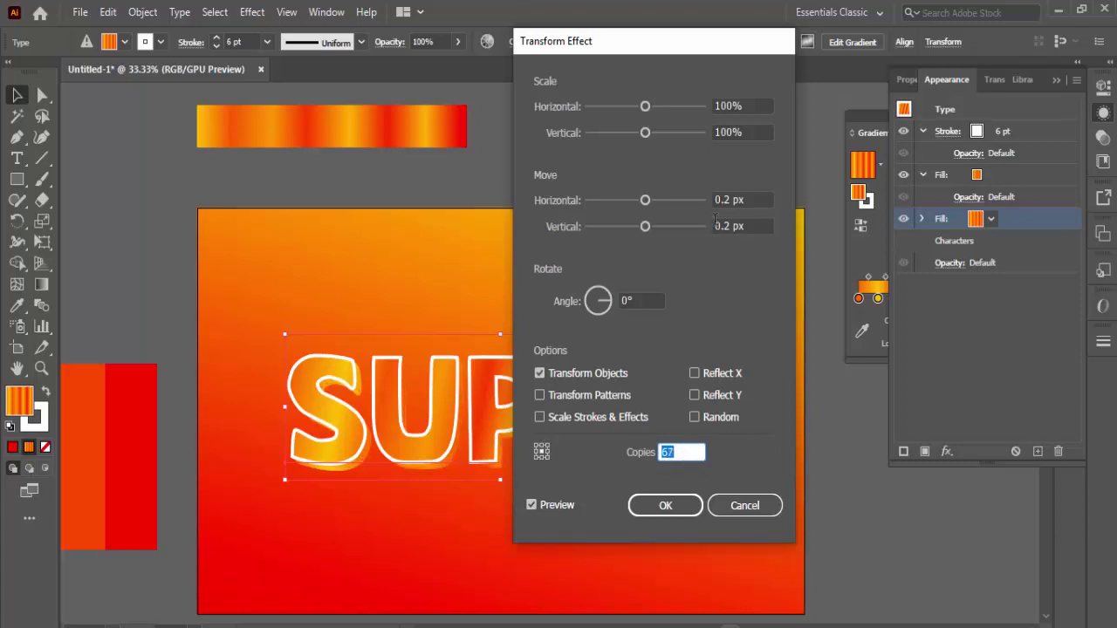
# - Change the horizontal move to -0.2 px, raise copies to 80, and apply the effect
pyautogui.click(716, 200)
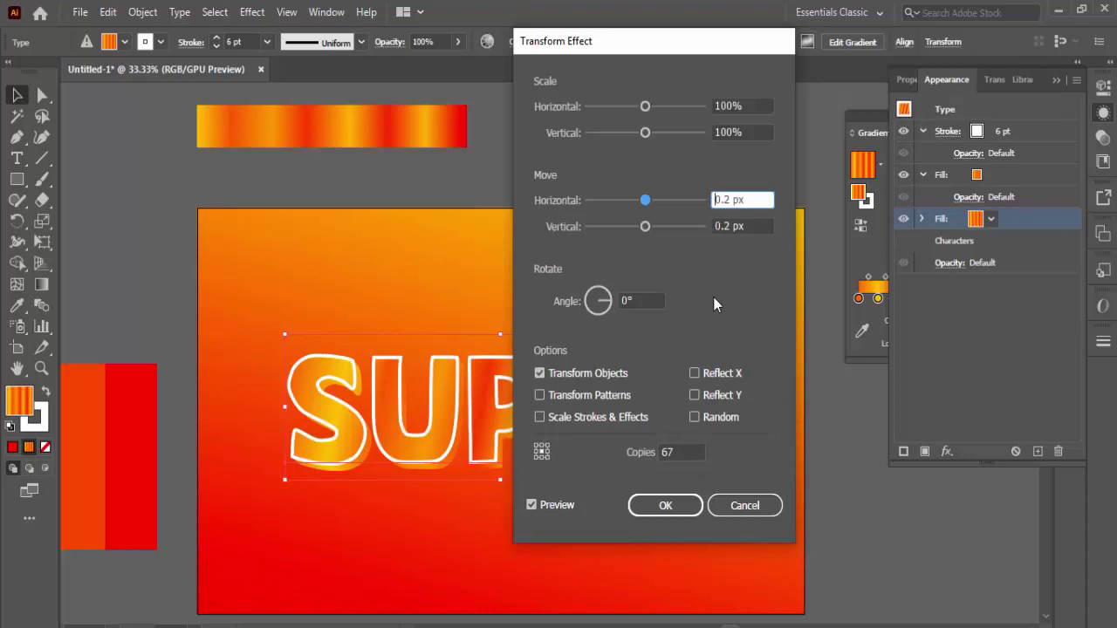
pyautogui.write('-')
pyautogui.click(533, 504)
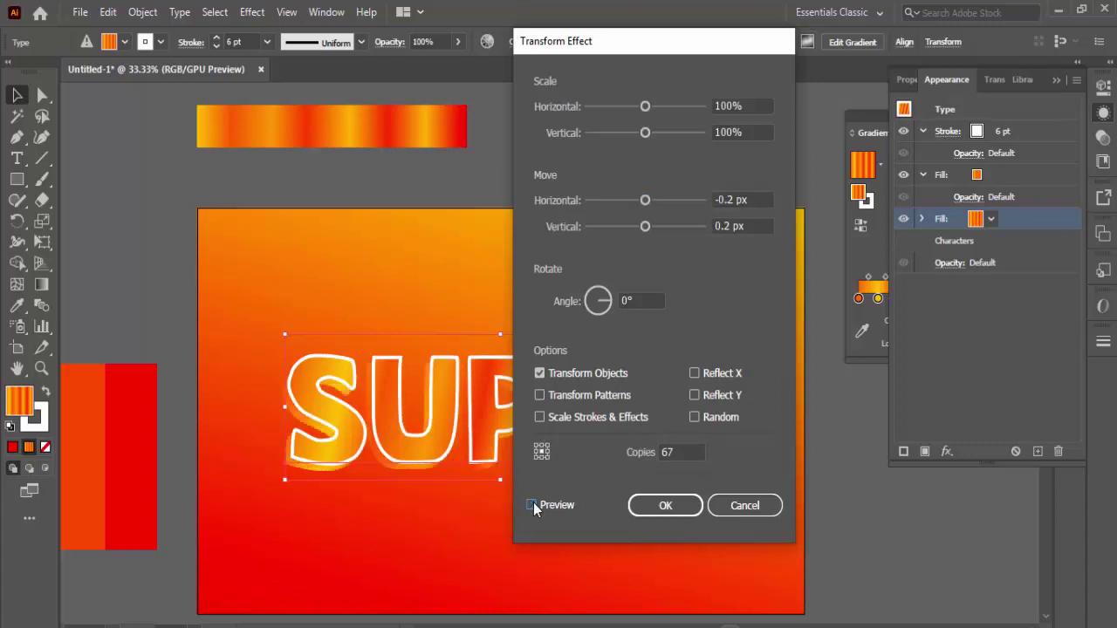
pyautogui.click(679, 453)
pyautogui.write('167')
pyautogui.click(531, 505)
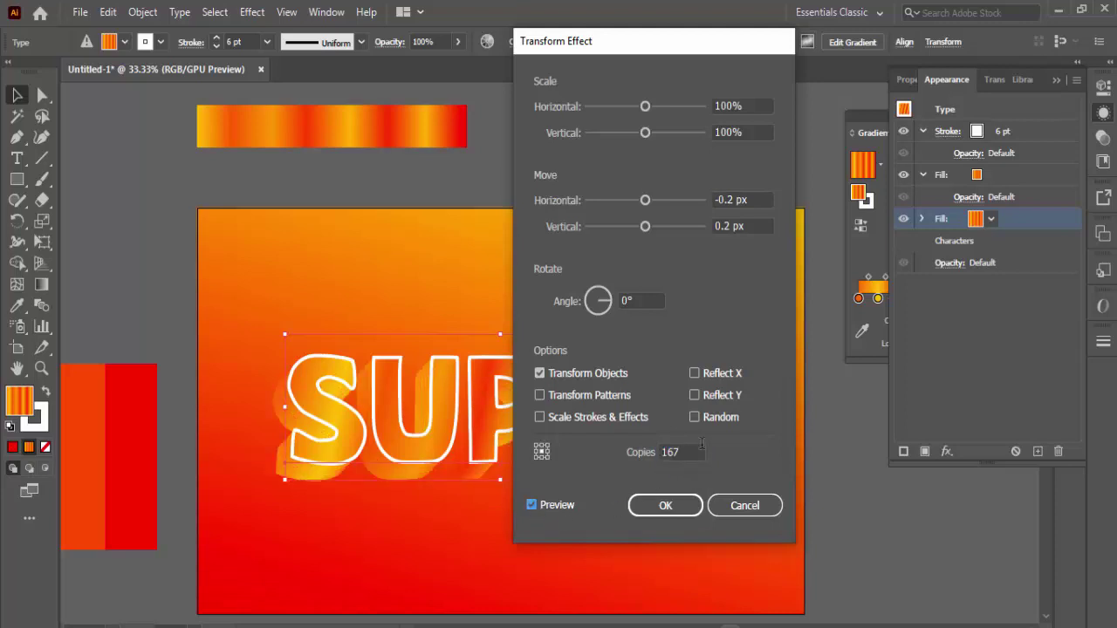
pyautogui.doubleClick(682, 451)
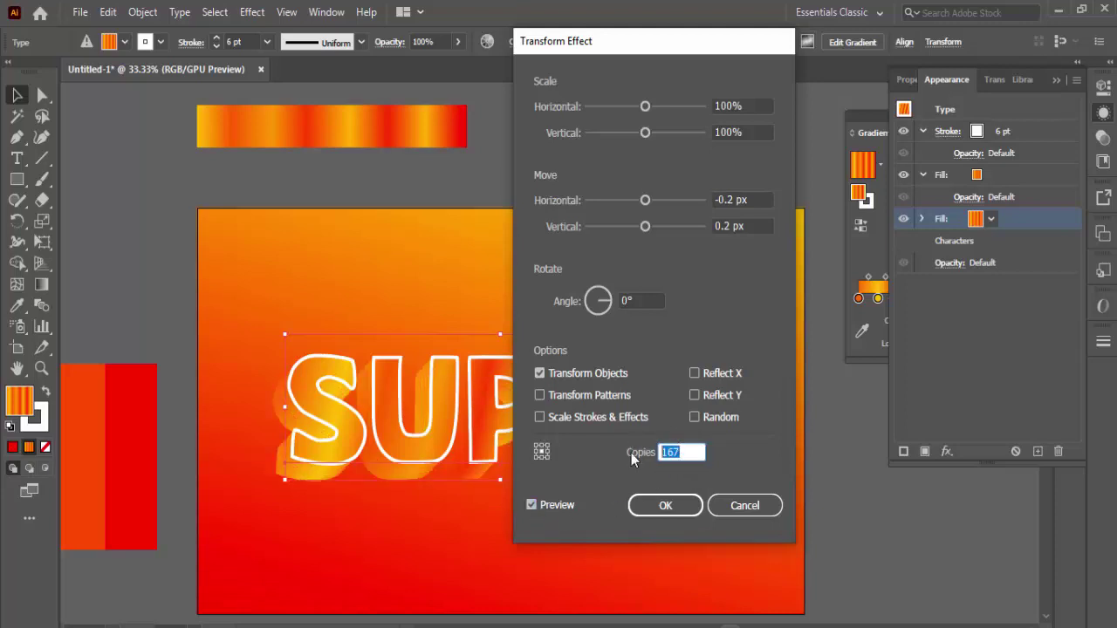
pyautogui.write('70')
pyautogui.click(532, 506)
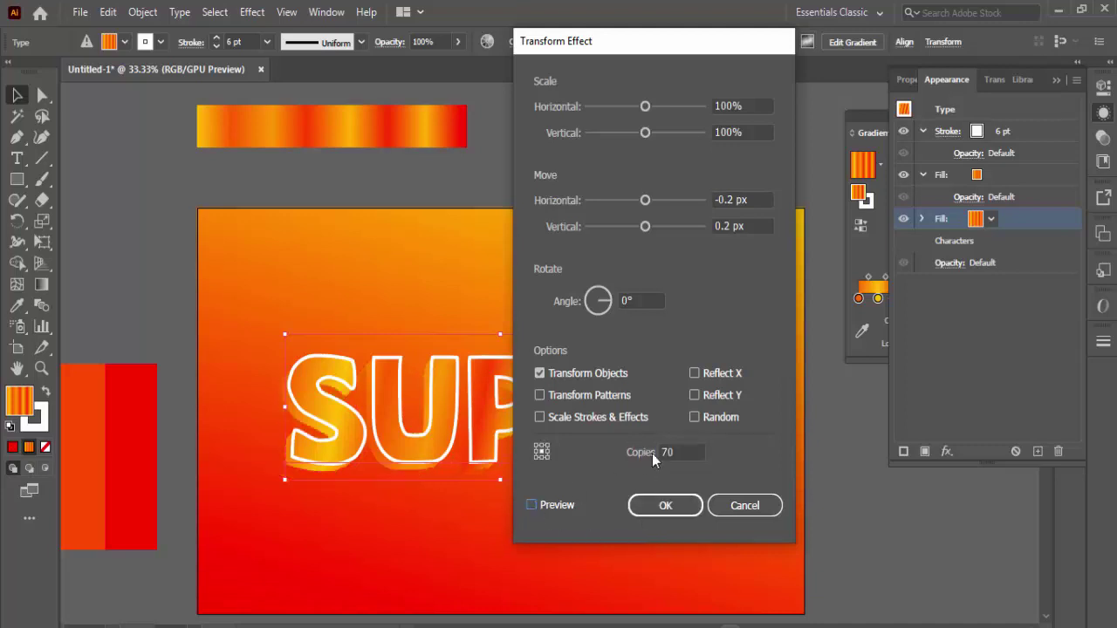
pyautogui.doubleClick(678, 452)
pyautogui.write('80')
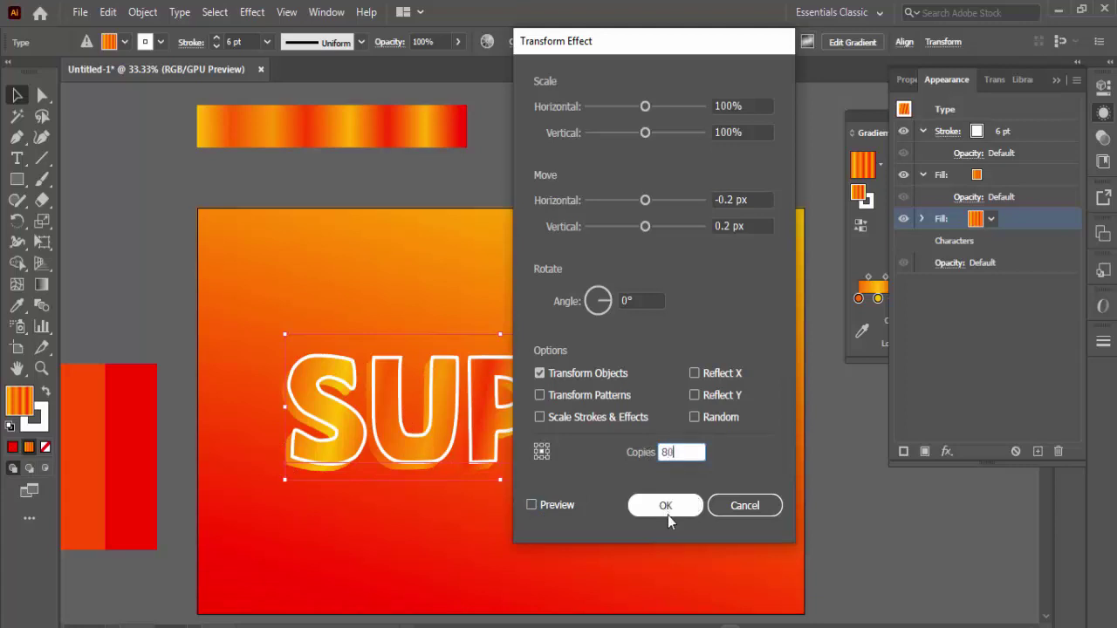
pyautogui.click(665, 512)
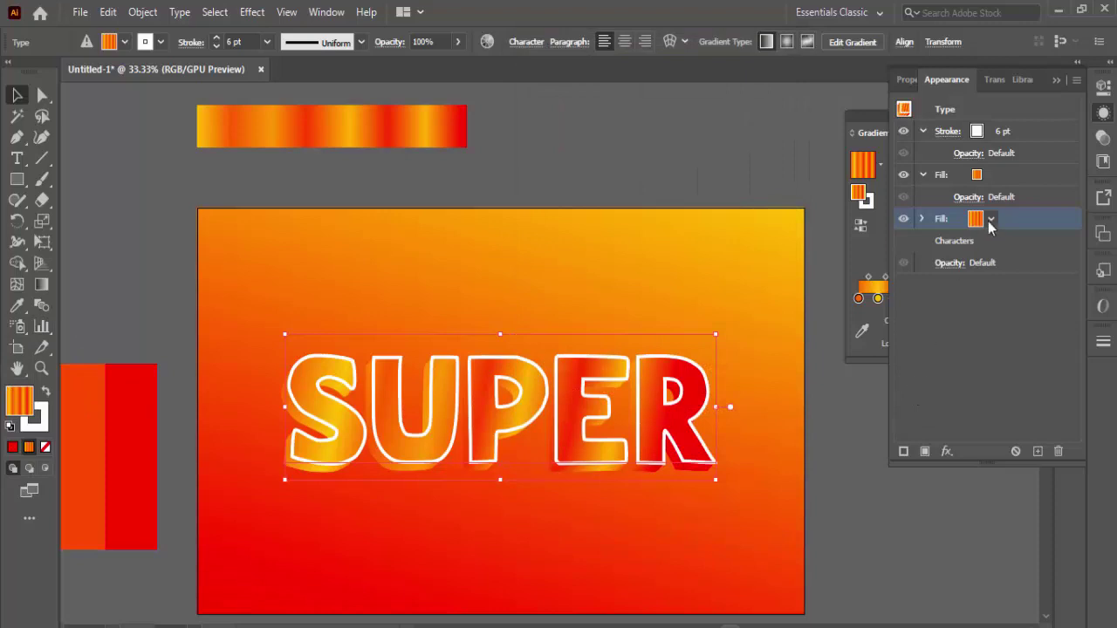
# - Reverse the direction of the extrusion fill's gradient
pyautogui.click(855, 259)
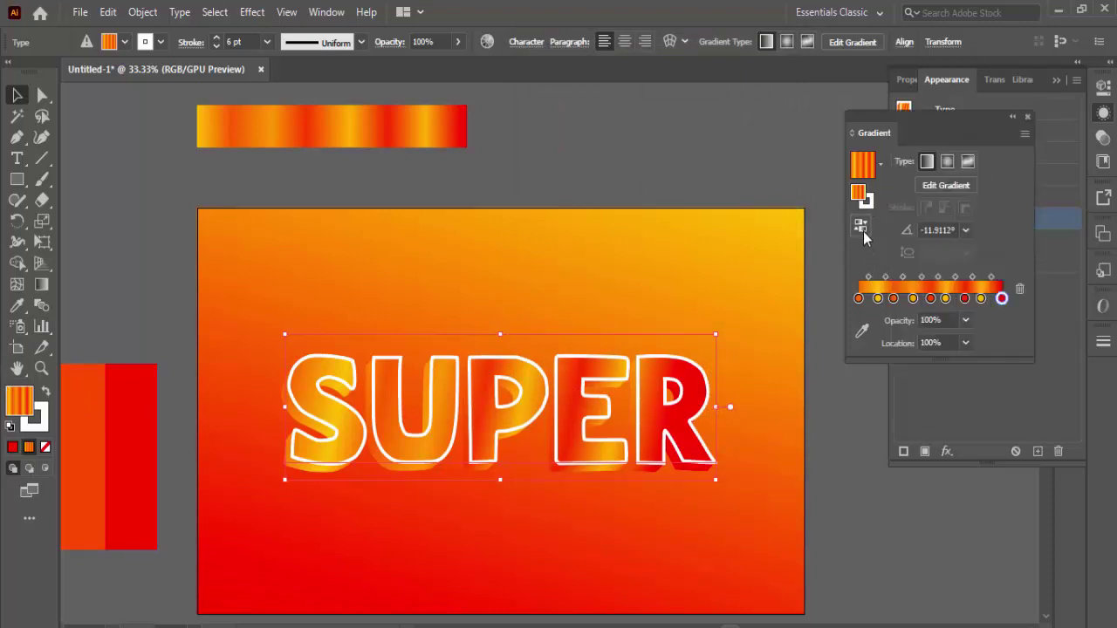
pyautogui.click(863, 231)
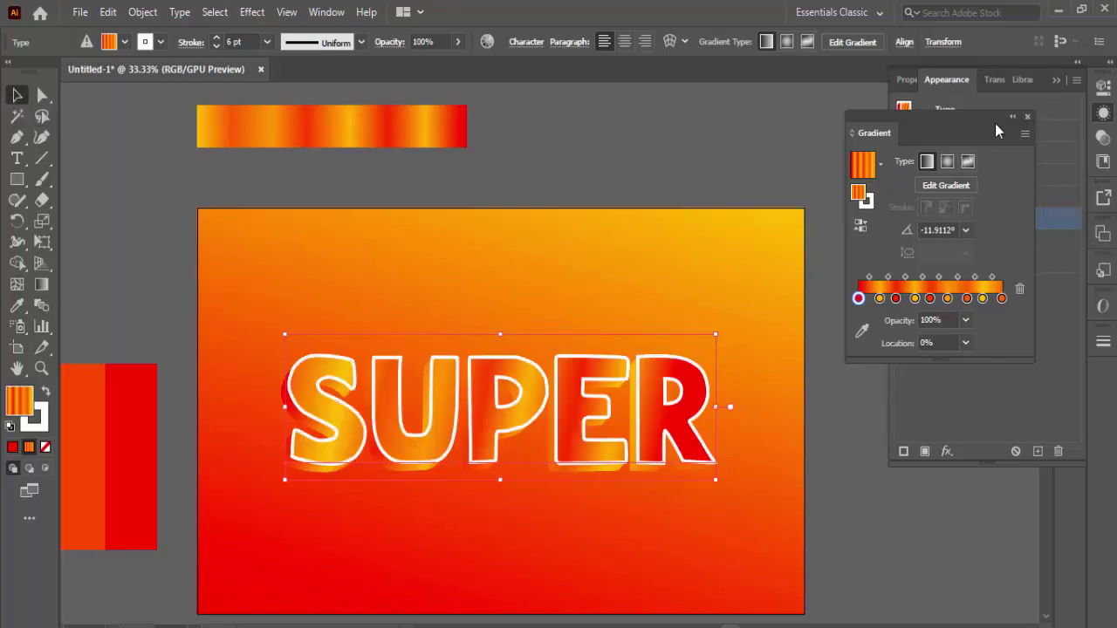
pyautogui.click(1056, 113)
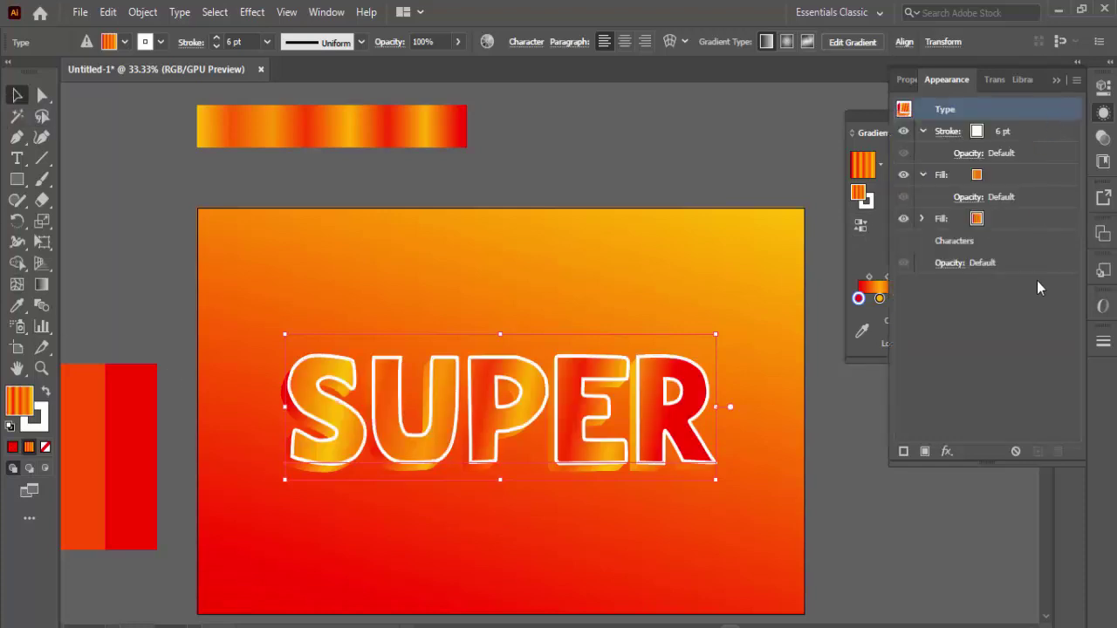
pyautogui.click(1024, 220)
# - Duplicate the extrusion fill, move the copy to the bottom, and make it black
pyautogui.click(1037, 452)
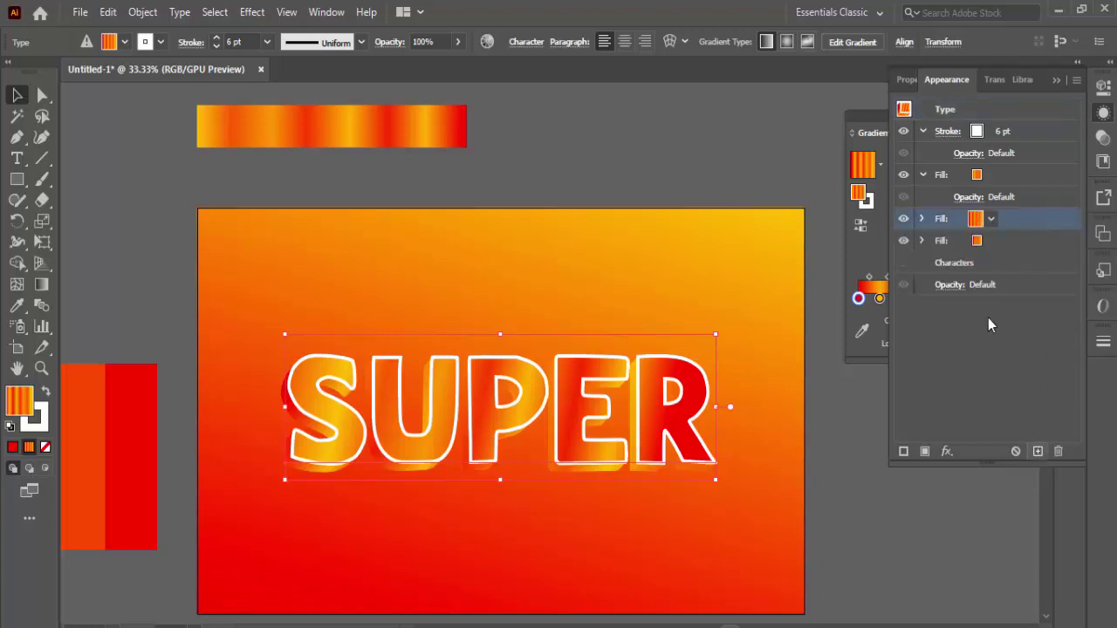
pyautogui.moveTo(976, 219); pyautogui.dragTo(977, 242)
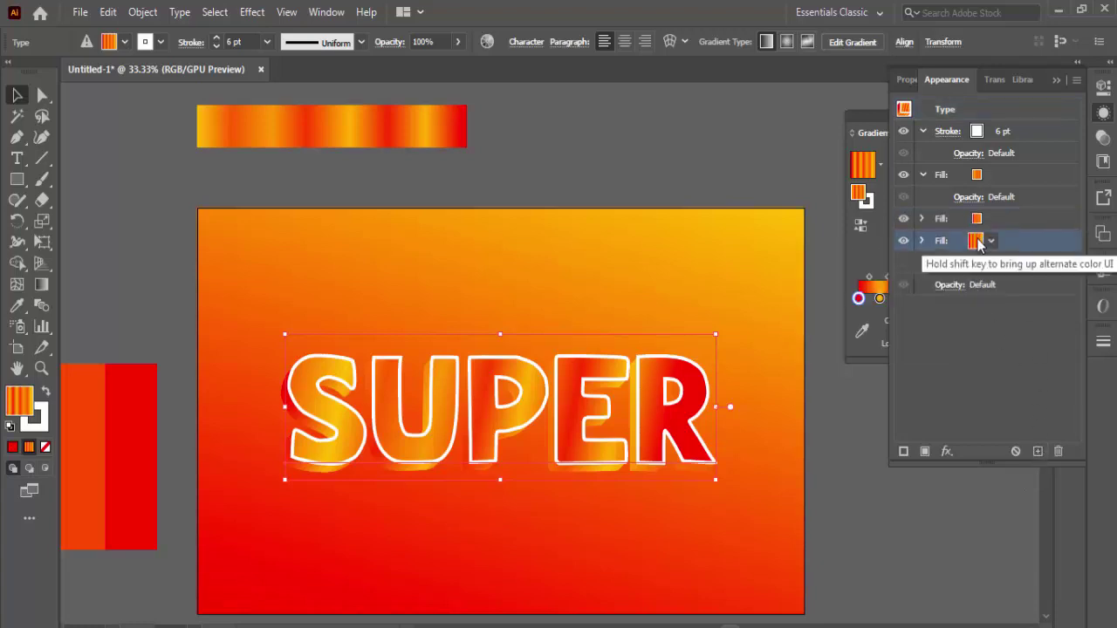
pyautogui.click(977, 243)
pyautogui.click(836, 270)
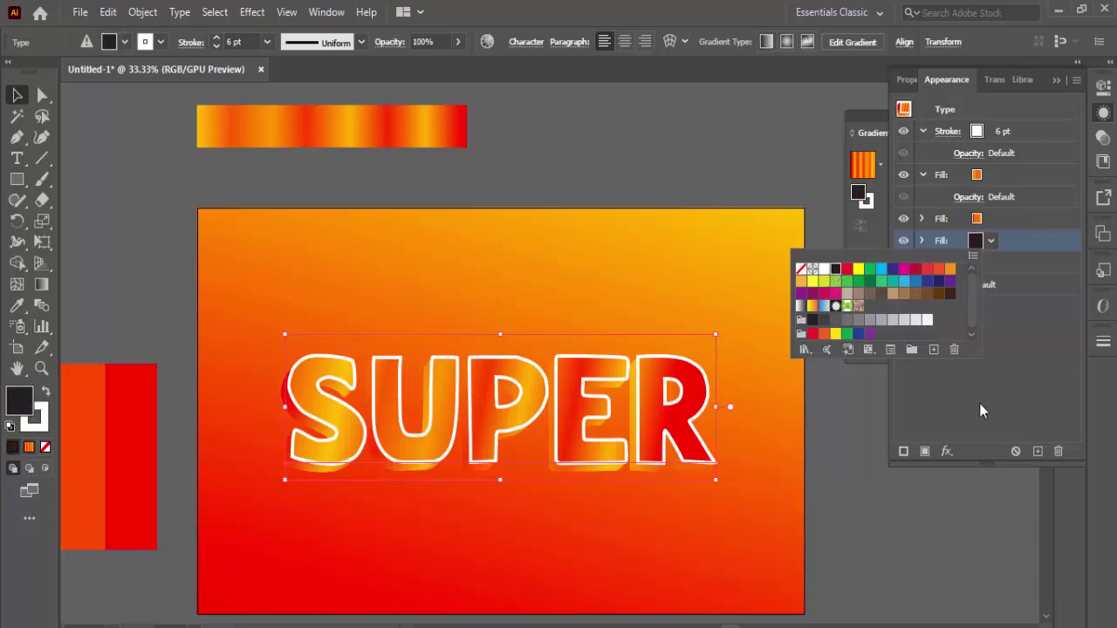
pyautogui.click(945, 454)
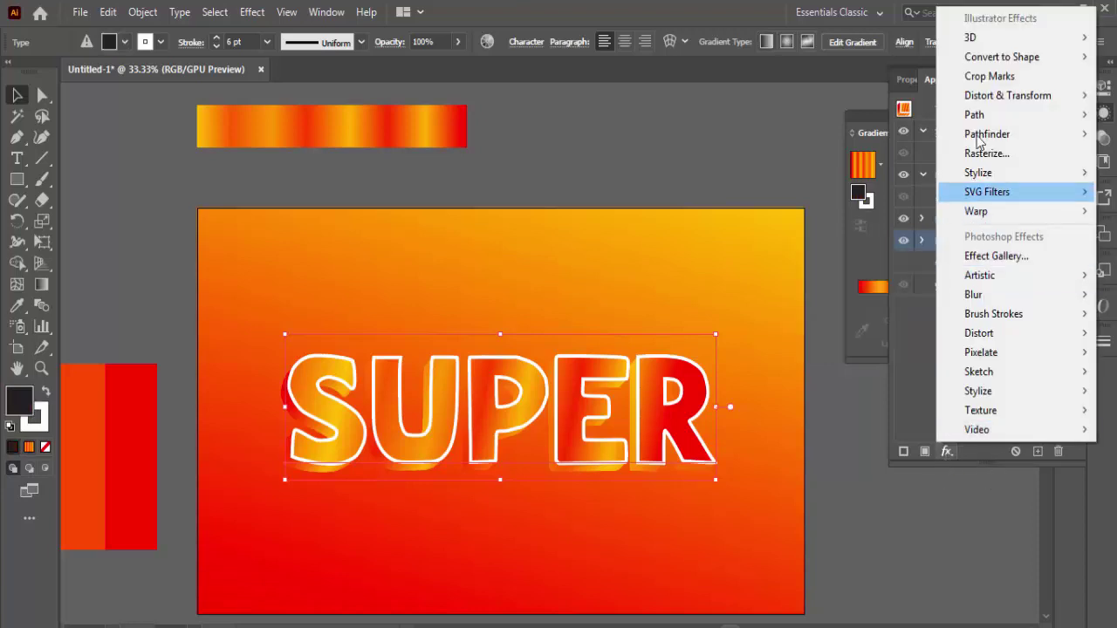
pyautogui.moveTo(979, 173)
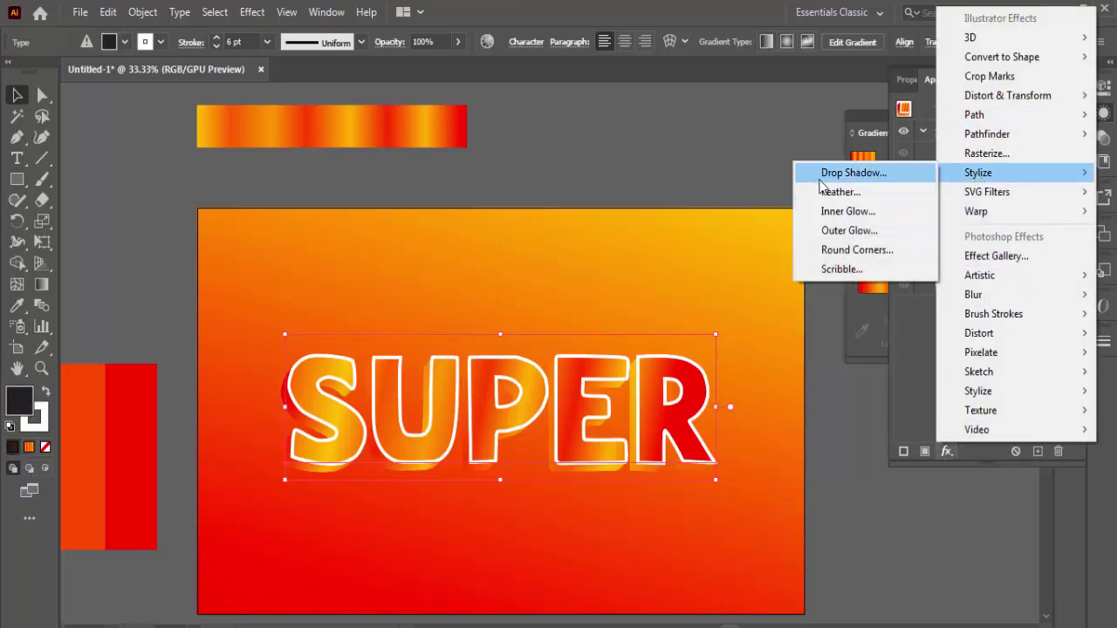
# - Add a drop shadow to the black fill with a vertical offset of 14 px
pyautogui.click(821, 179)
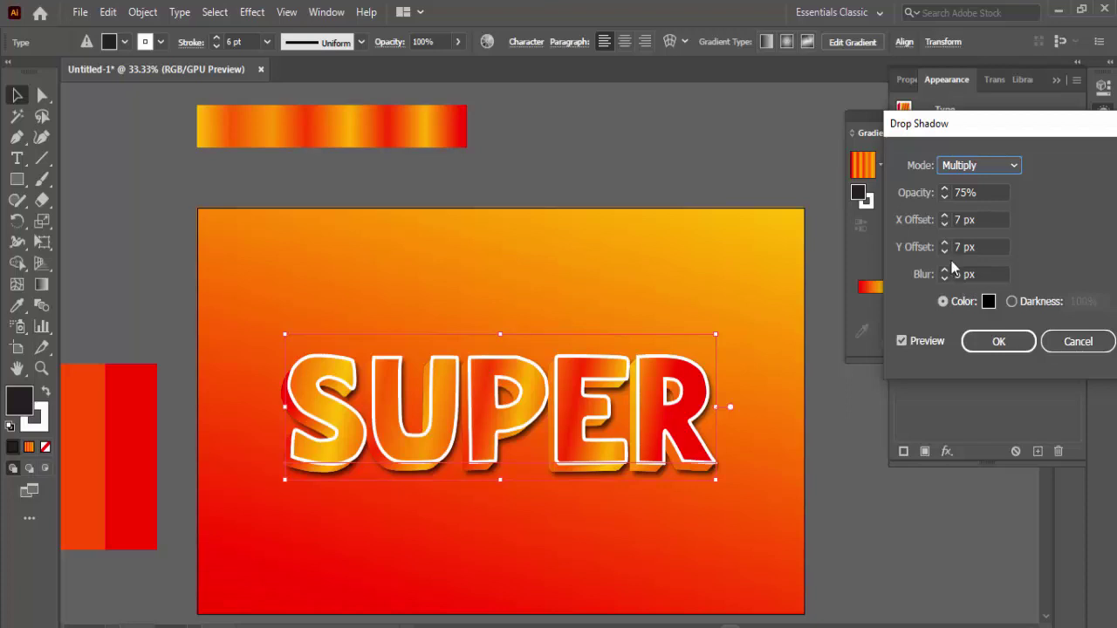
pyautogui.click(961, 220)
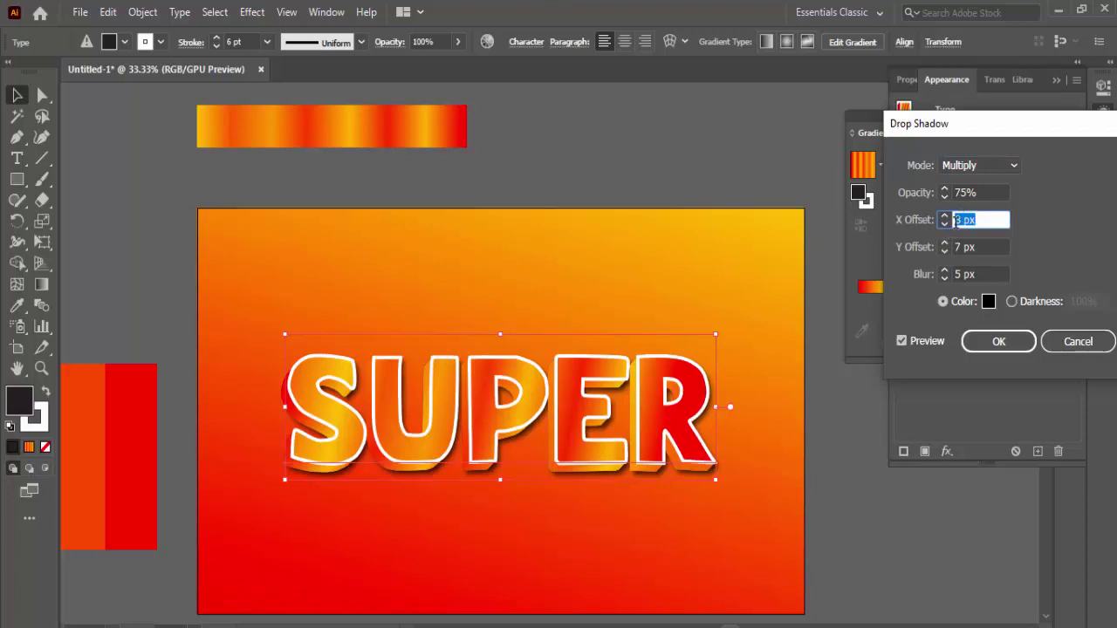
pyautogui.write('10')
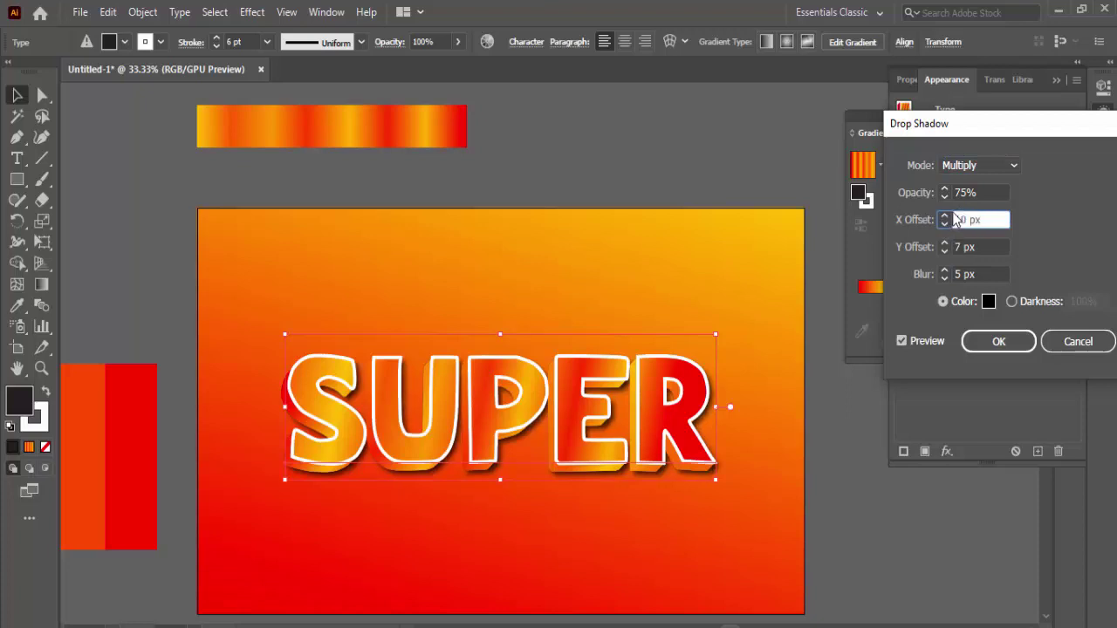
pyautogui.write('-')
pyautogui.click(904, 348)
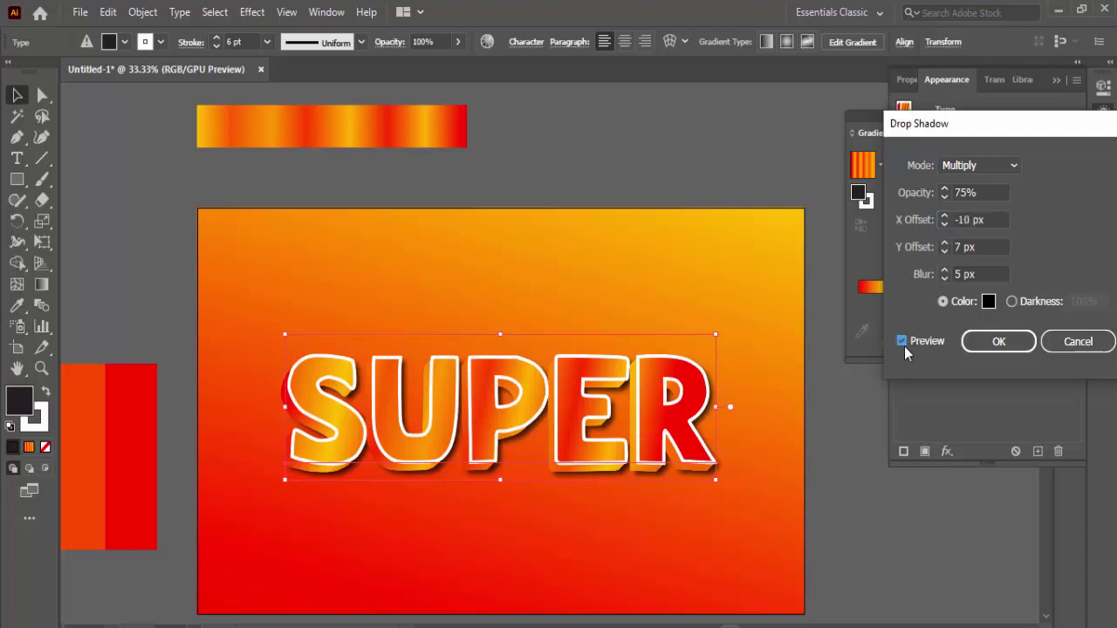
pyautogui.click(958, 247)
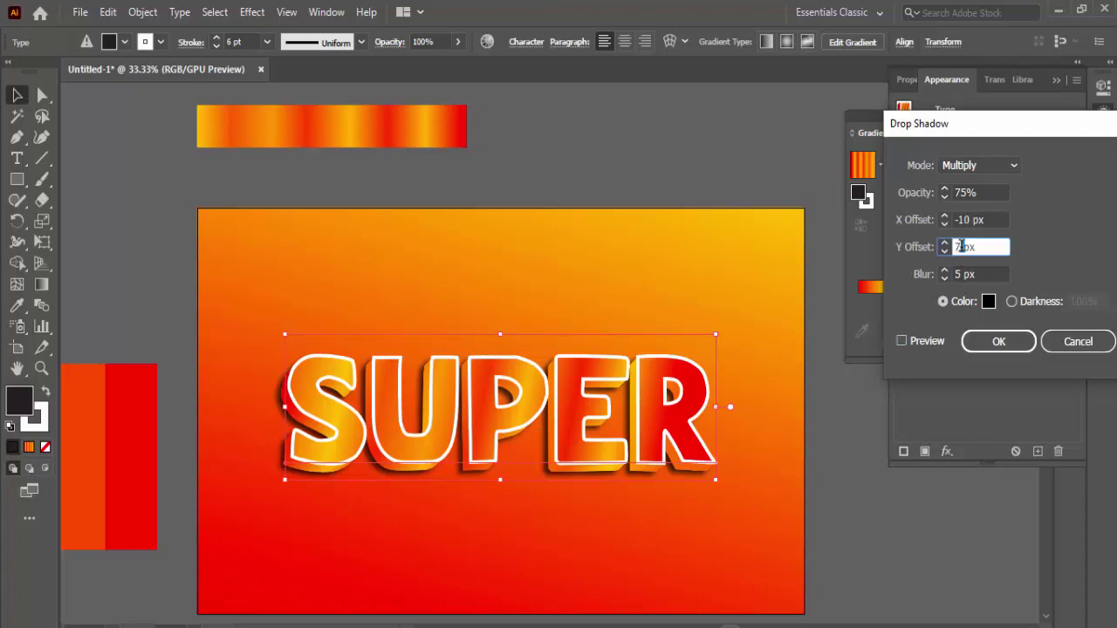
pyautogui.doubleClick(960, 247)
pyautogui.press('Up')
pyautogui.press('Up')
pyautogui.press('Up')
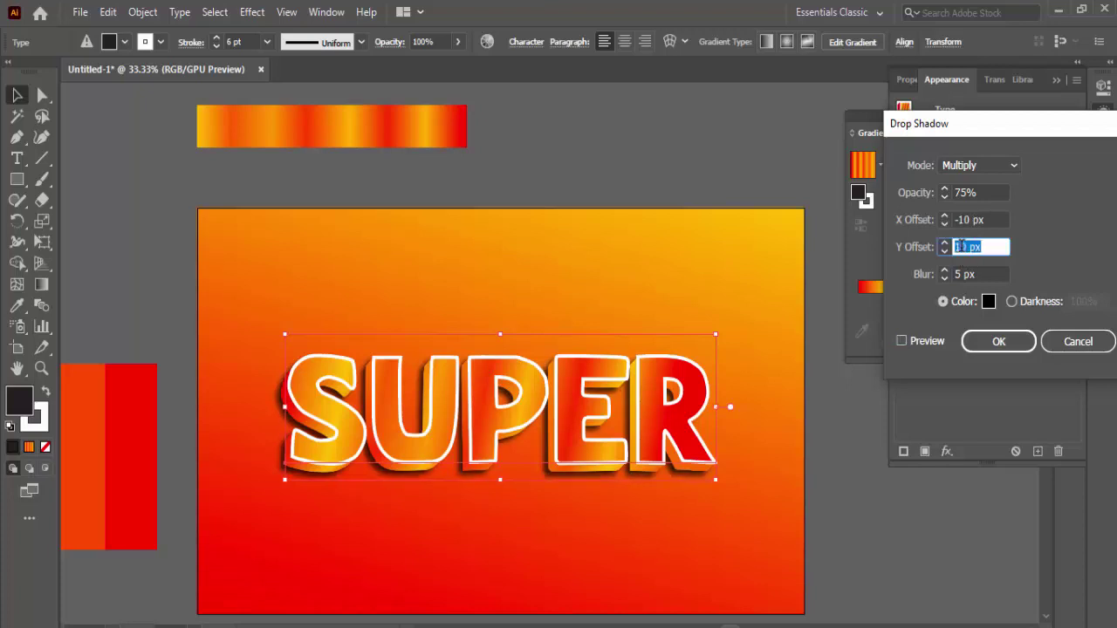
pyautogui.press('Up')
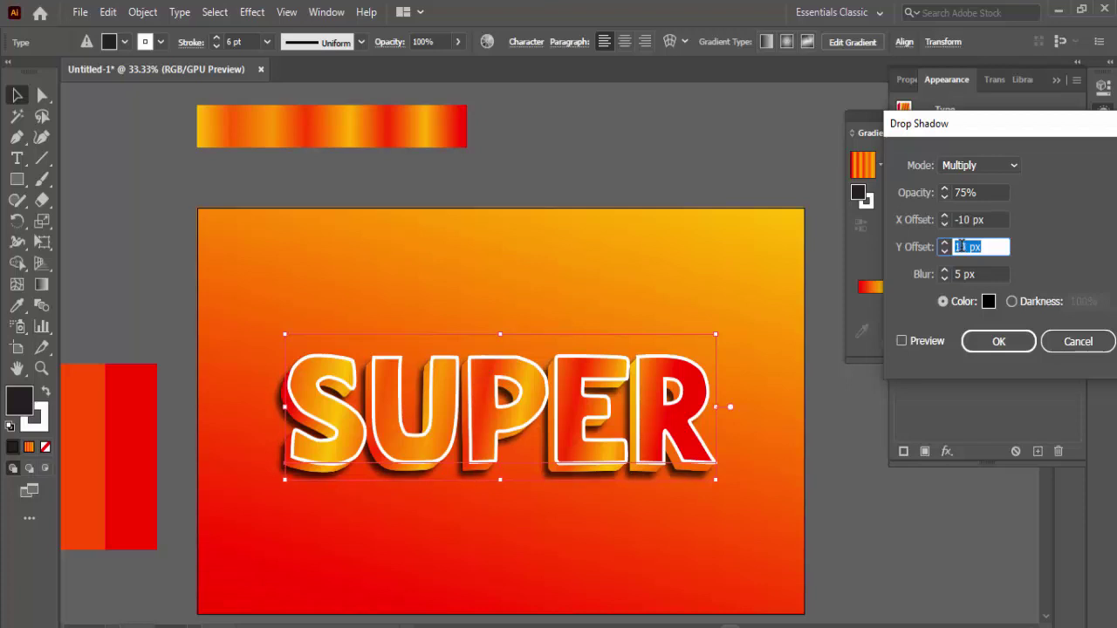
pyautogui.press('Up')
pyautogui.press('Up')
pyautogui.press('Up')
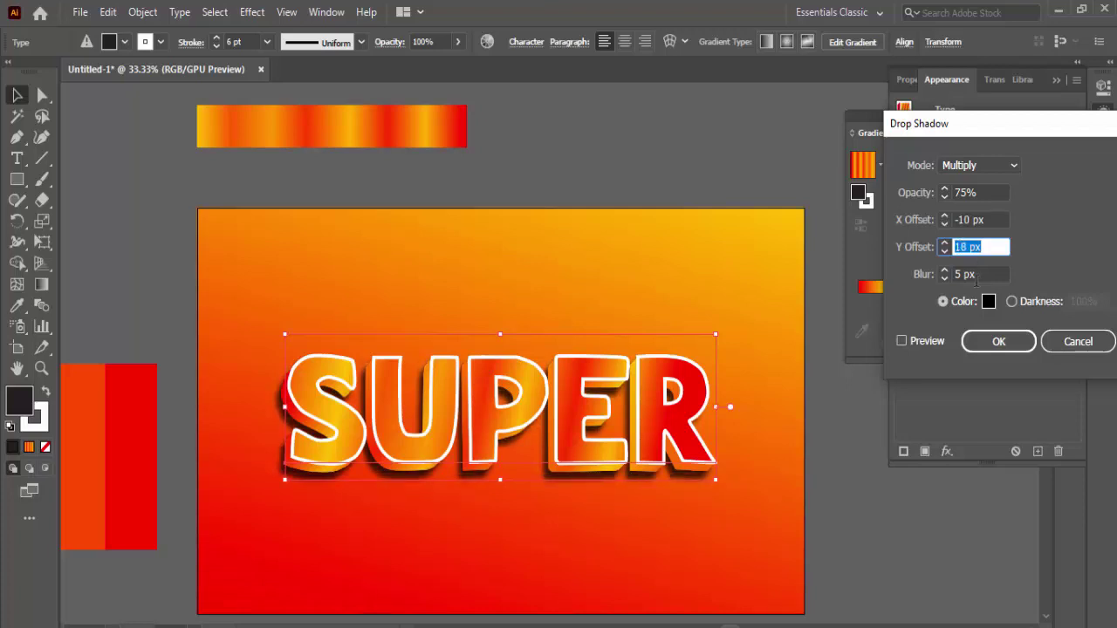
pyautogui.press('Up')
pyautogui.click(978, 247)
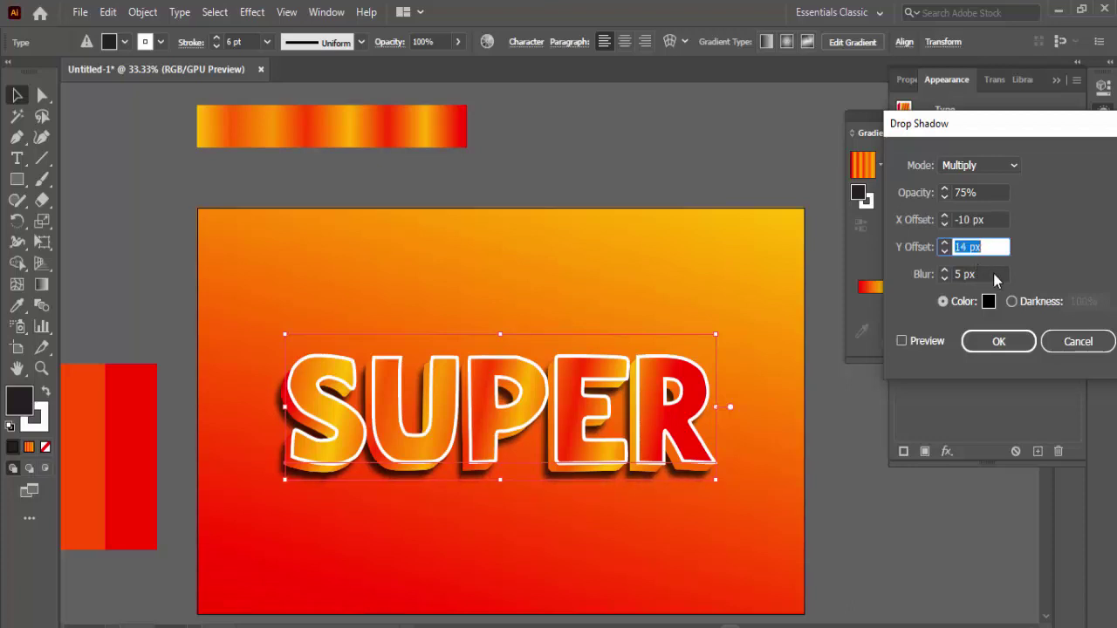
pyautogui.press('Down')
# - Set the shadow's horizontal offset to -13 px with 5 px blur and apply it
pyautogui.click(969, 219)
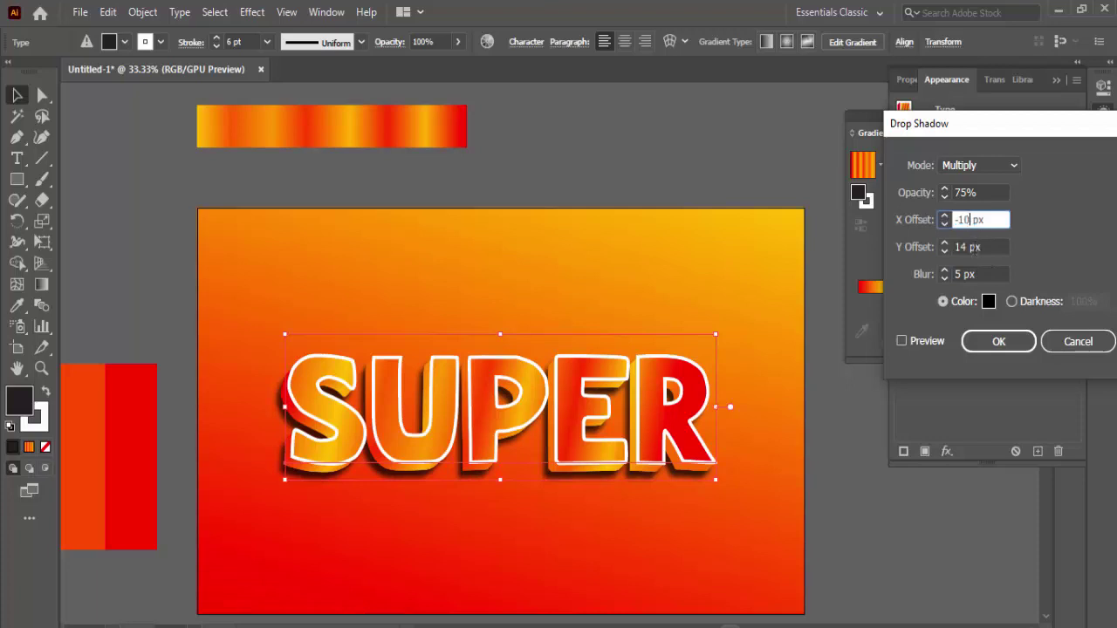
pyautogui.press('Up')
pyautogui.write('-1')
pyautogui.write('3')
pyautogui.click(902, 341)
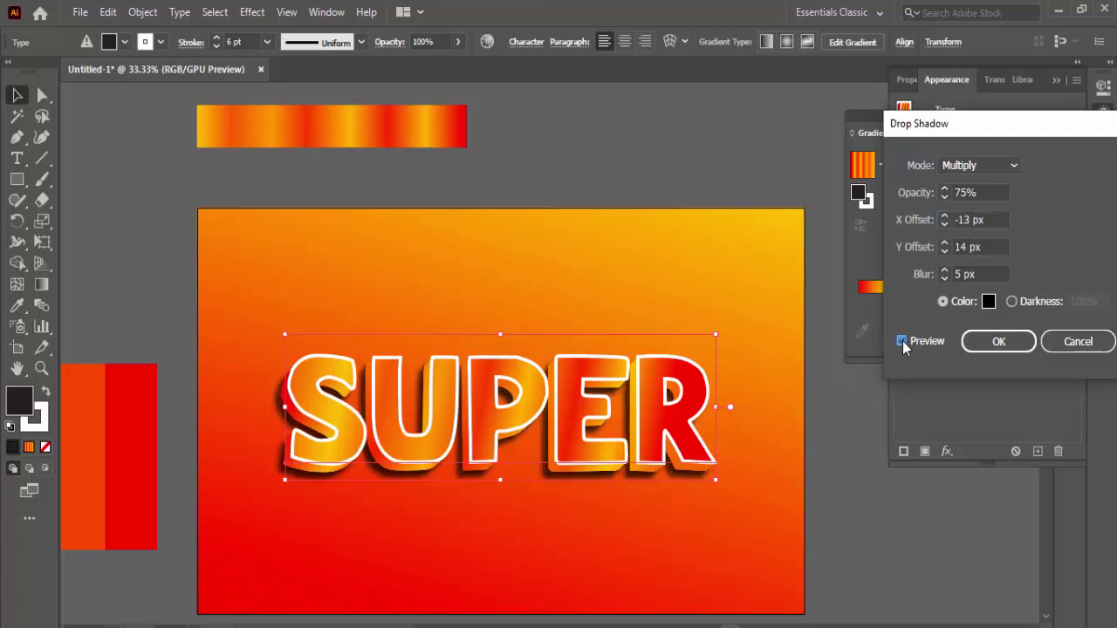
pyautogui.click(997, 344)
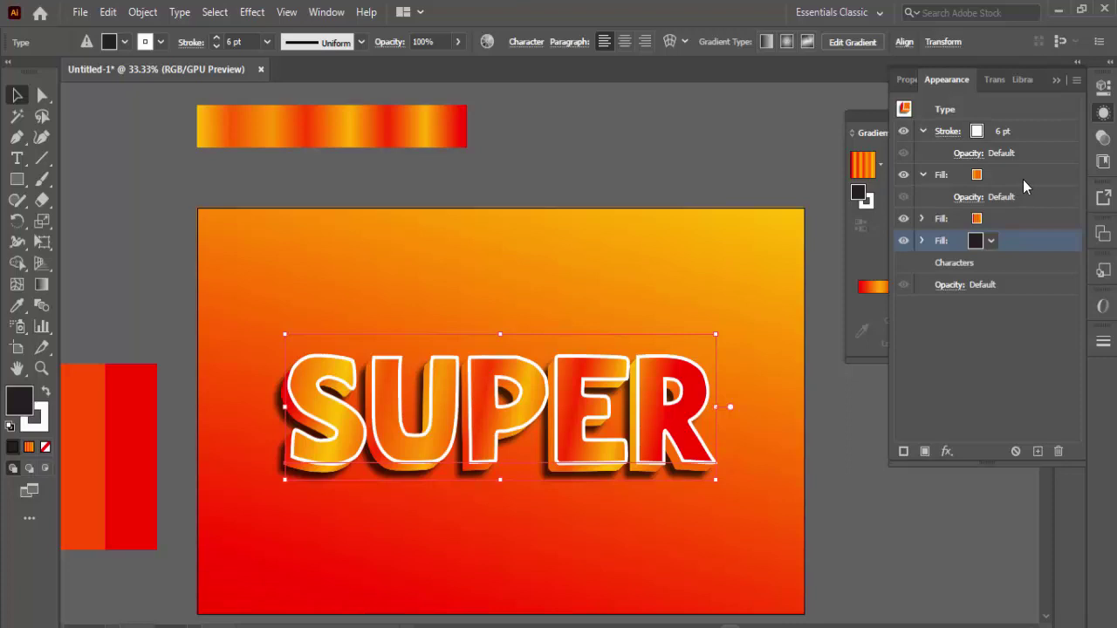
# - Colour SUPER's outline stroke with orange sampled from the gradient strip
pyautogui.click(1042, 131)
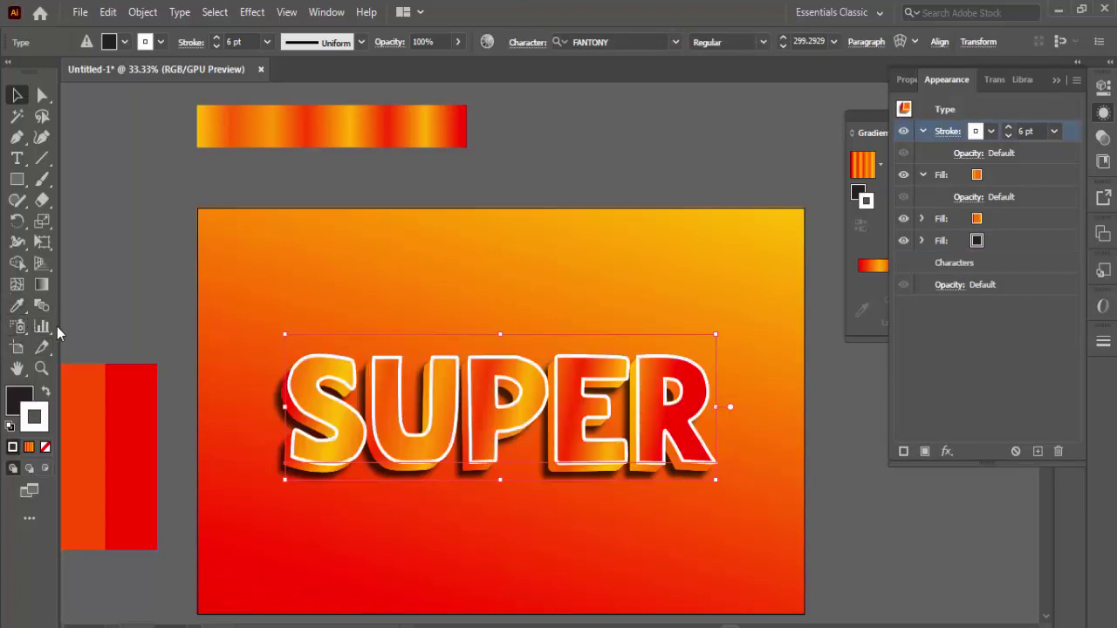
pyautogui.click(17, 305)
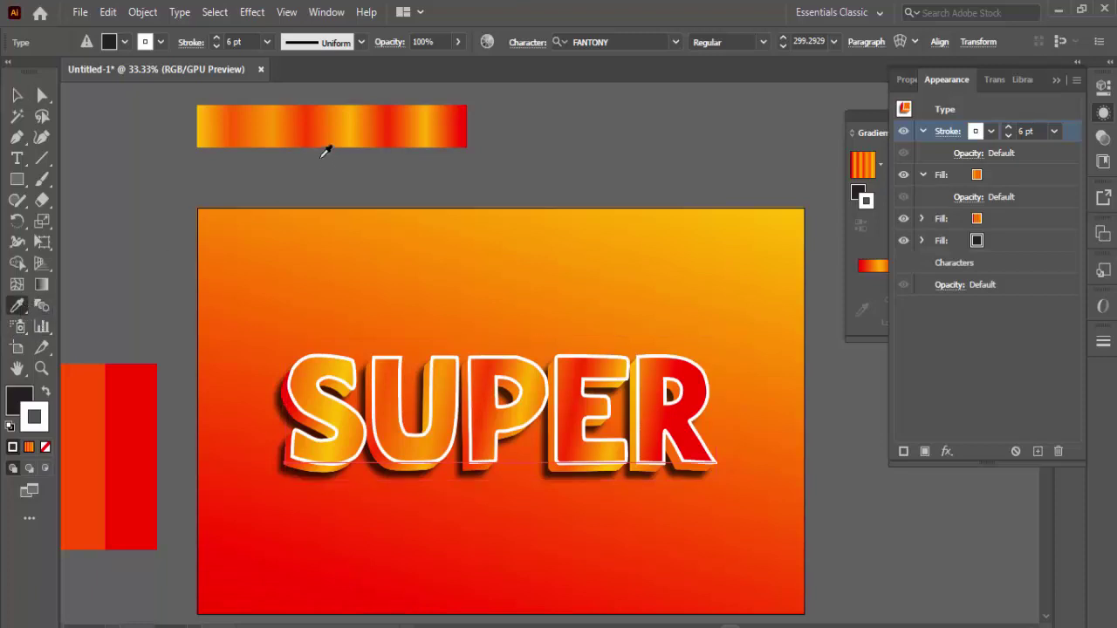
pyautogui.keyDown('shift'); pyautogui.click(332, 119); pyautogui.keyUp('shift')
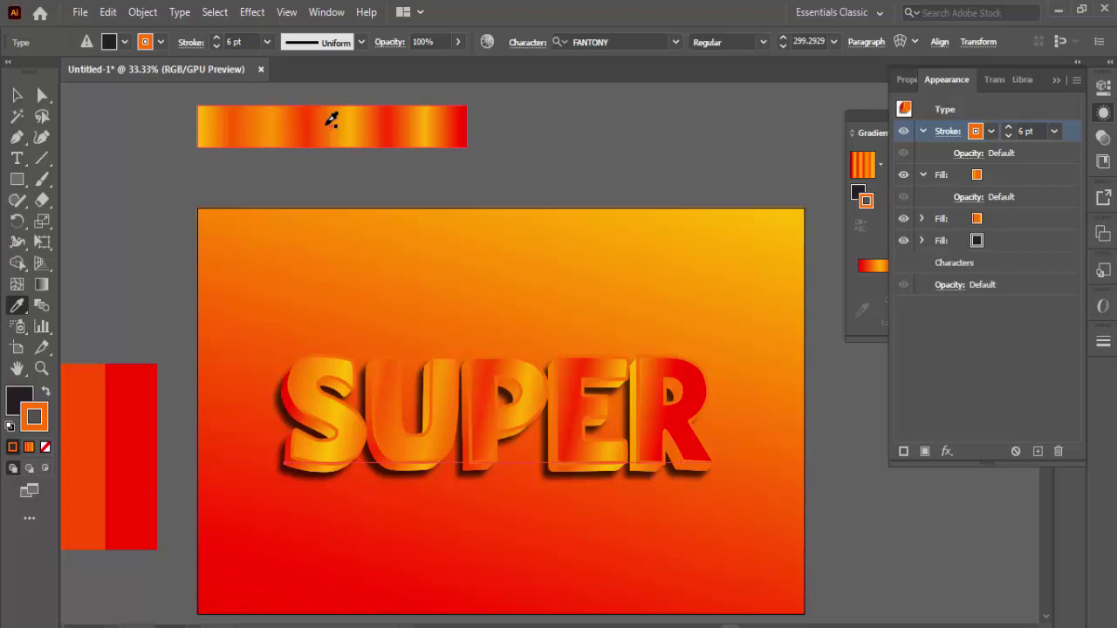
# - Set the outline stroke weight to 17 pt
pyautogui.click(1025, 131)
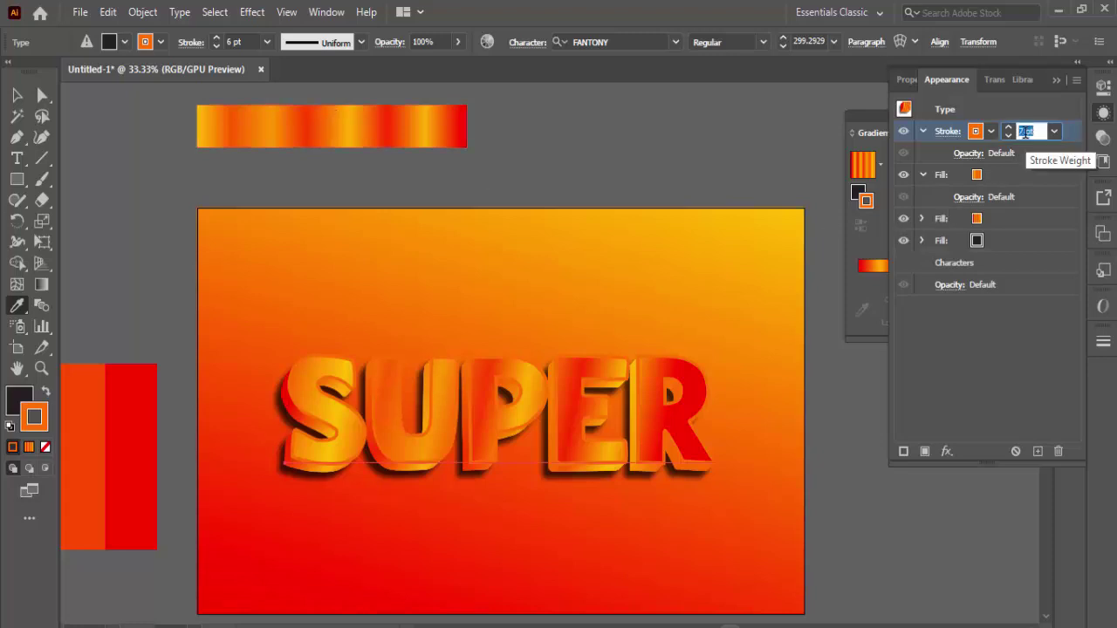
pyautogui.write('11')
pyautogui.press('Return')
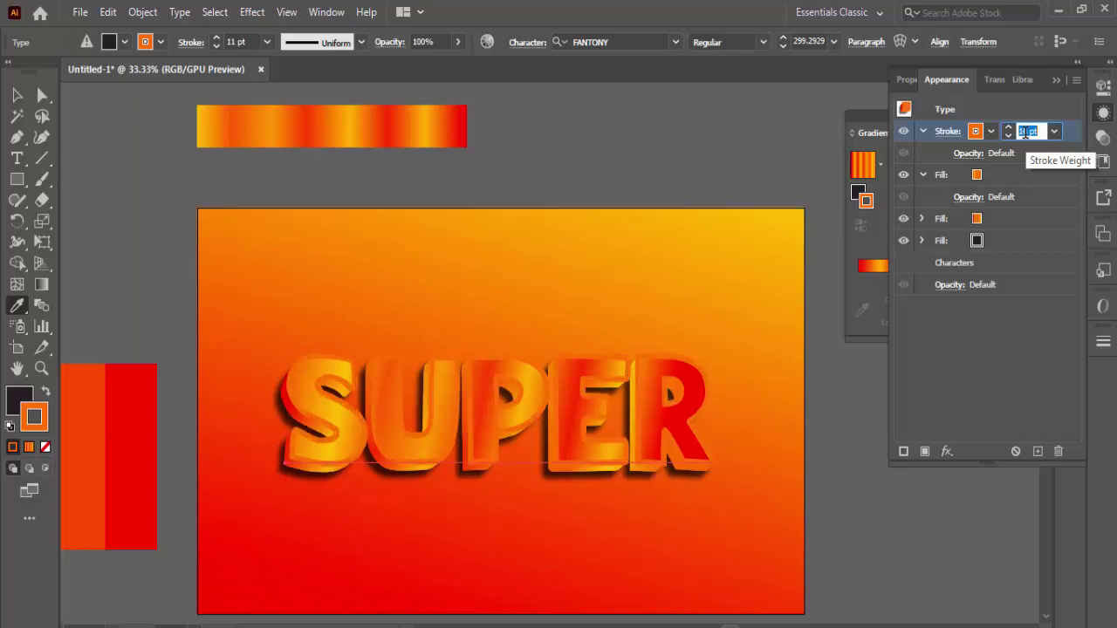
pyautogui.write('17')
pyautogui.press('Return')
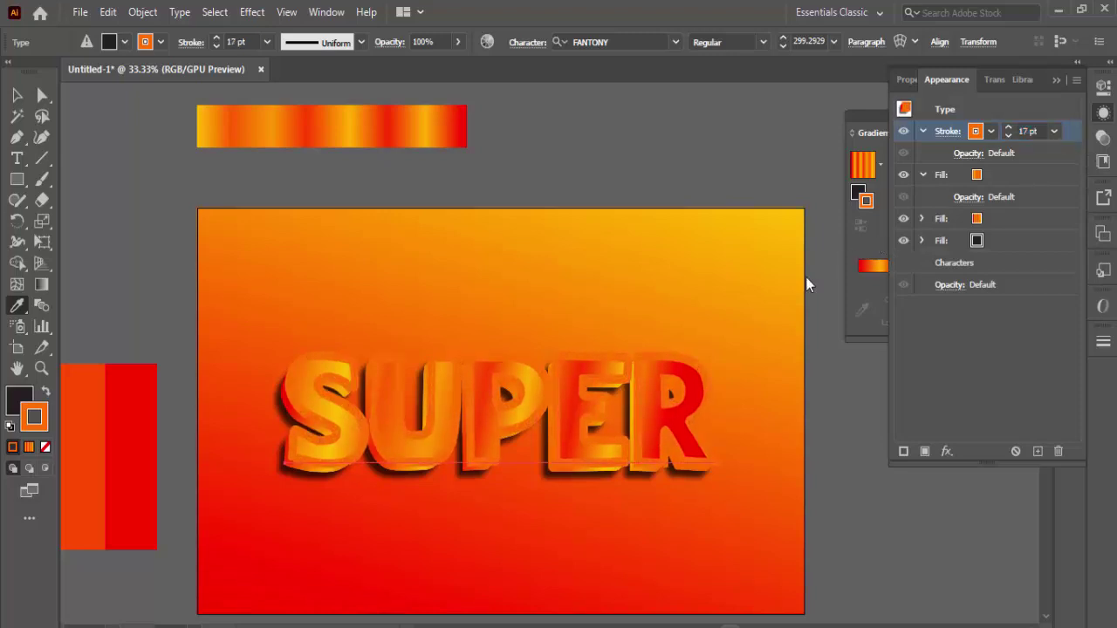
# - Zoom in on SUPER, undoing then restoring its orange-yellow gradient fill
pyautogui.click(18, 96)
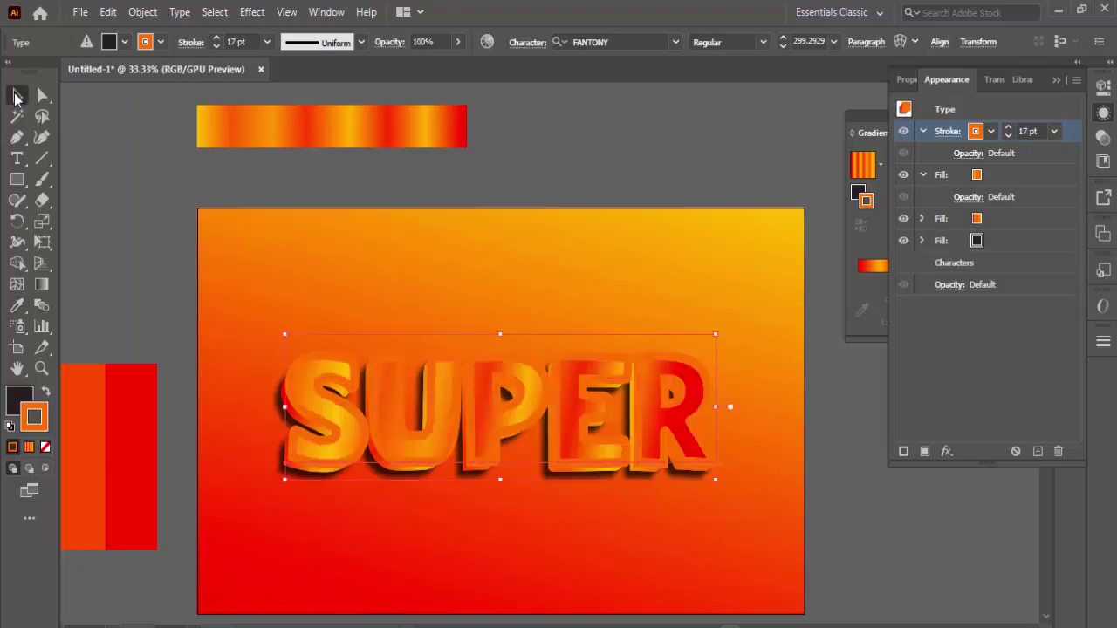
pyautogui.click(884, 225)
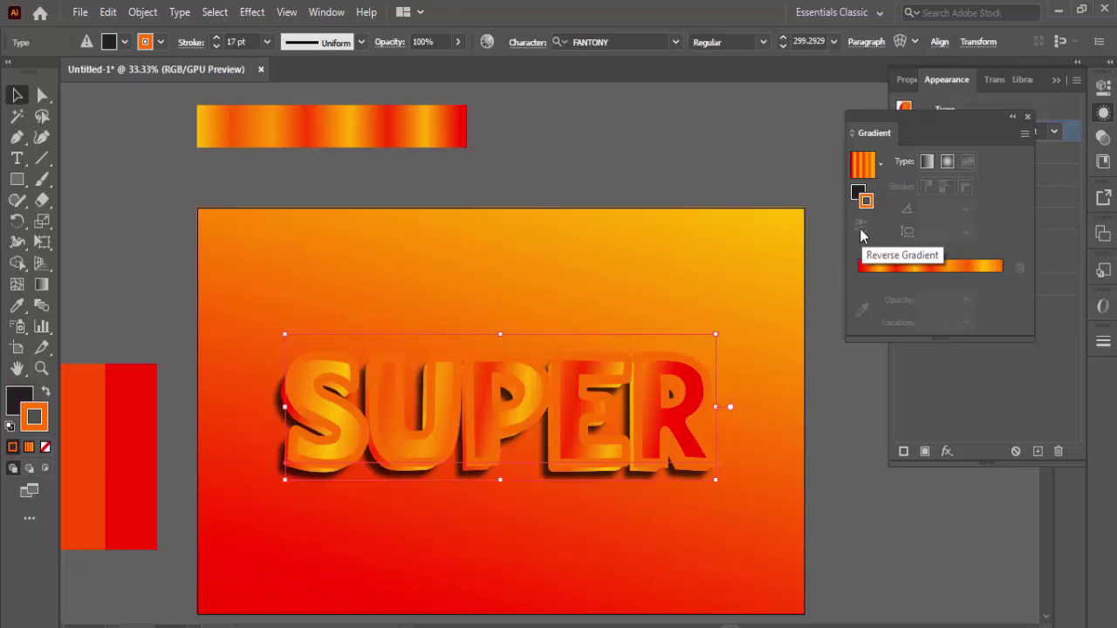
pyautogui.hotkey('ctrl', '=')
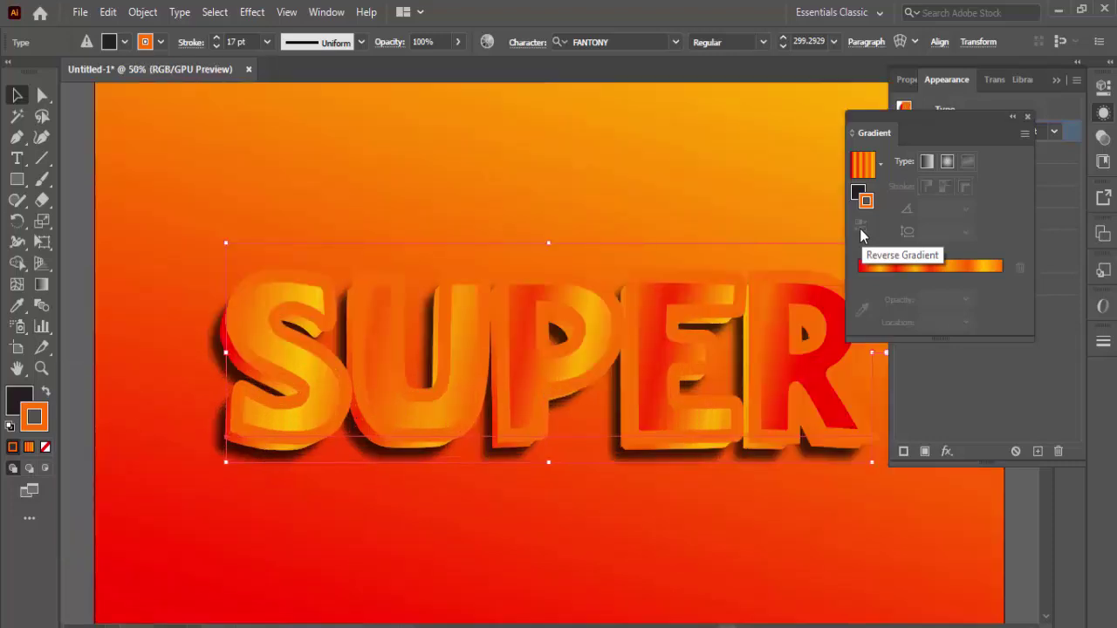
pyautogui.hotkey('ctrl', '=')
pyautogui.hotkey('ctrl', 'z')
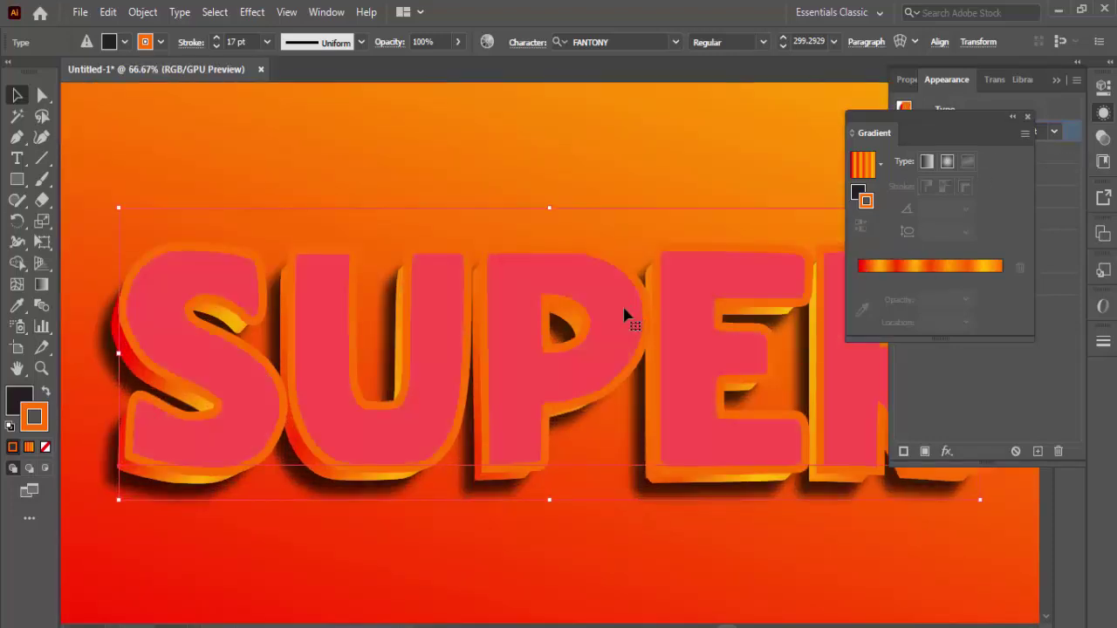
pyautogui.hotkey('ctrl', 'shift', 'z')
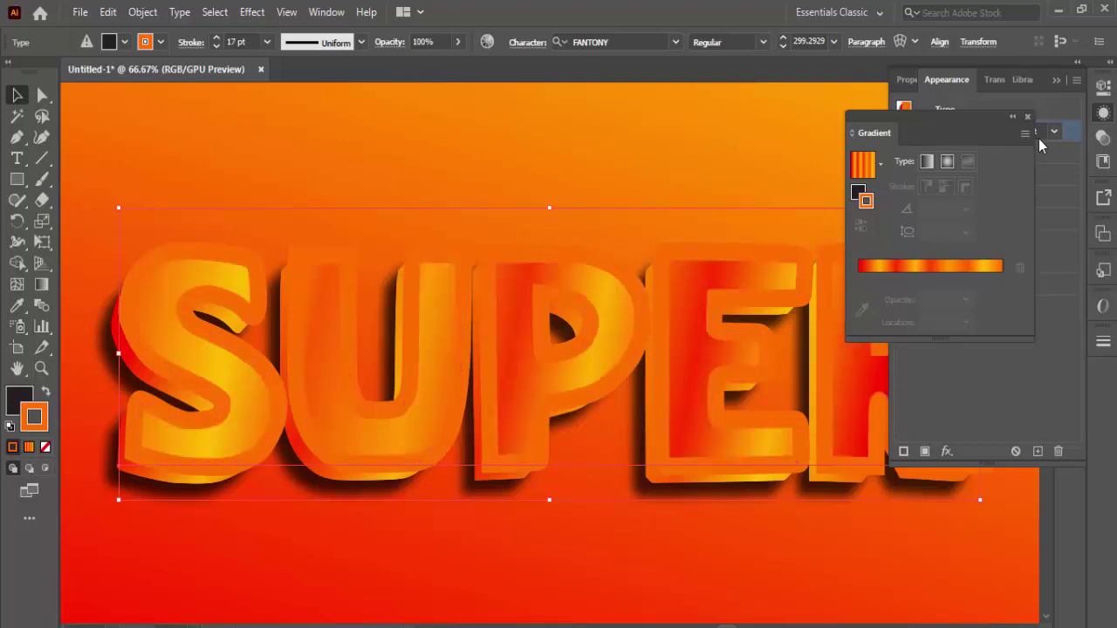
pyautogui.click(1056, 114)
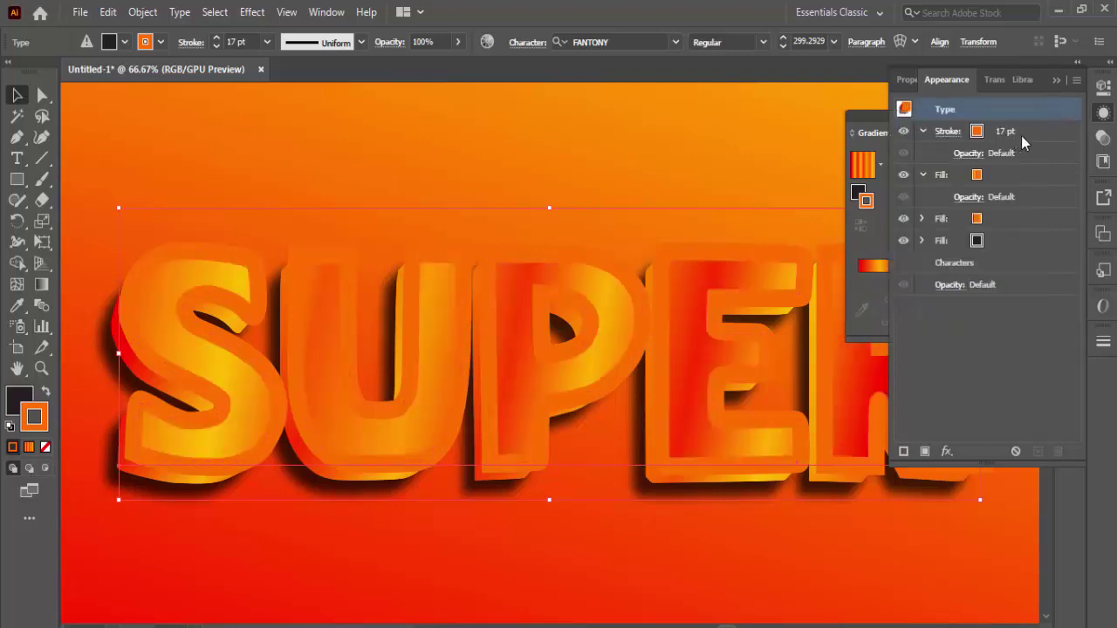
# - Thin SUPER's outline stroke down to 3 pt
pyautogui.click(1028, 132)
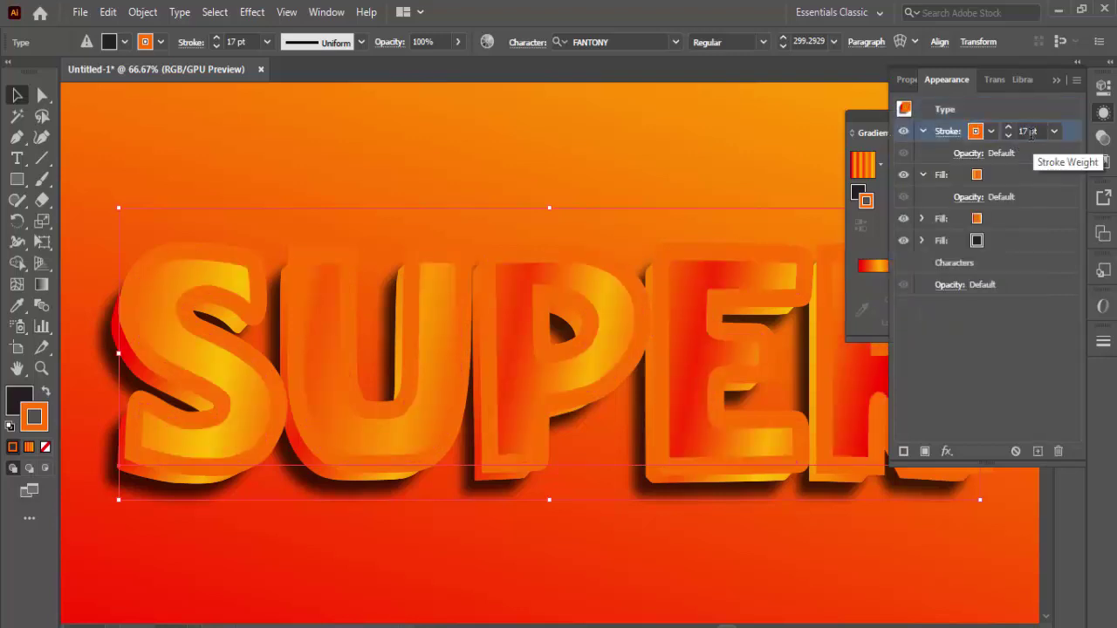
pyautogui.doubleClick(1028, 131)
pyautogui.press('Down')
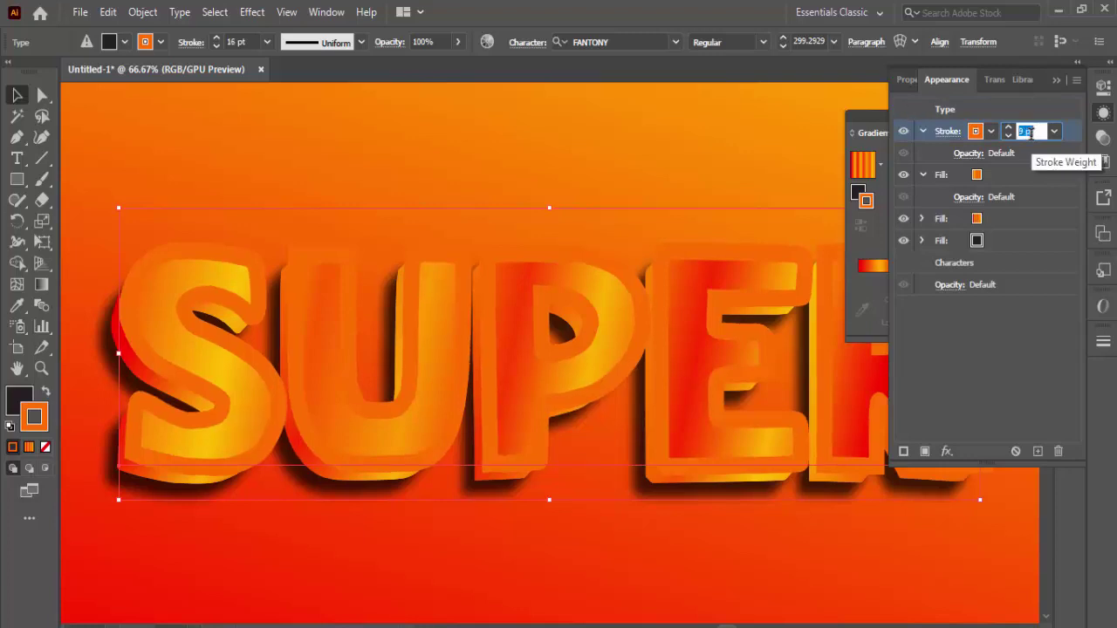
pyautogui.press('Down')
pyautogui.press('Down')
pyautogui.press('Down')
pyautogui.press('Down')
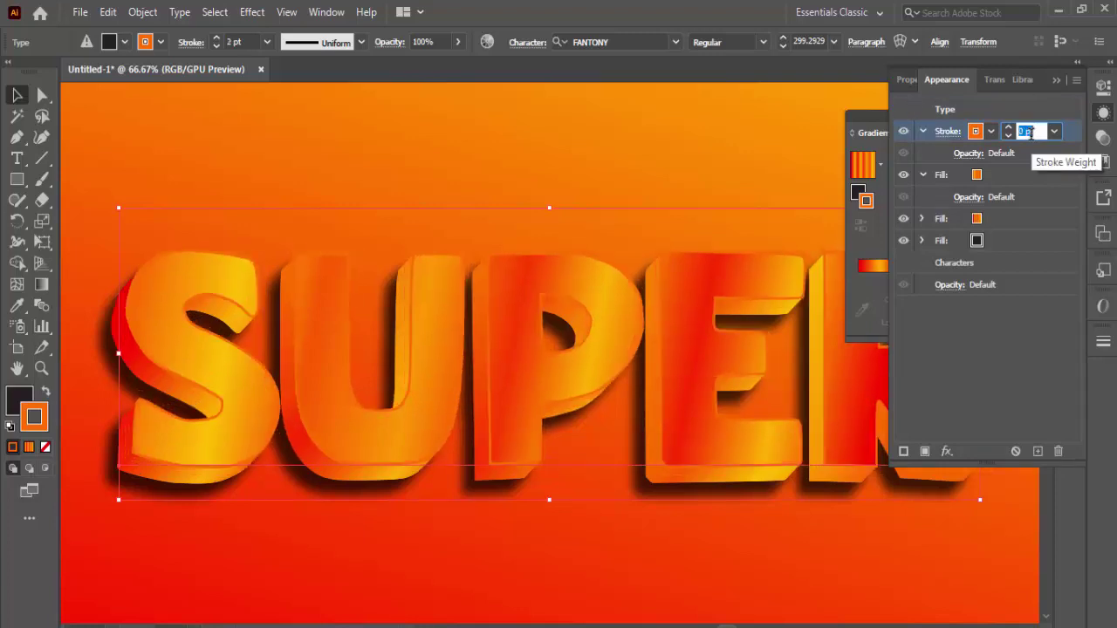
pyautogui.press('Down')
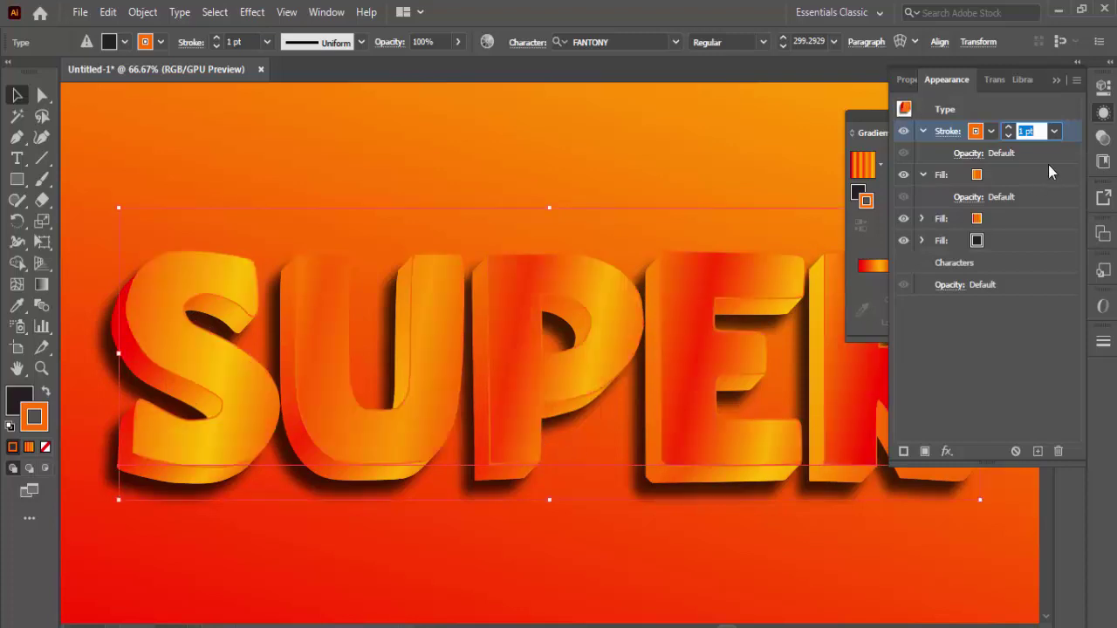
pyautogui.write('2')
pyautogui.press('Return')
pyautogui.press('Up')
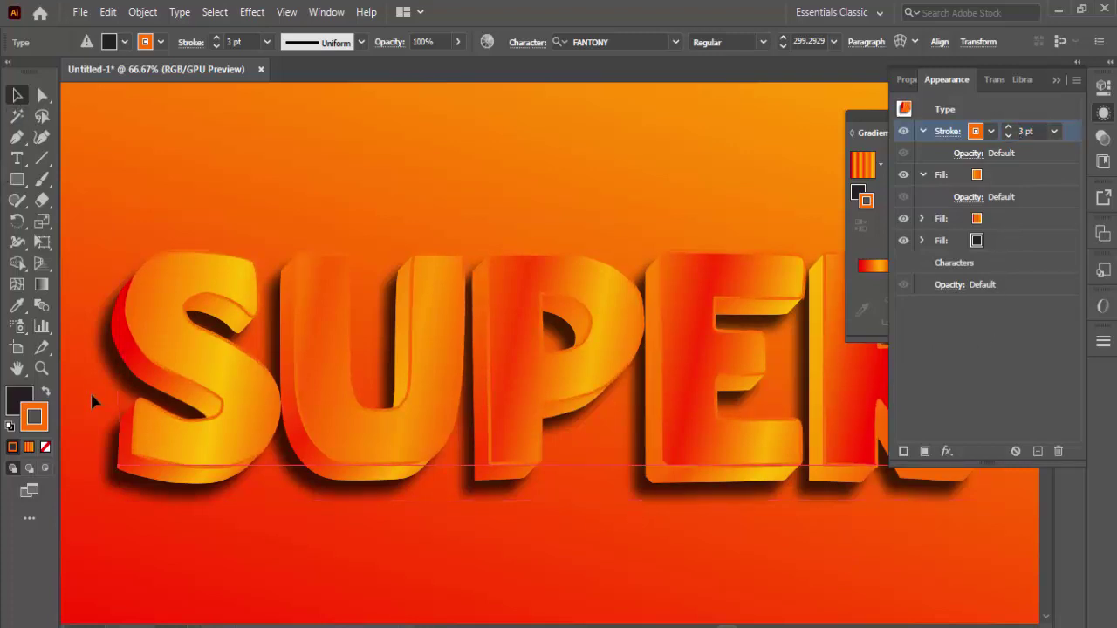
pyautogui.hotkey('ctrl', '-')
pyautogui.hotkey('ctrl', '-')
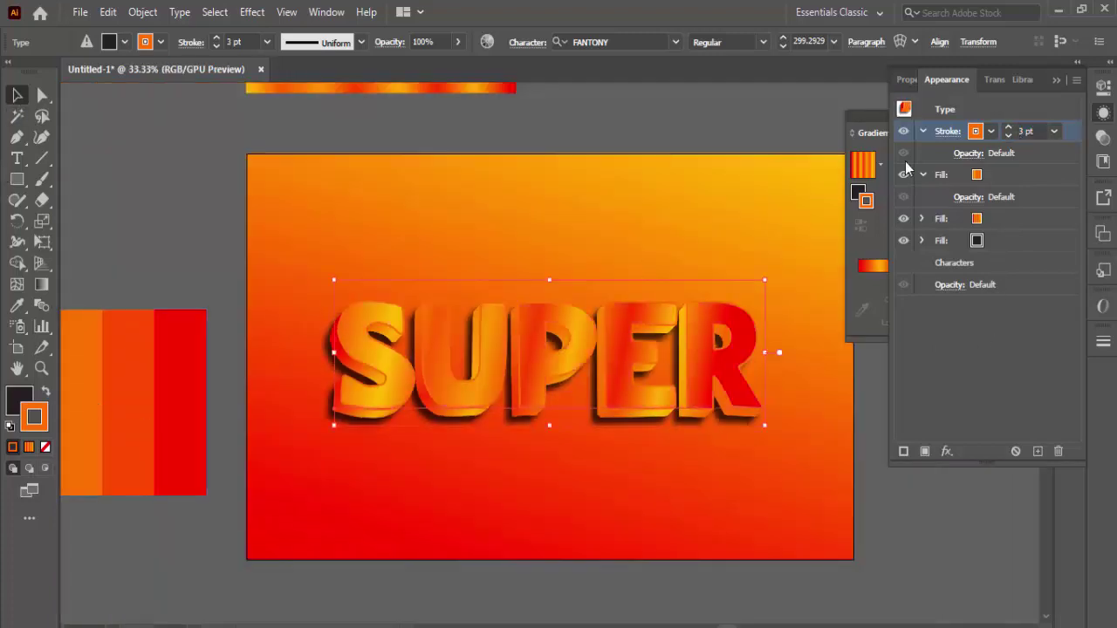
# - Colour SUPER's outline stroke yellow, sampled from the swatches
pyautogui.click(977, 131)
pyautogui.hscroll(-5, 209, 262)
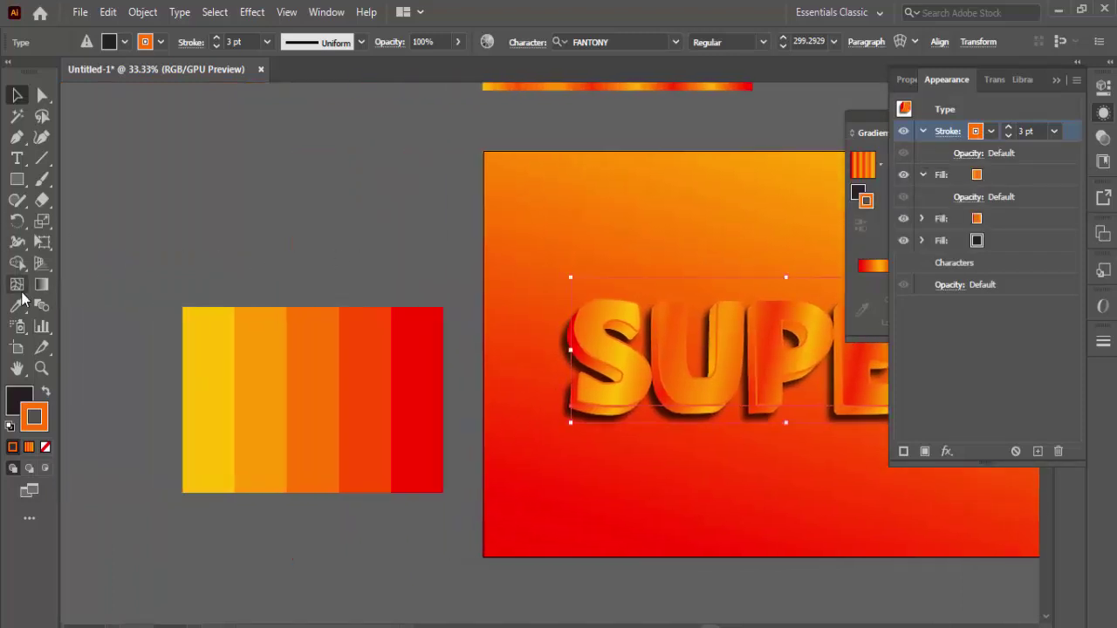
pyautogui.click(17, 305)
pyautogui.keyDown('shift'); pyautogui.click(210, 336); pyautogui.keyUp('shift')
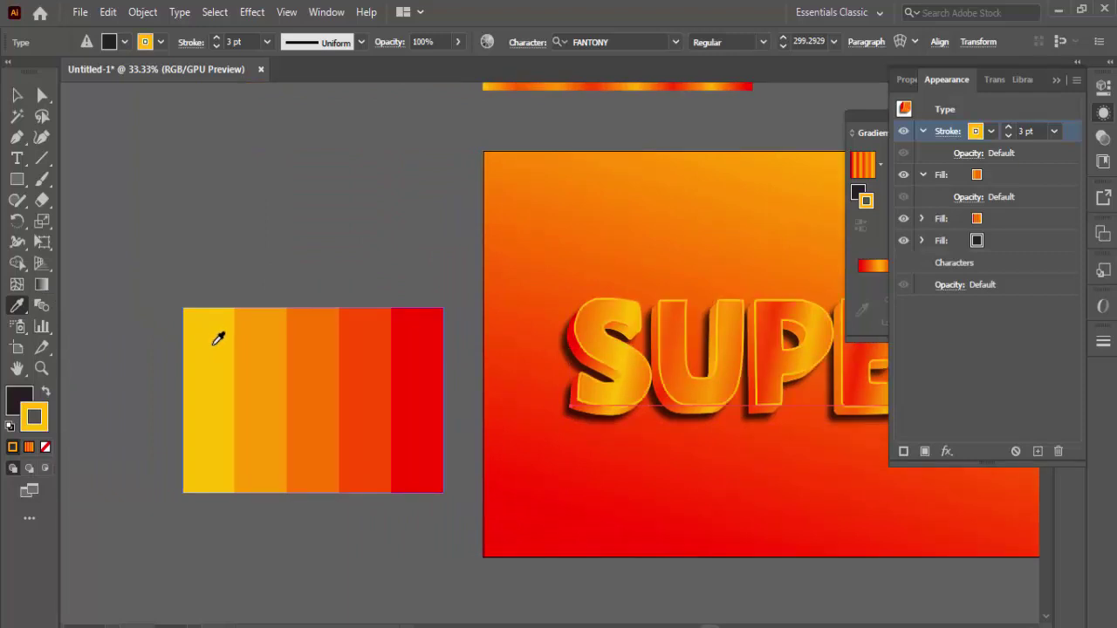
# - Adjust the yellow outline weight to 4 pt and deselect the text
pyautogui.click(1023, 130)
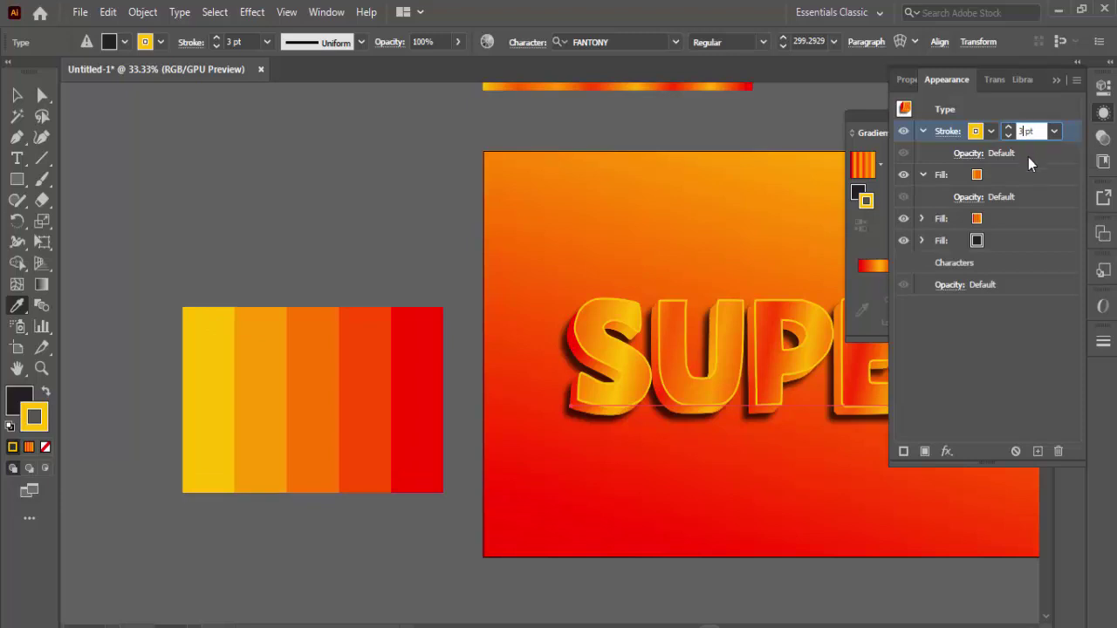
pyautogui.press('Up')
pyautogui.press('Up')
pyautogui.press('Up')
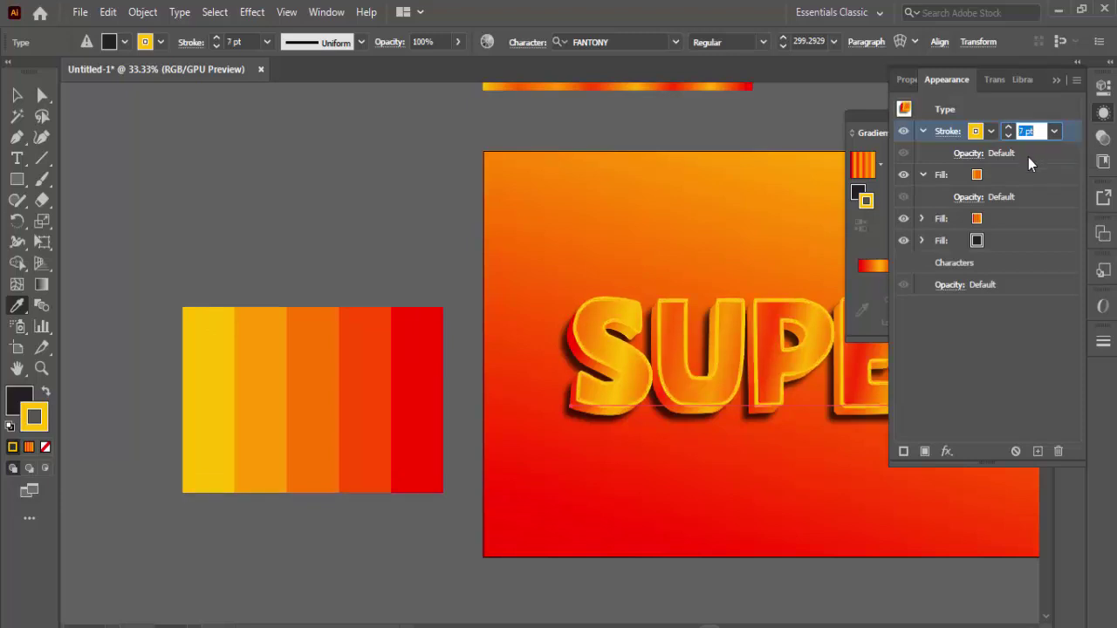
pyautogui.click(1023, 131)
pyautogui.press('Down')
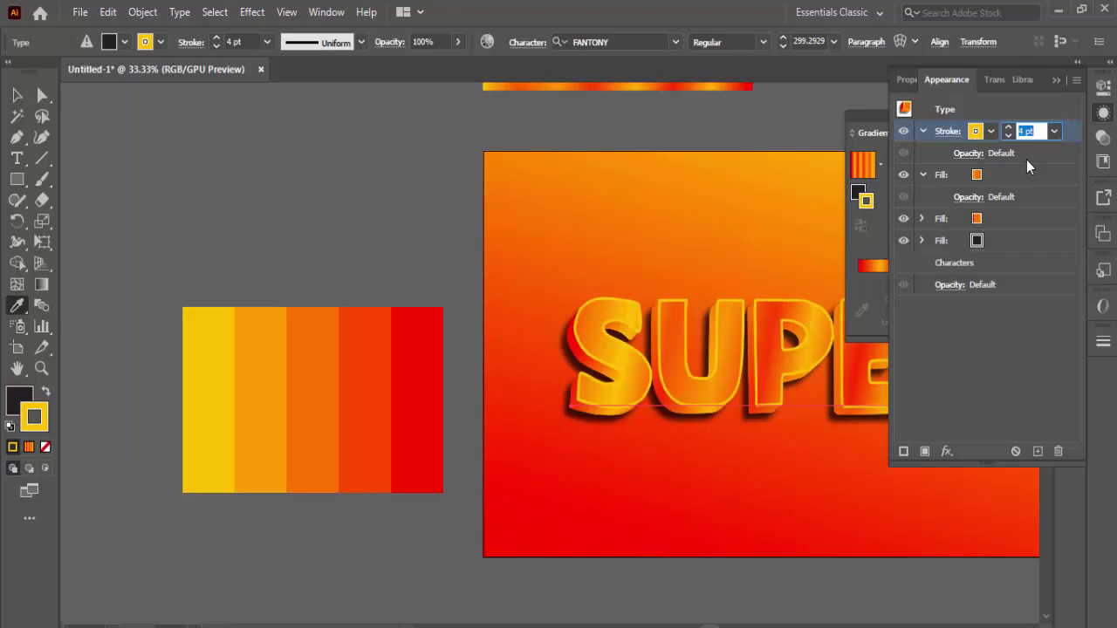
pyautogui.click(16, 94)
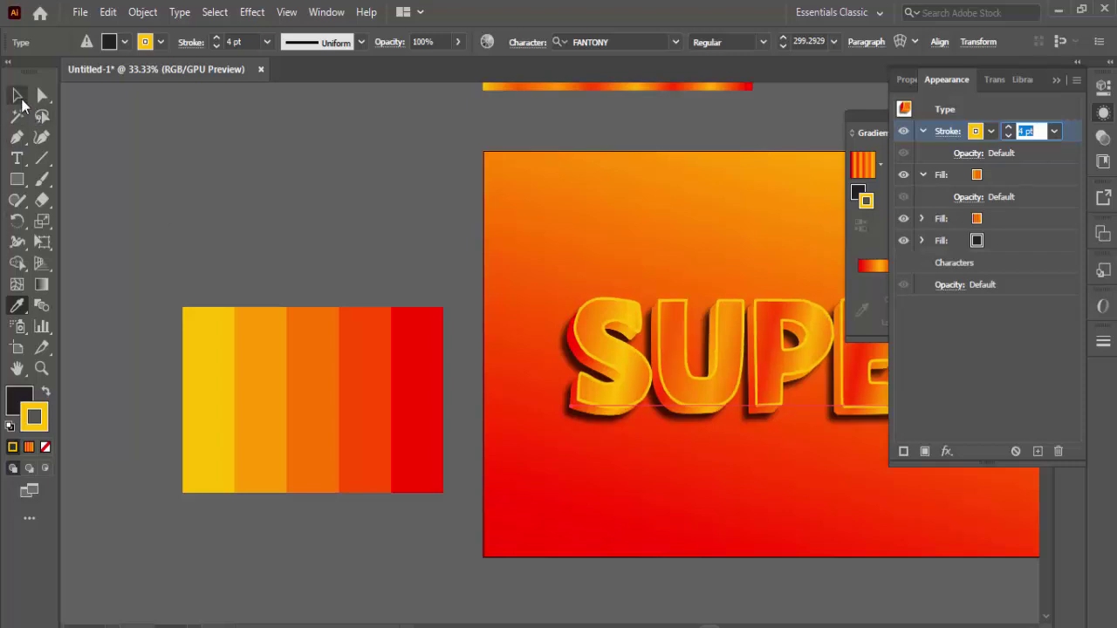
pyautogui.click(242, 218)
# - Try adding a second stroke sampled red, then undo the accidental recolouring of SUPER
pyautogui.moveTo(400, 510); pyautogui.dragTo(191, 479)
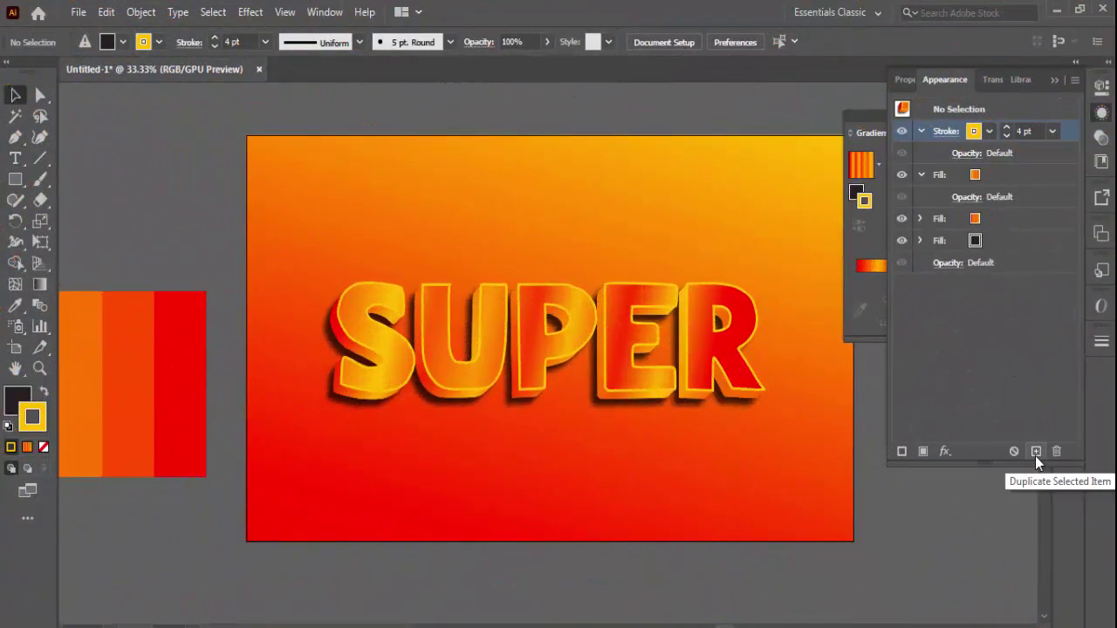
pyautogui.click(1035, 451)
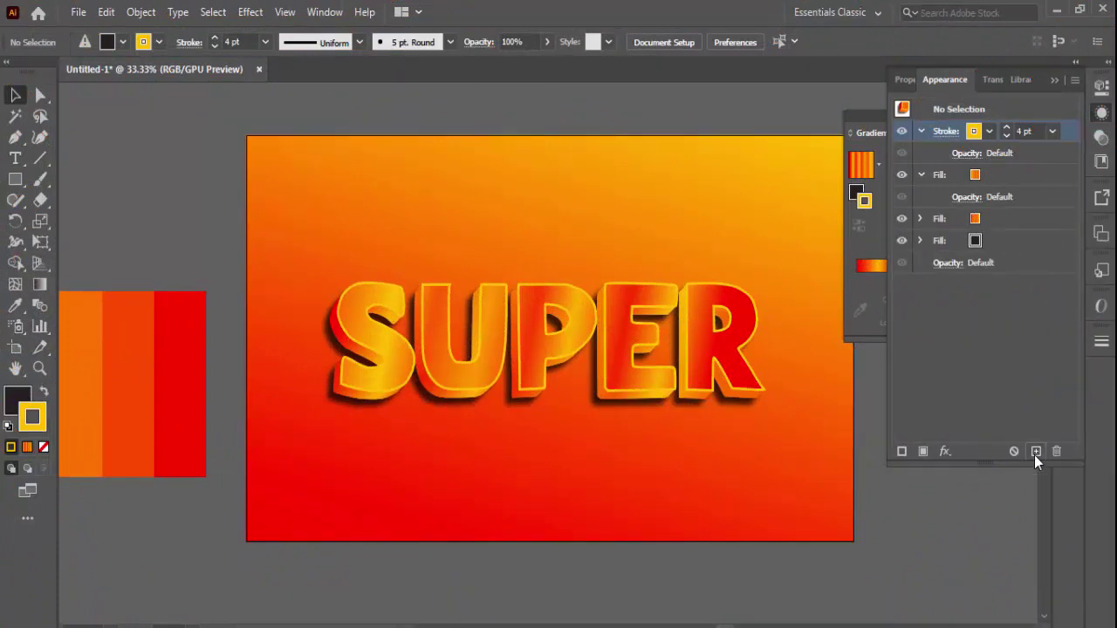
pyautogui.click(1043, 177)
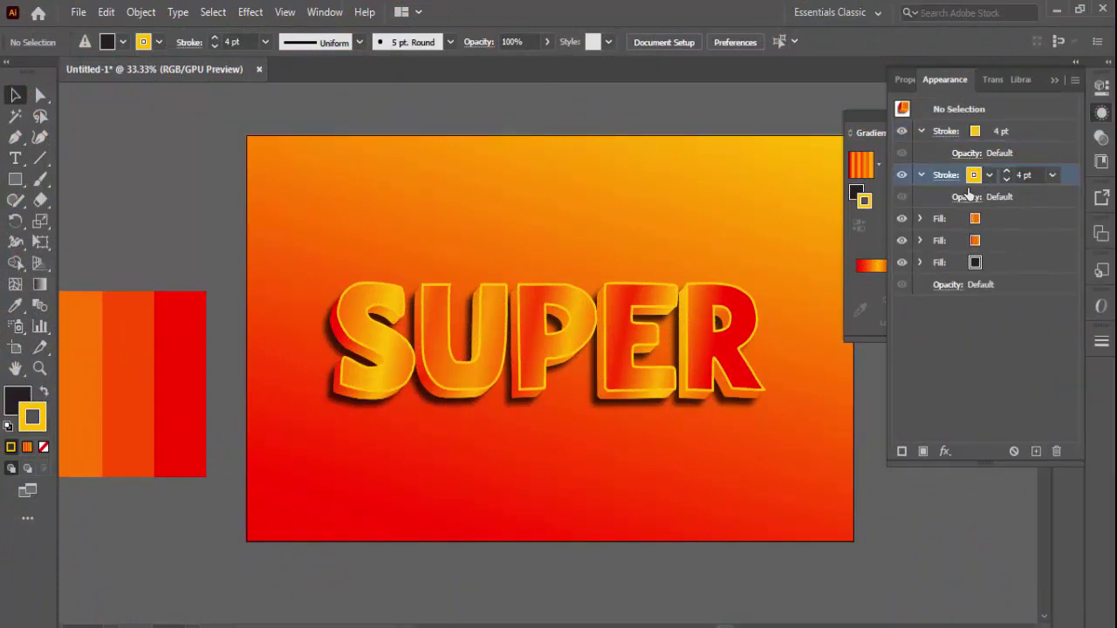
pyautogui.click(974, 177)
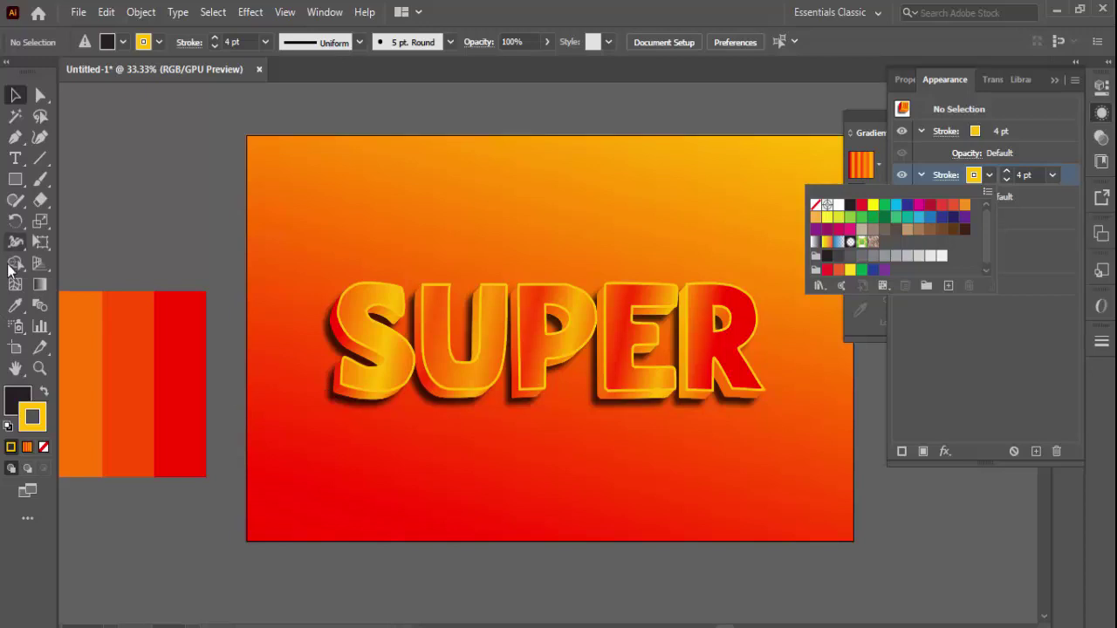
pyautogui.click(14, 307)
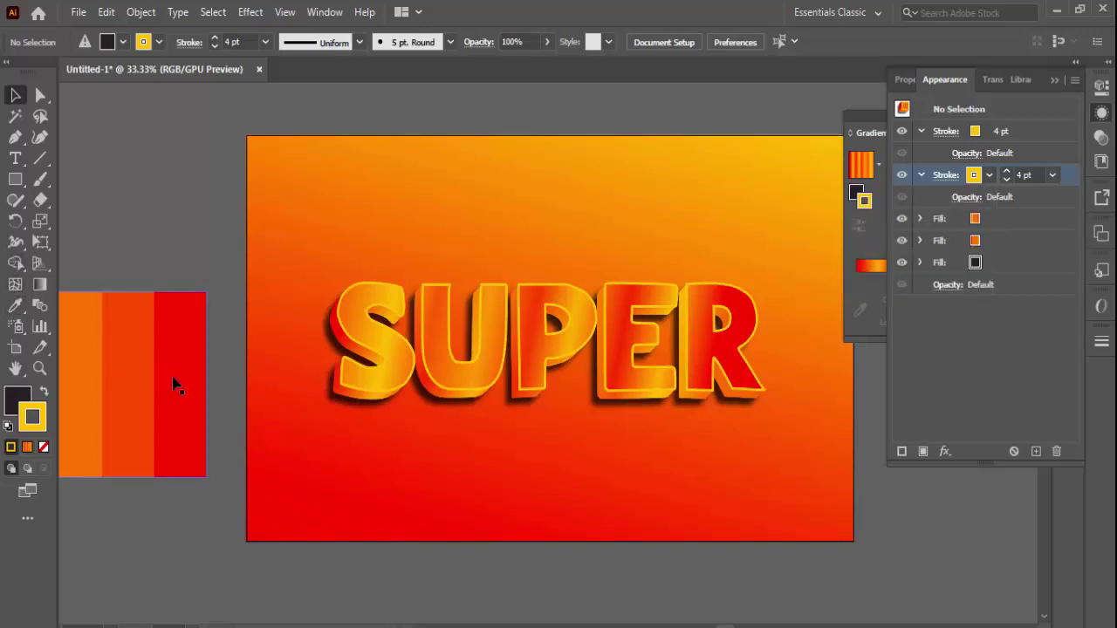
pyautogui.click(16, 307)
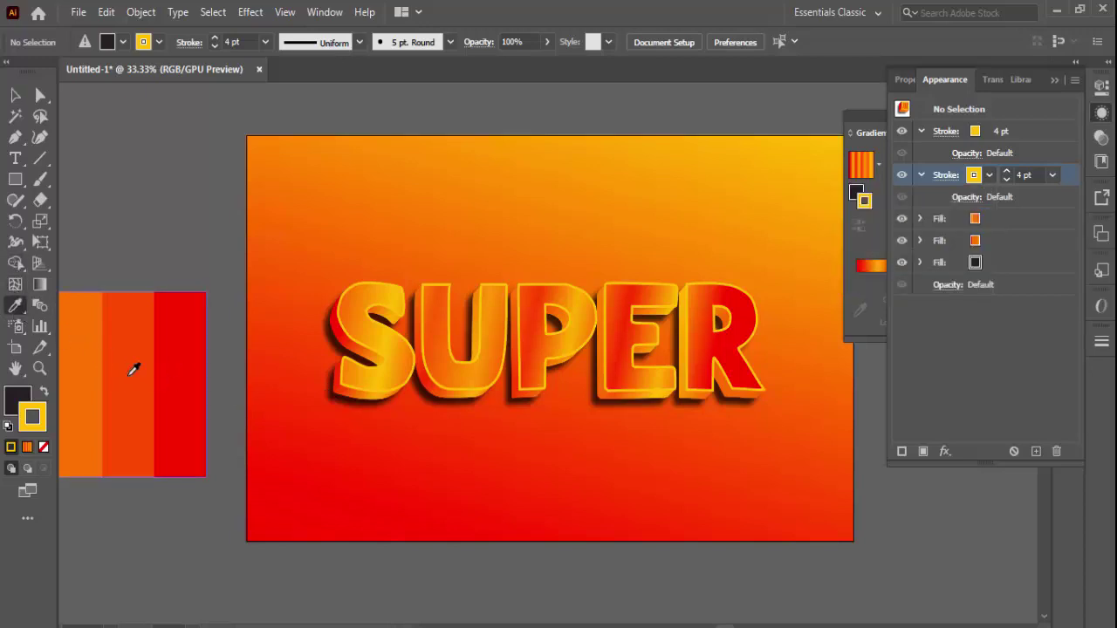
pyautogui.click(170, 364)
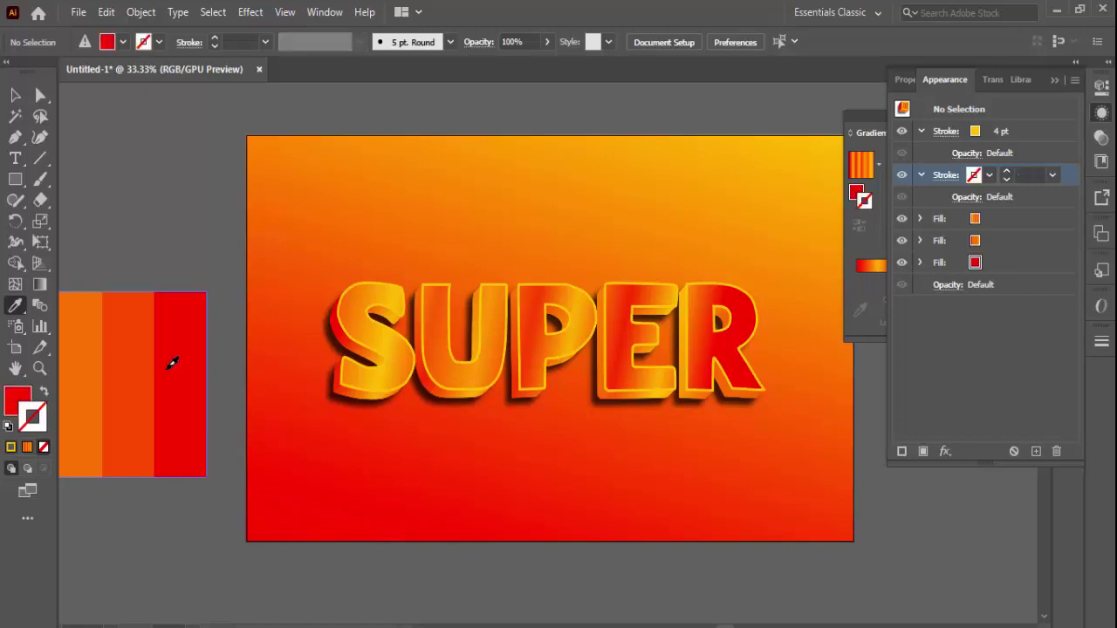
pyautogui.click(15, 94)
pyautogui.click(458, 392)
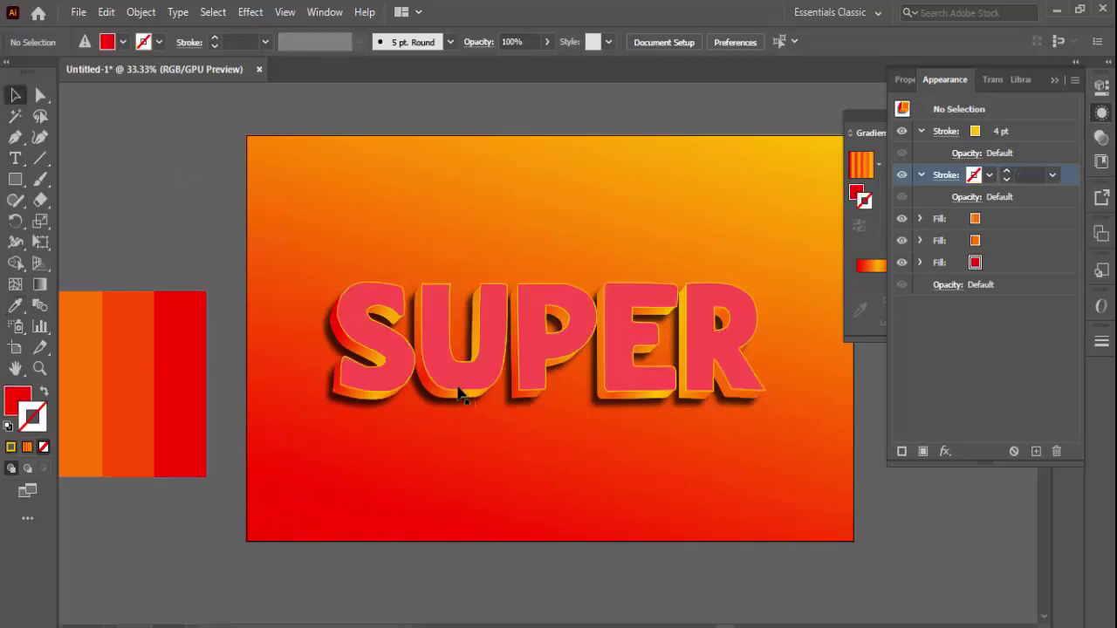
pyautogui.hotkey('ctrl', 'z')
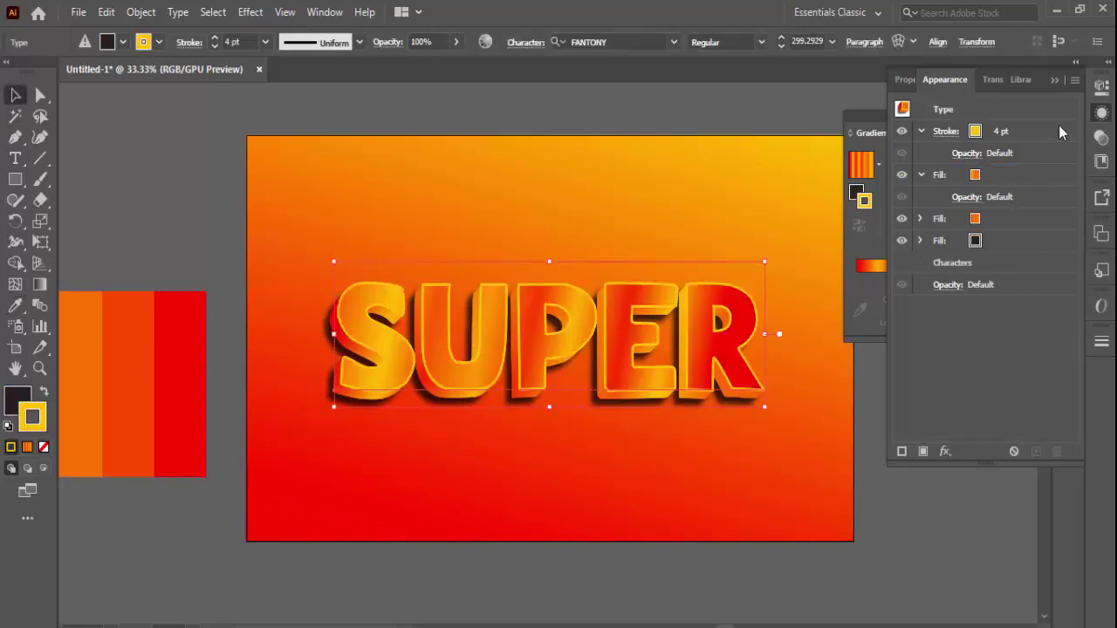
# - Duplicate the yellow stroke and recolour the lower copy orange from the swatch strip
pyautogui.click(1056, 131)
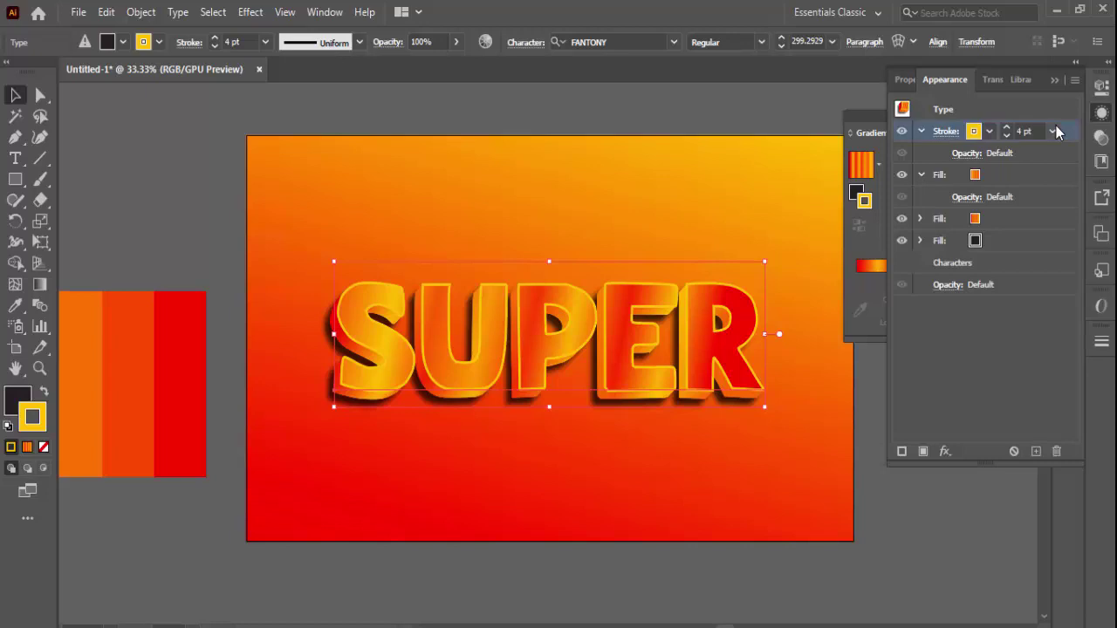
pyautogui.click(1036, 451)
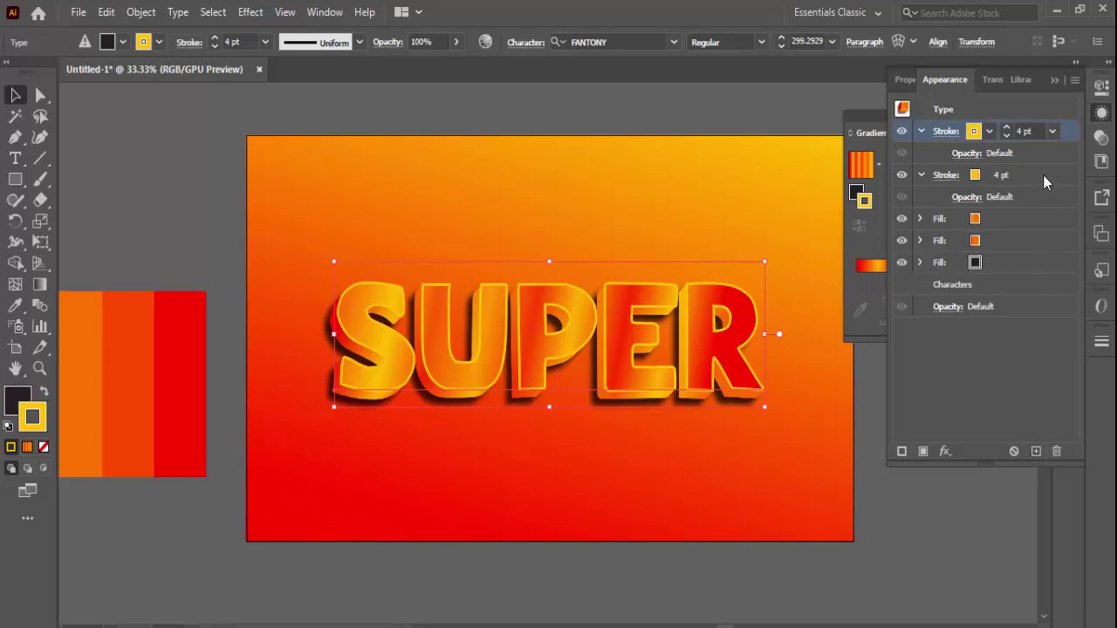
pyautogui.click(1042, 175)
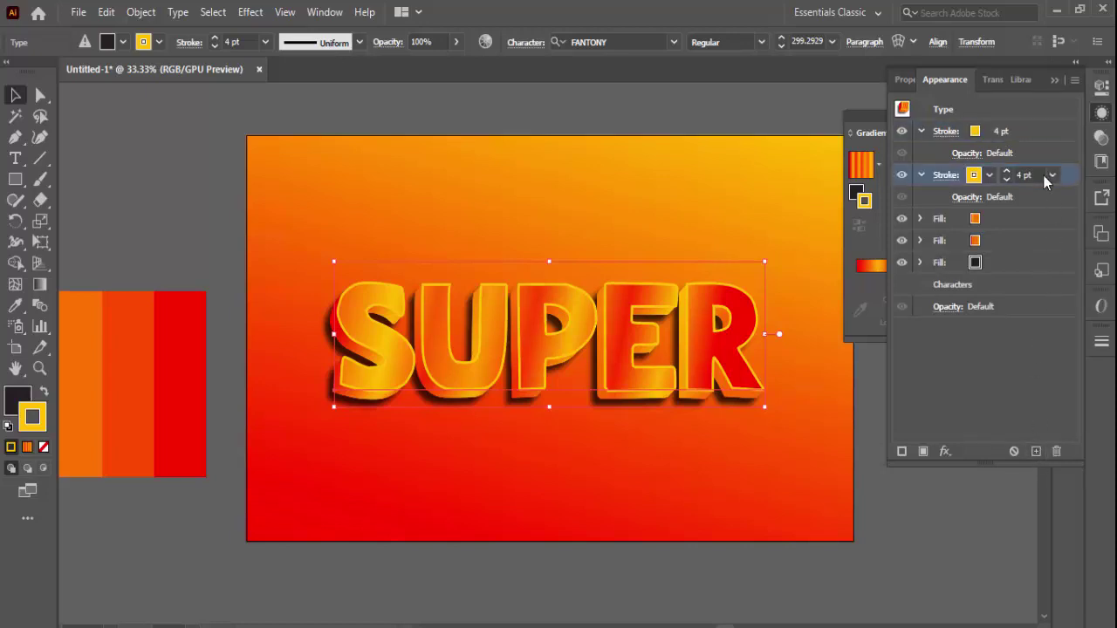
pyautogui.click(15, 306)
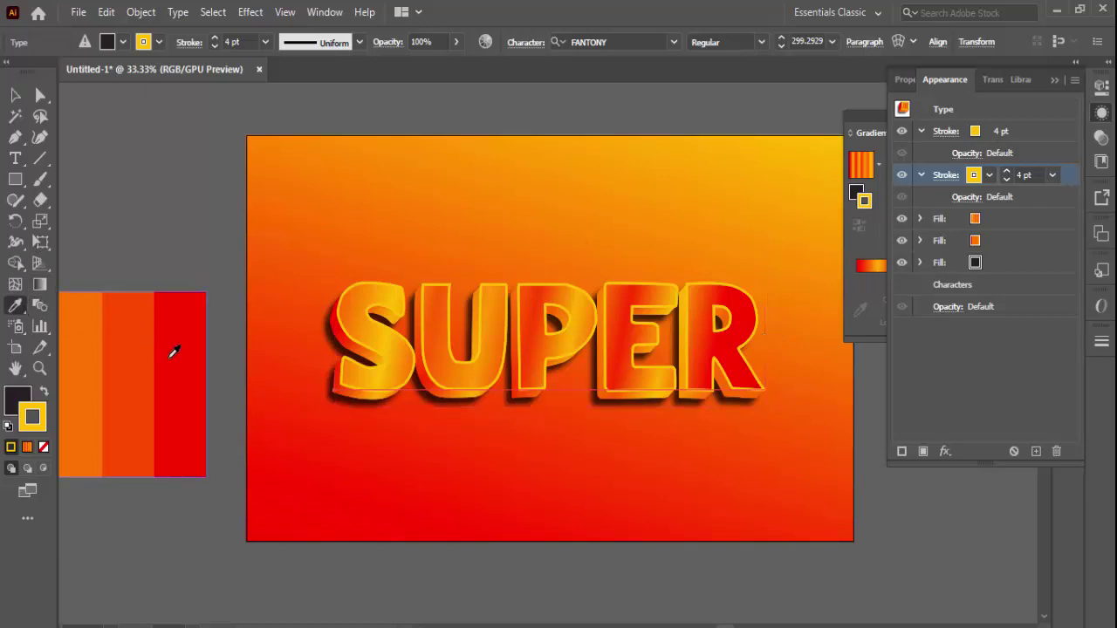
pyautogui.click(83, 352)
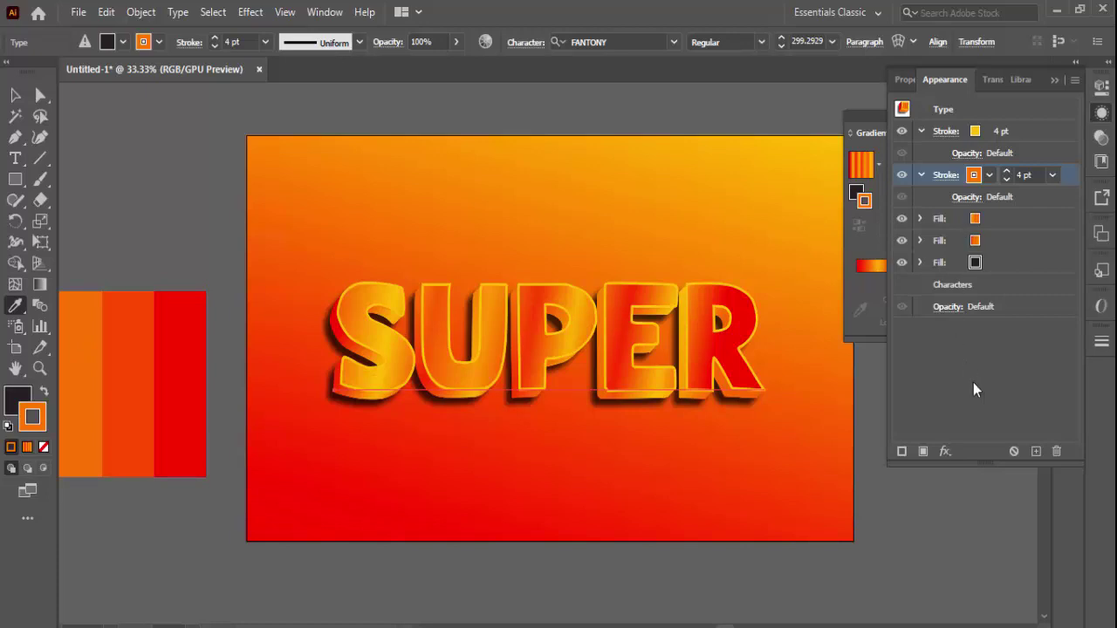
pyautogui.click(945, 452)
pyautogui.moveTo(1007, 95)
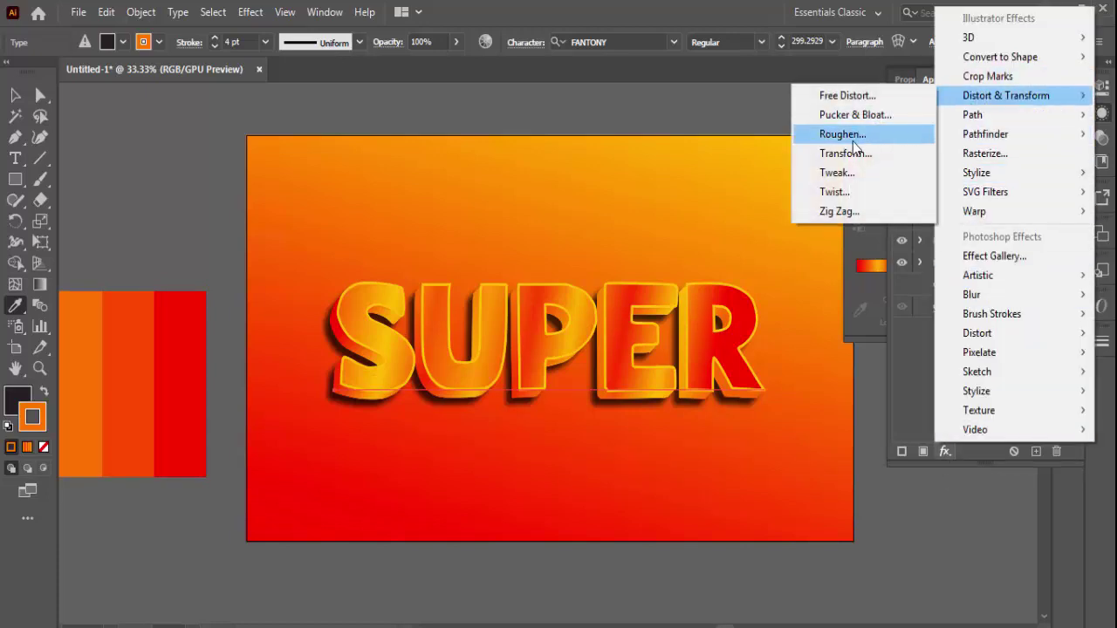
# - Add a Transform effect to the orange stroke moving it 0.2 px horizontally and vertically
pyautogui.click(846, 154)
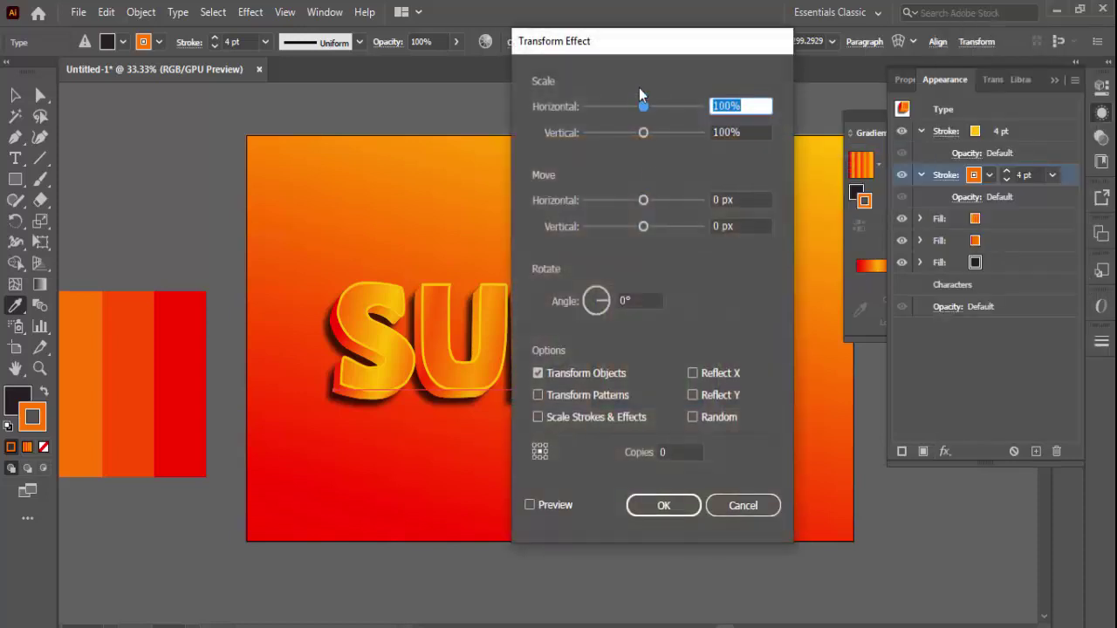
pyautogui.moveTo(634, 47); pyautogui.dragTo(914, 38)
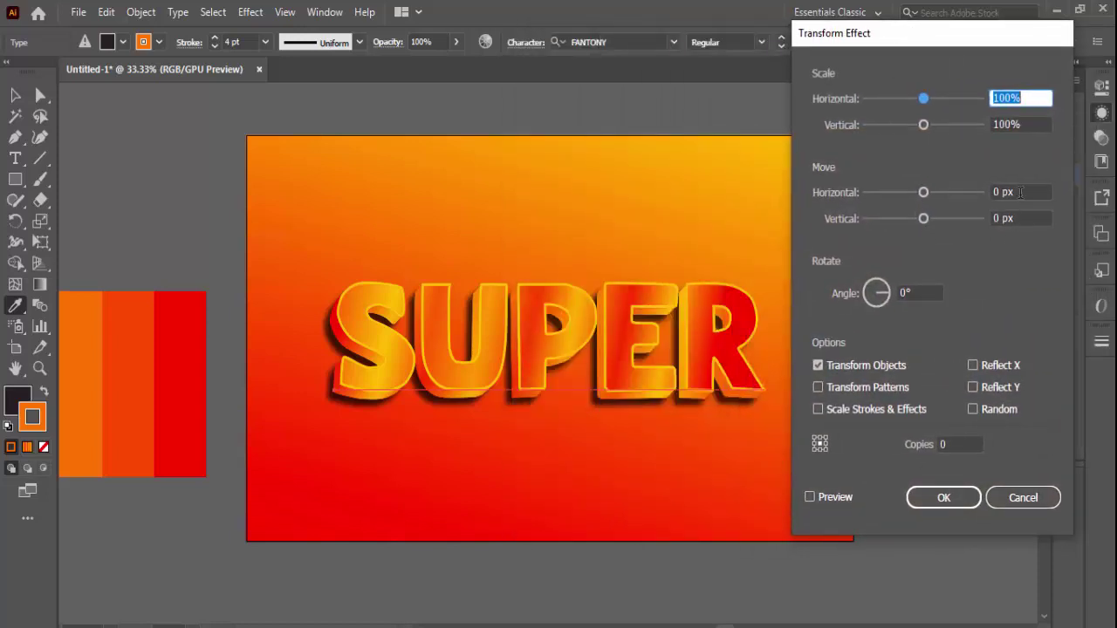
pyautogui.click(1013, 192)
pyautogui.write('0')
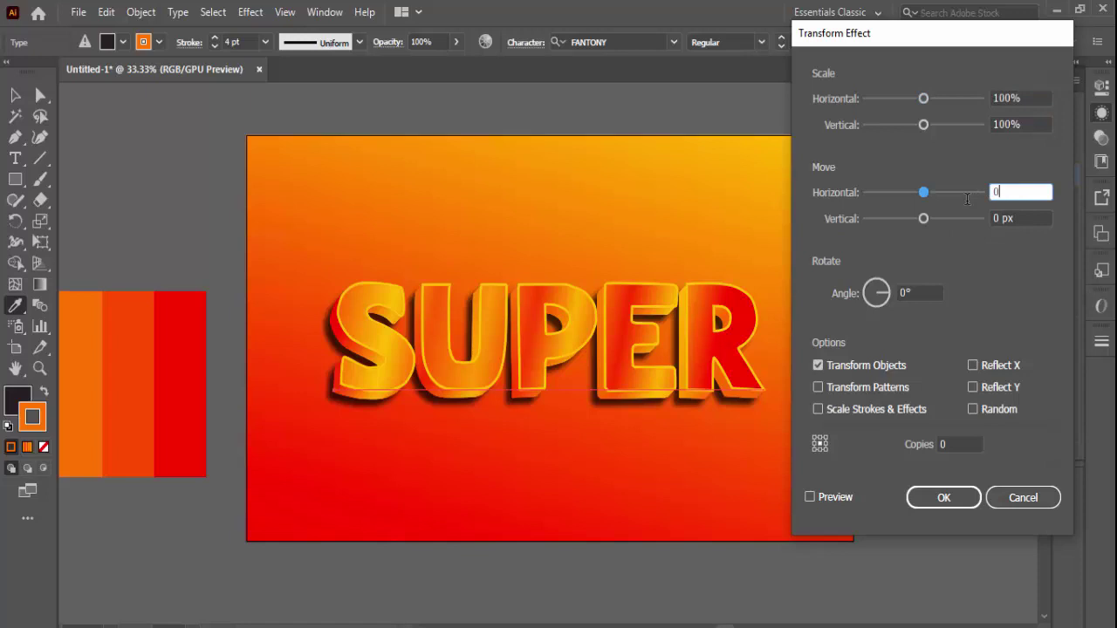
pyautogui.write('.2')
pyautogui.press('Tab')
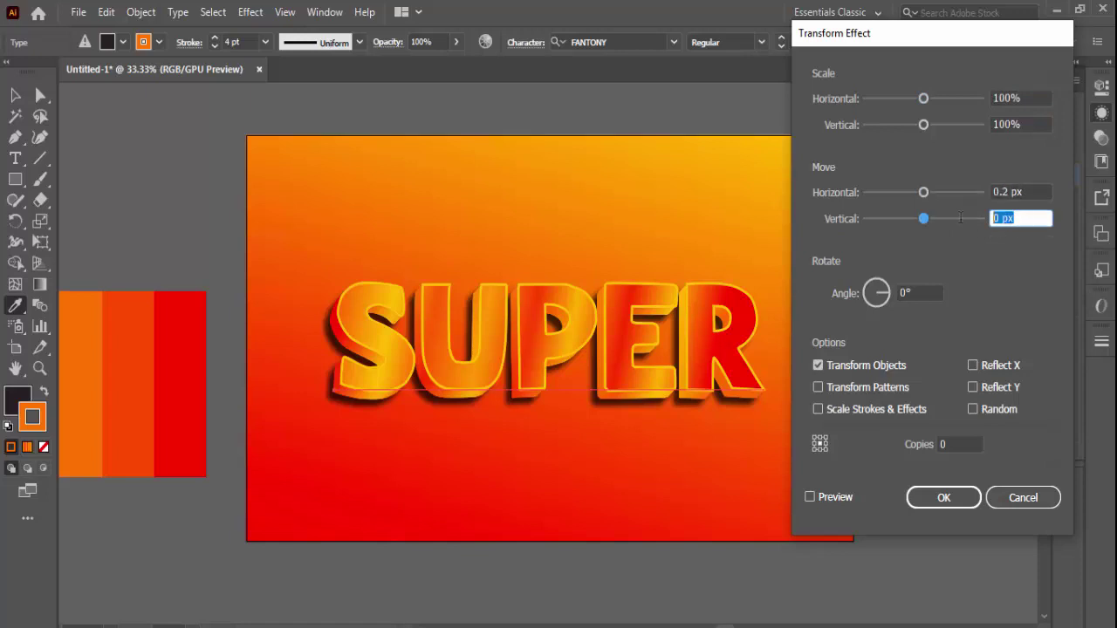
pyautogui.write('0.2')
pyautogui.click(812, 499)
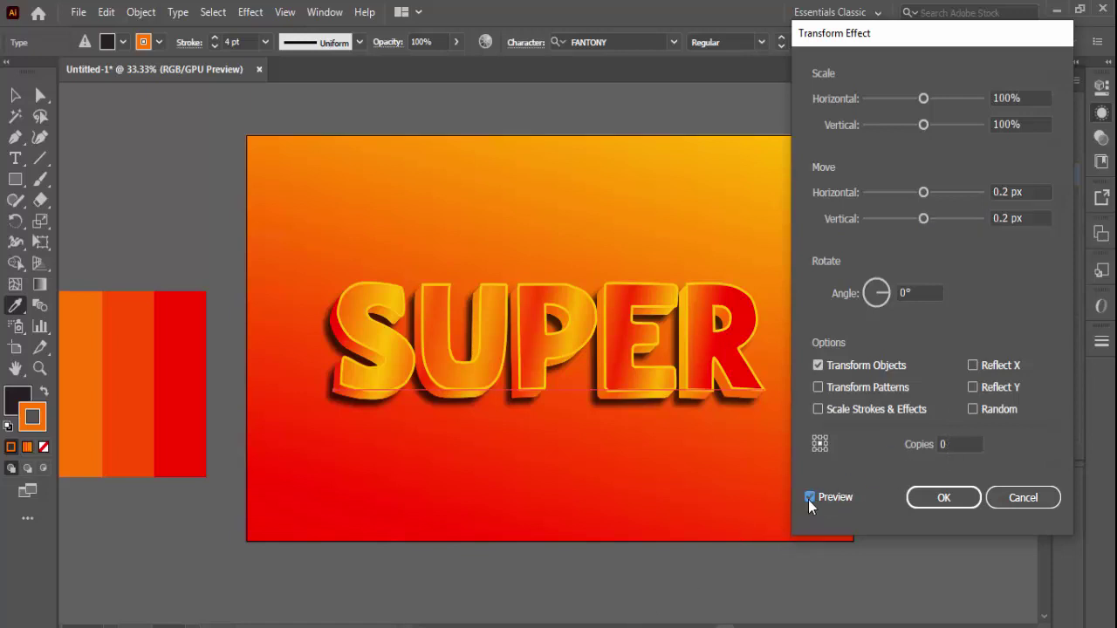
# - Raise the Transform copies to about 42 and confirm the effect
pyautogui.click(948, 445)
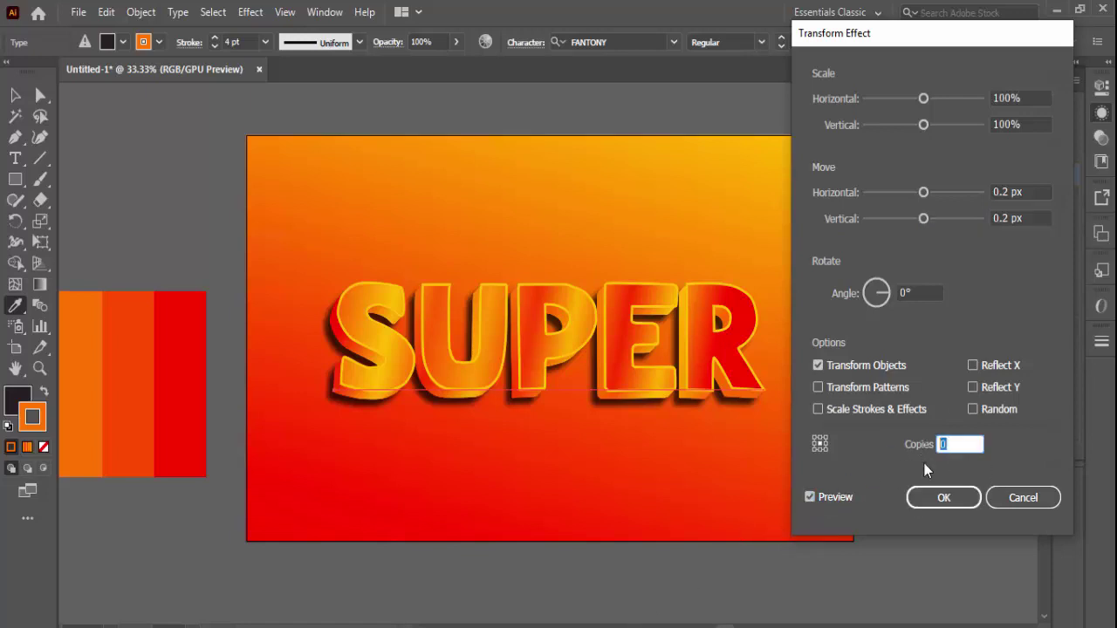
pyautogui.write('22')
pyautogui.doubleClick(960, 446)
pyautogui.press('Up')
pyautogui.press('Up')
pyautogui.press('Up')
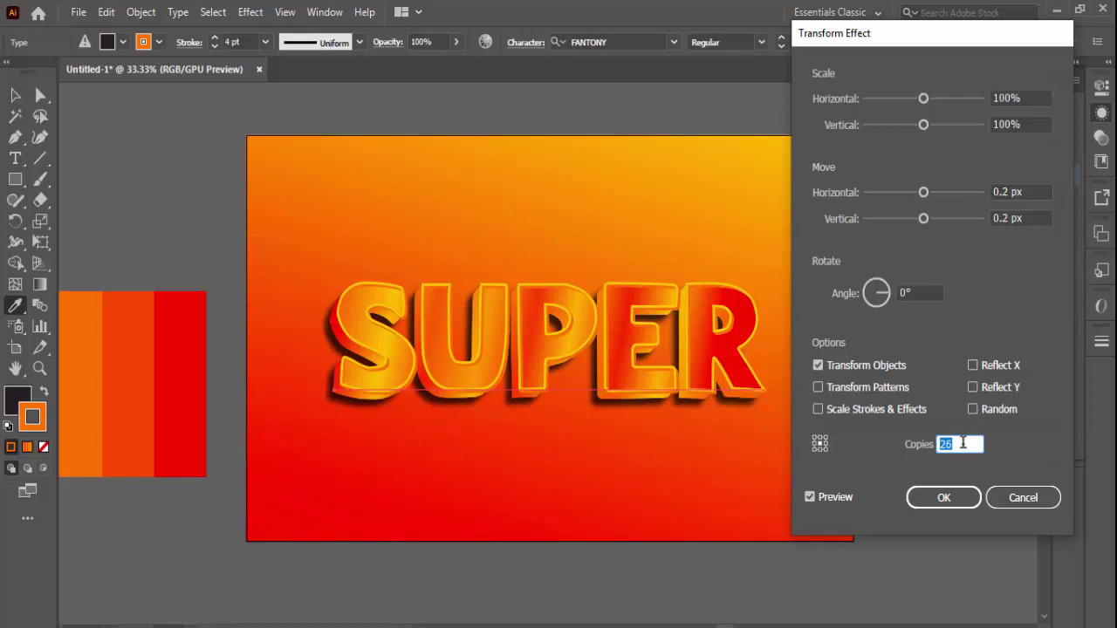
pyautogui.press('Up')
pyautogui.press('Up')
pyautogui.press('Up')
pyautogui.press('Up')
pyautogui.press('Up')
pyautogui.press('Up')
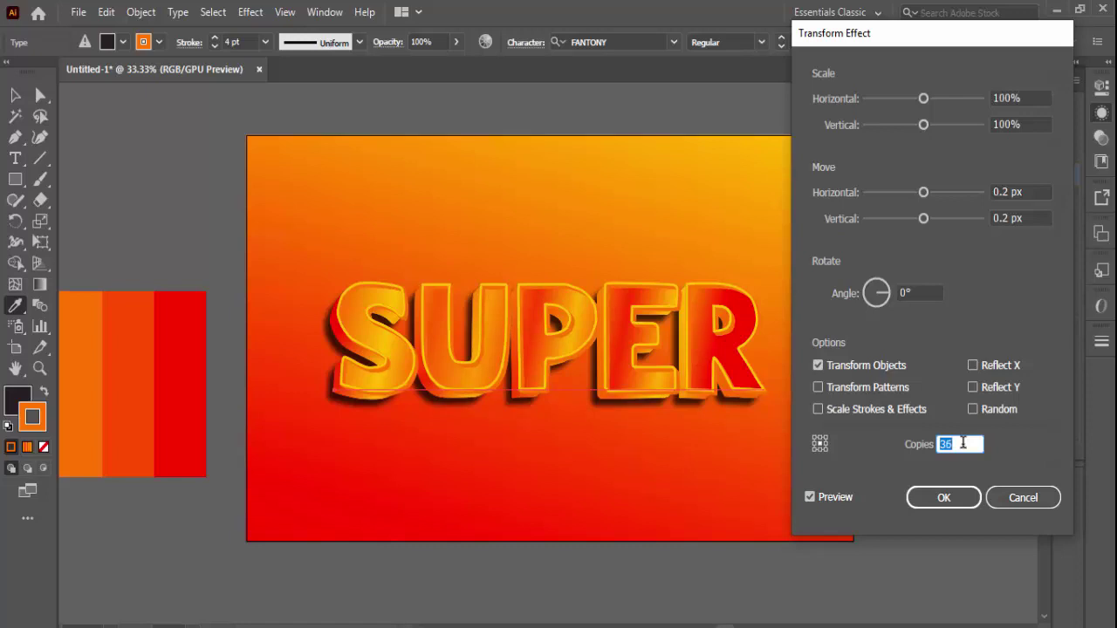
pyautogui.press('Up')
pyautogui.press('Up')
pyautogui.press('Up')
pyautogui.press('Up')
pyautogui.press('Up')
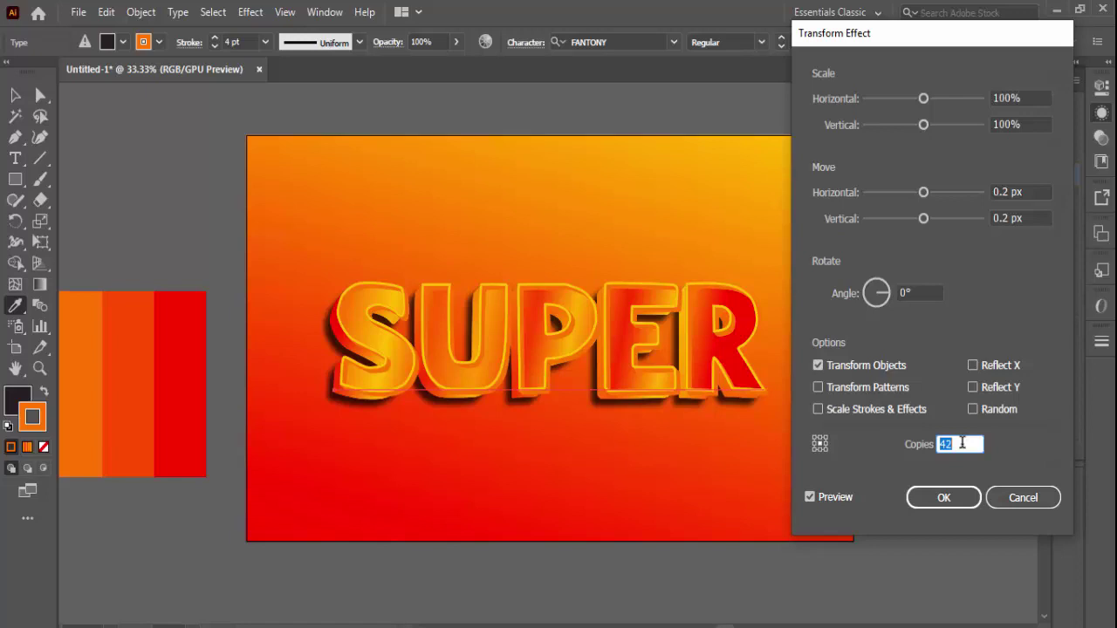
pyautogui.click(944, 500)
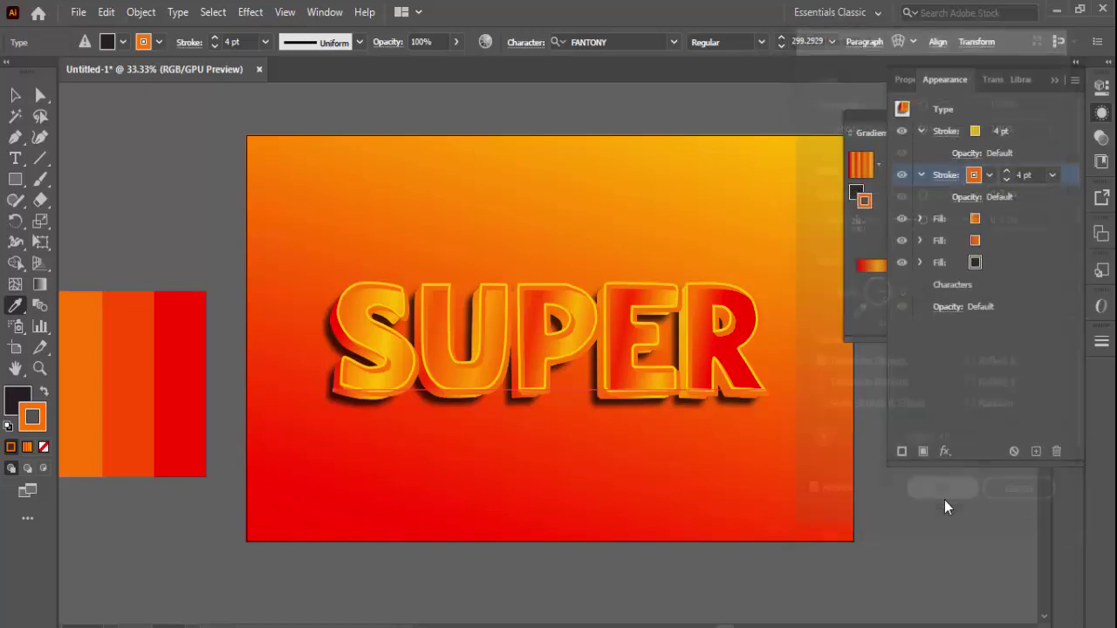
# - Recolour the extrusion stroke to brown B24D02 in the Color Picker
pyautogui.click(974, 176)
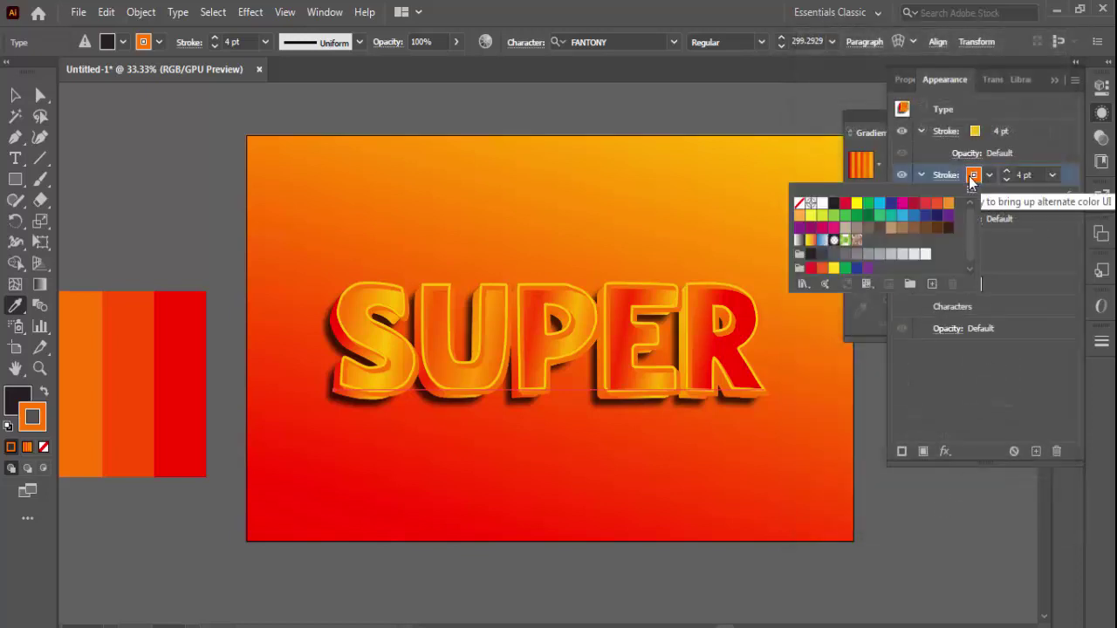
pyautogui.click(696, 376)
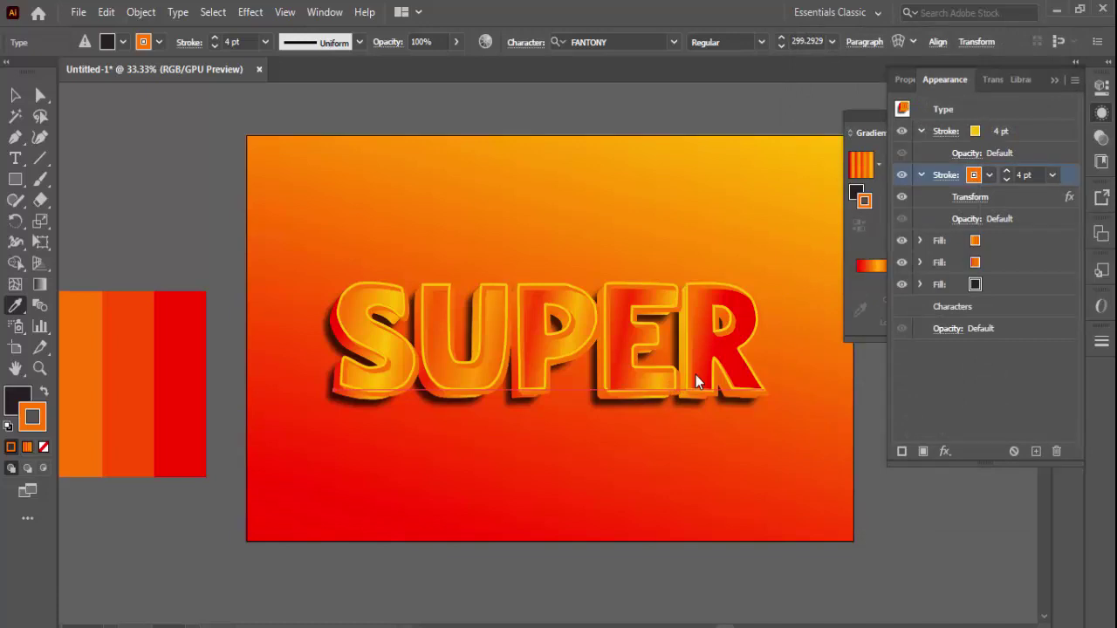
pyautogui.click(15, 94)
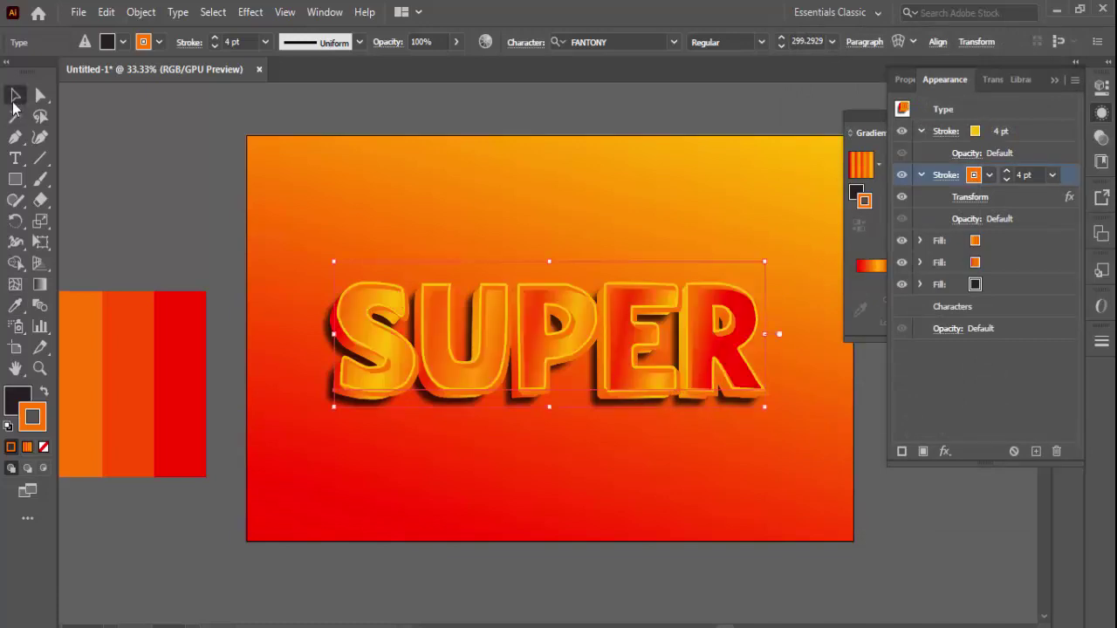
pyautogui.click(972, 175)
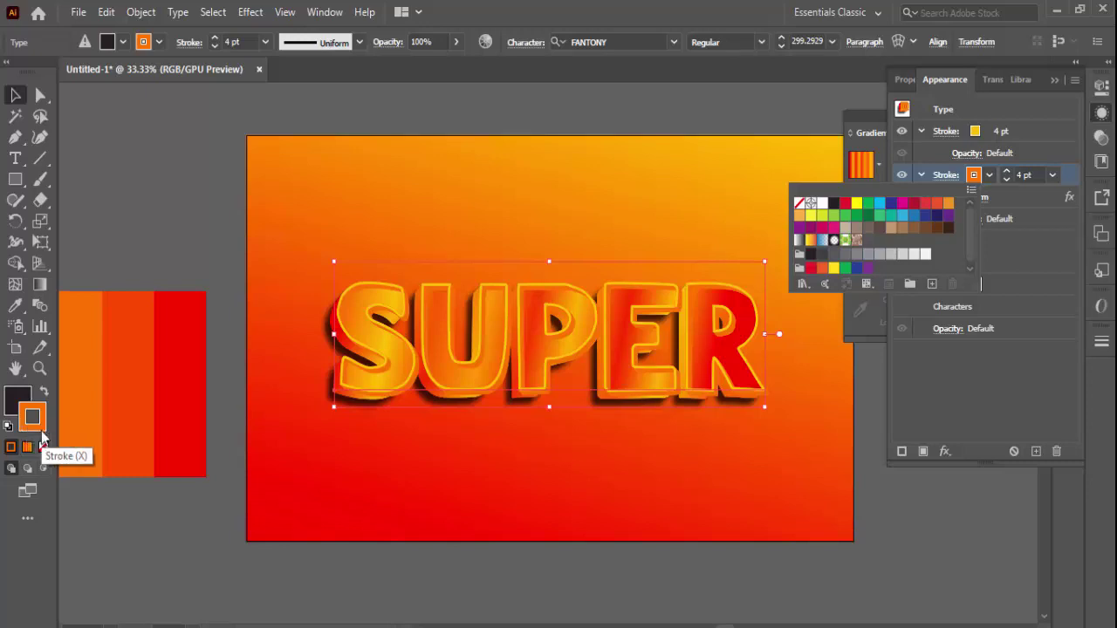
pyautogui.click(40, 434)
pyautogui.doubleClick(40, 433)
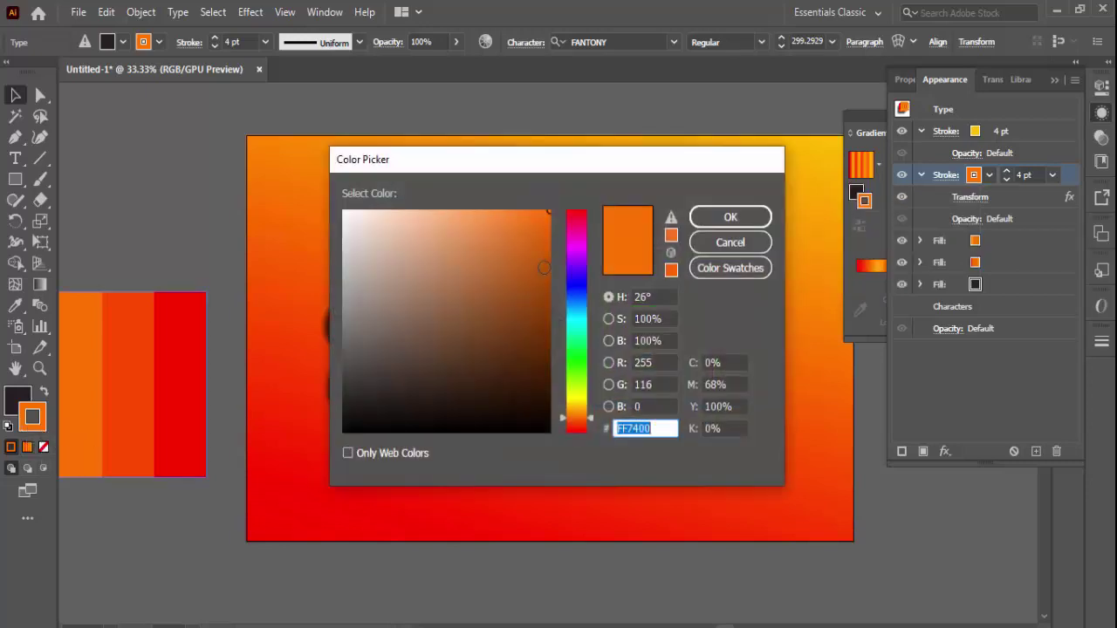
pyautogui.write('B24D02')
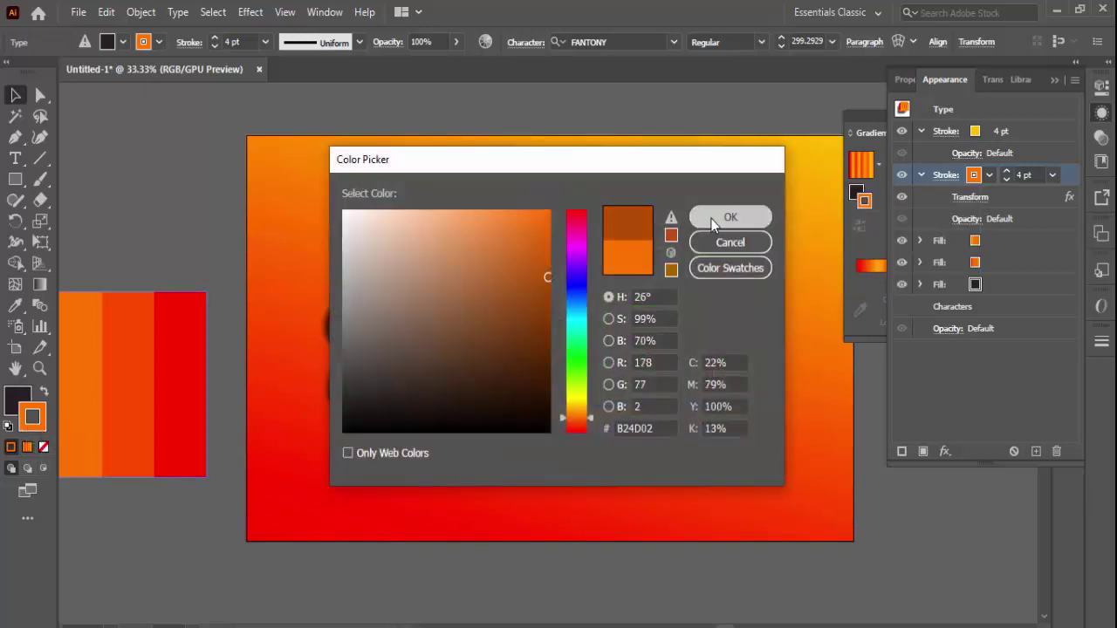
pyautogui.click(714, 220)
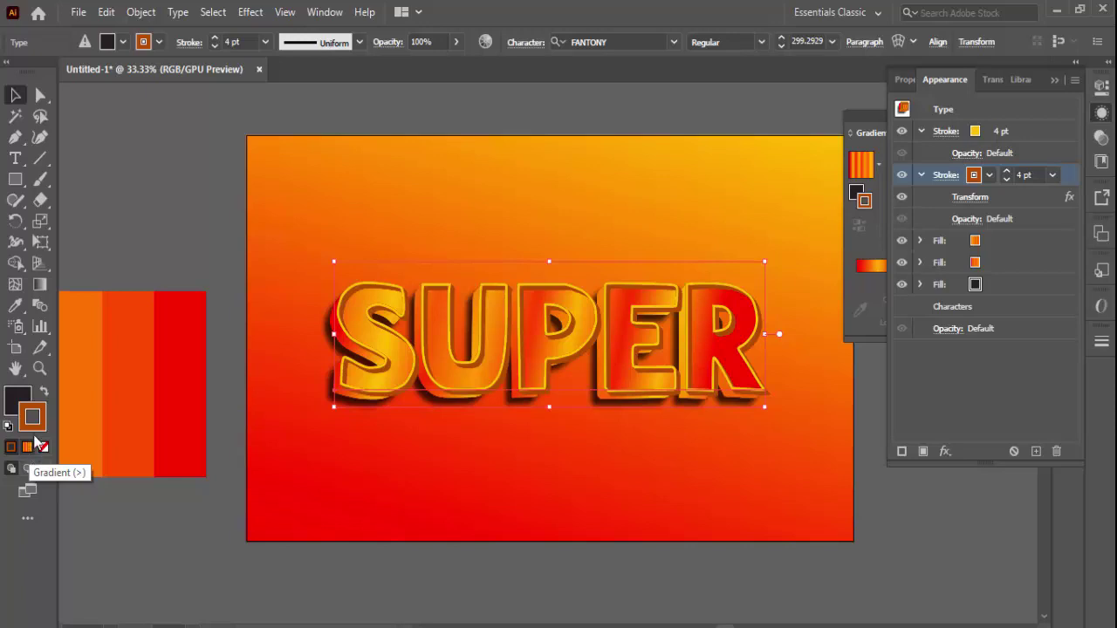
# - Darken the extrusion stroke further to brown 8E3E07
pyautogui.doubleClick(41, 432)
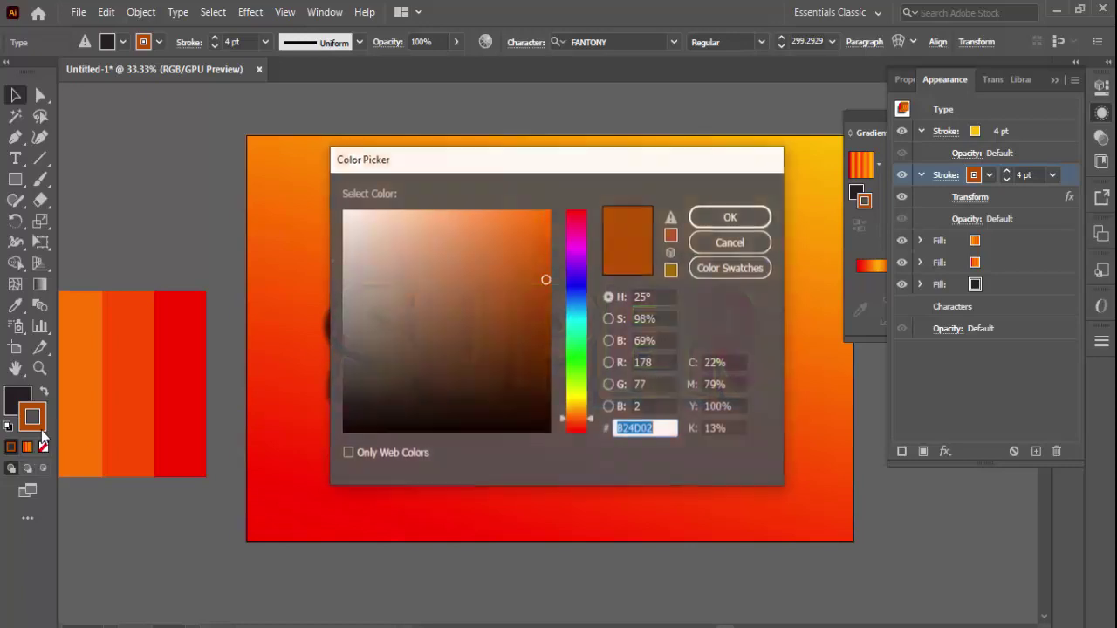
pyautogui.click(540, 309)
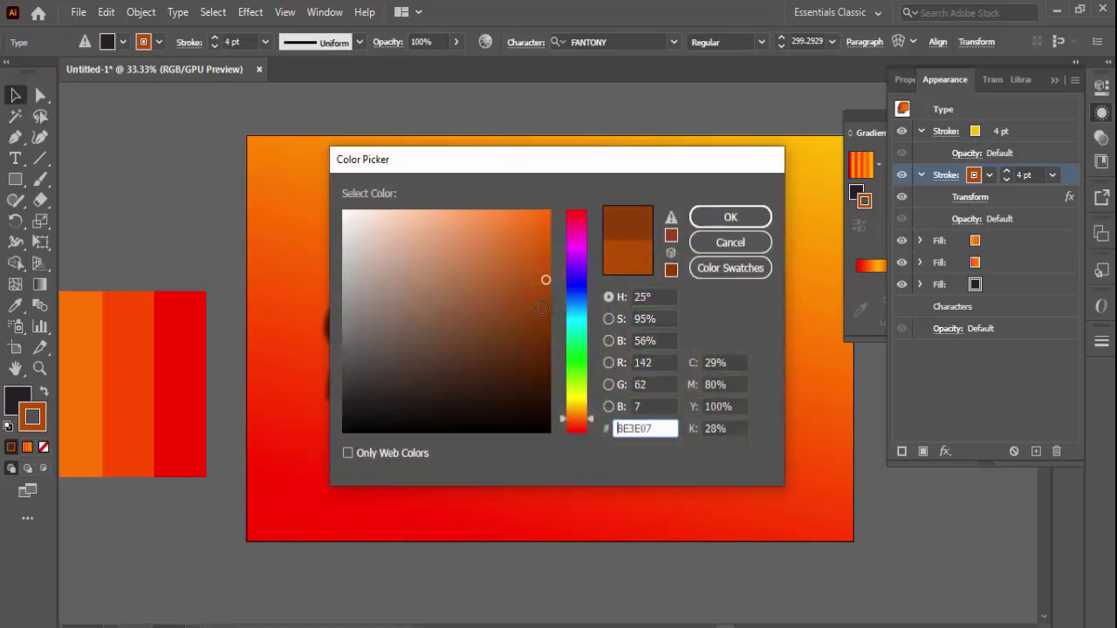
pyautogui.click(711, 213)
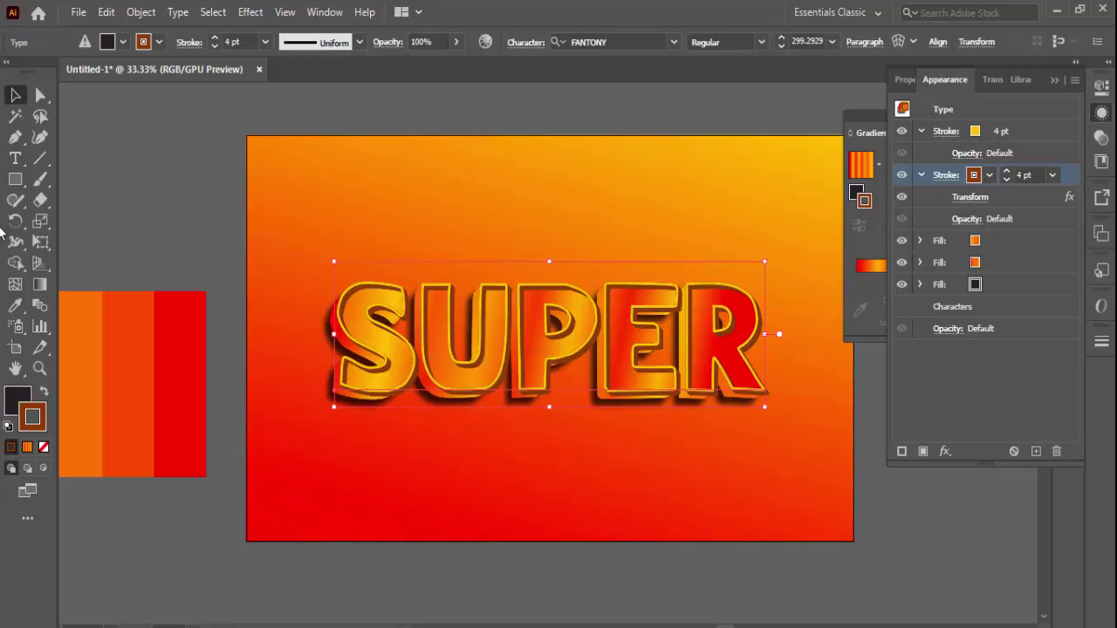
pyautogui.hotkey('ctrl', '+')
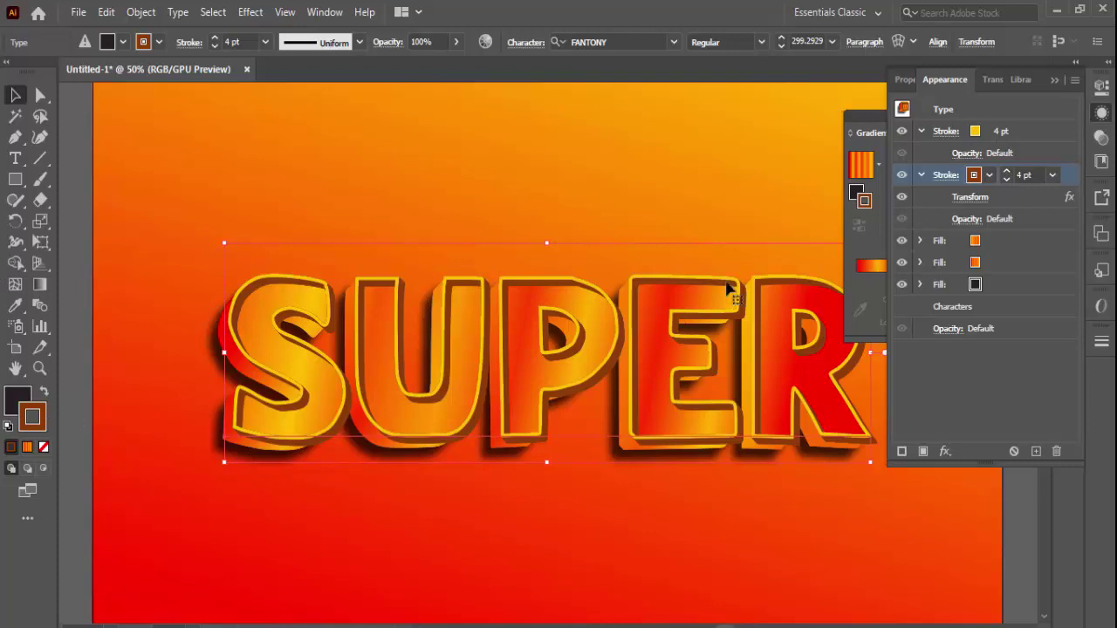
# - Colour SUPER's outer outline with an orange-red sampled from the swatch strip
pyautogui.click(1045, 135)
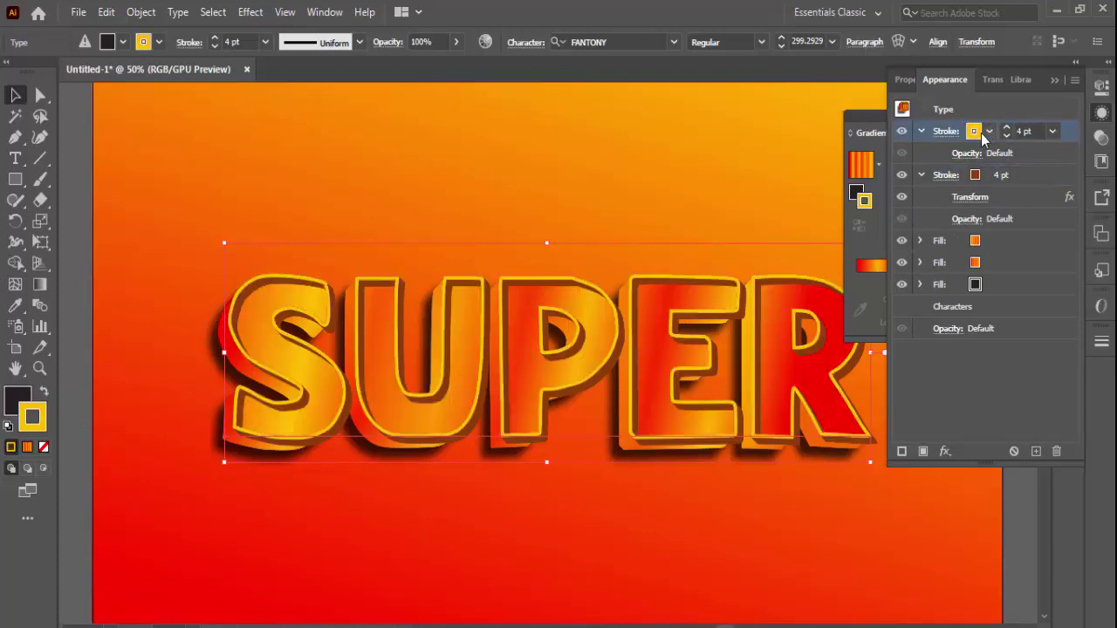
pyautogui.click(974, 130)
pyautogui.click(14, 304)
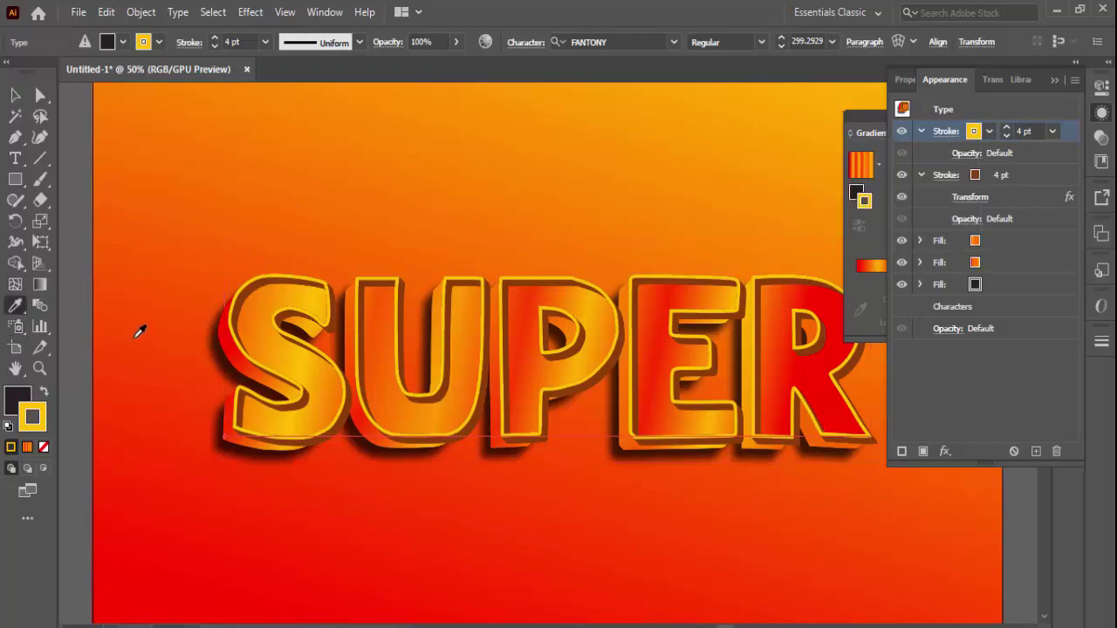
pyautogui.keyDown('shift'); pyautogui.click(135, 336); pyautogui.keyUp('shift')
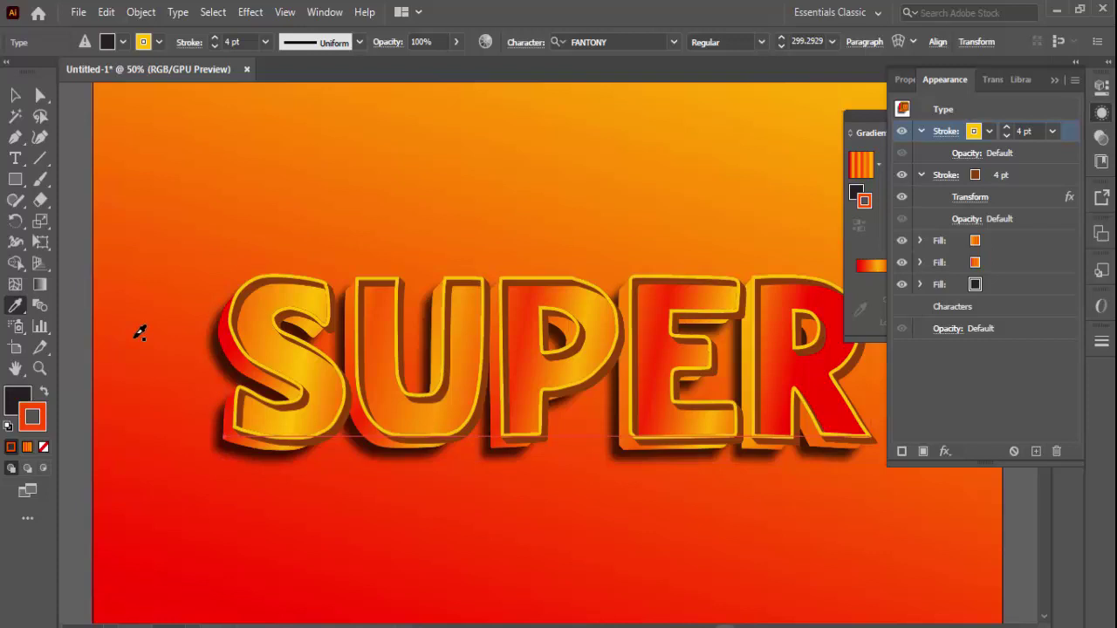
pyautogui.keyDown('shift'); pyautogui.click(136, 337); pyautogui.keyUp('shift')
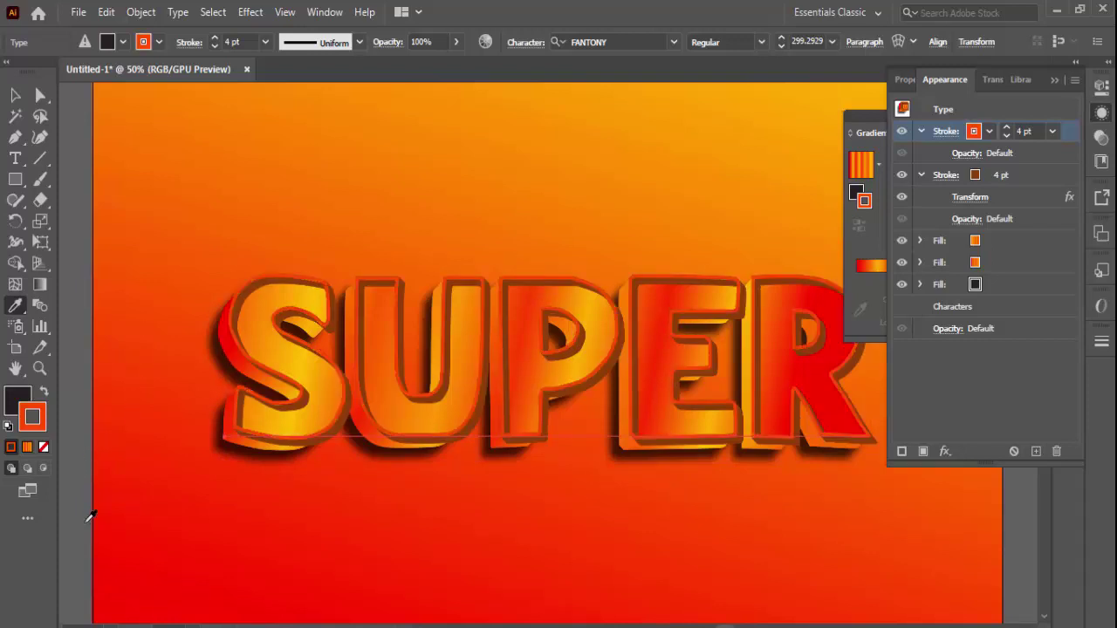
pyautogui.press('ctrl')
pyautogui.hotkey('ctrl', '-')
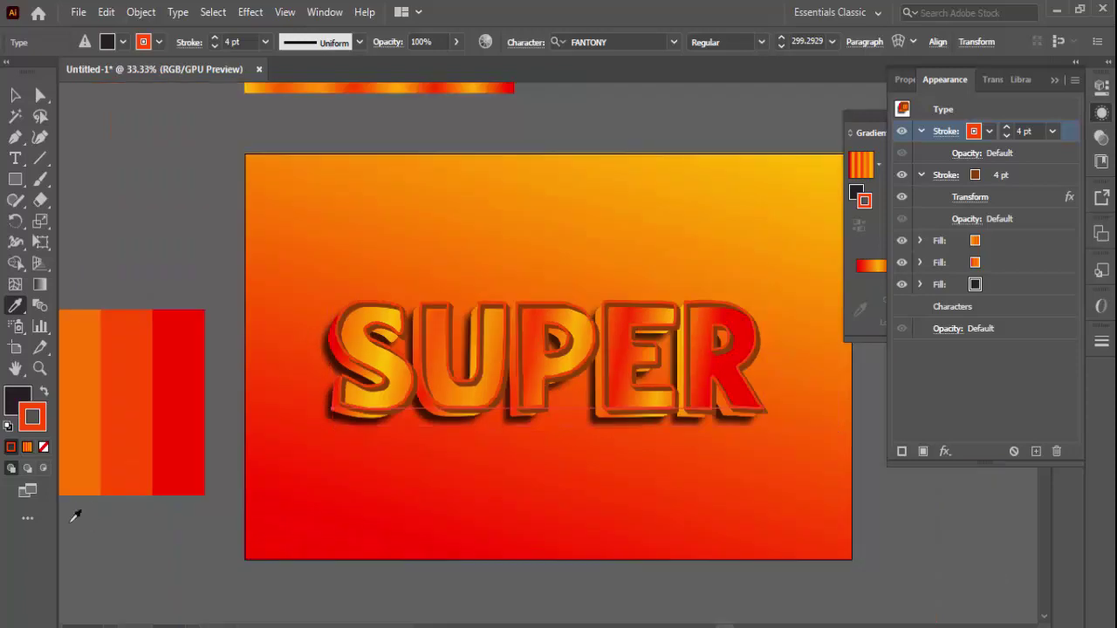
# - Change the outer outline to a lighter pink in the Color Picker
pyautogui.doubleClick(35, 421)
pyautogui.click(439, 215)
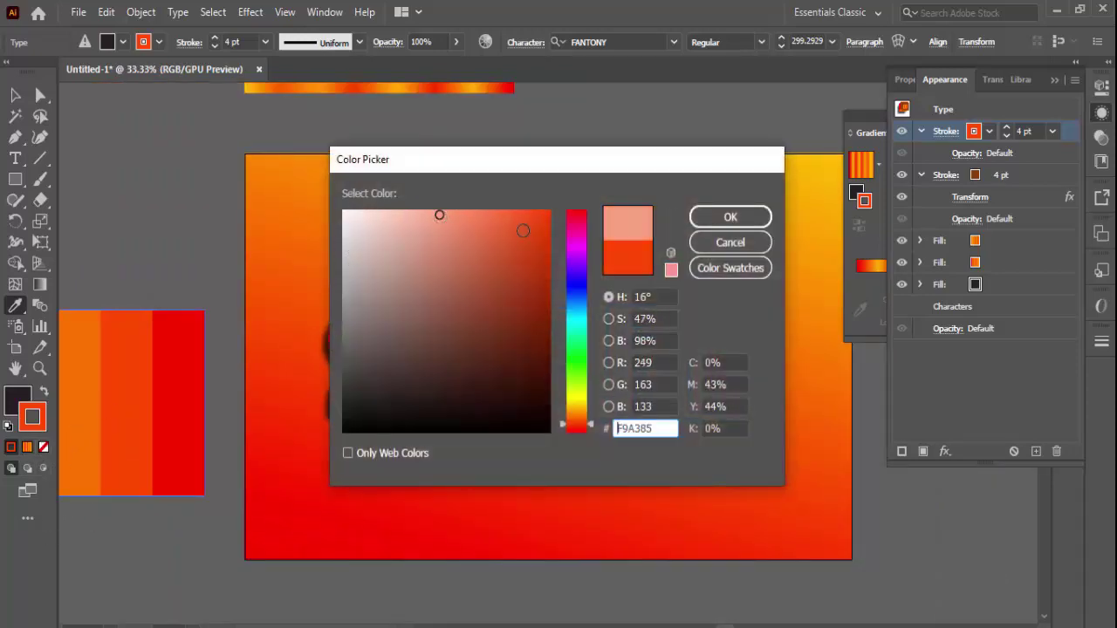
pyautogui.click(733, 219)
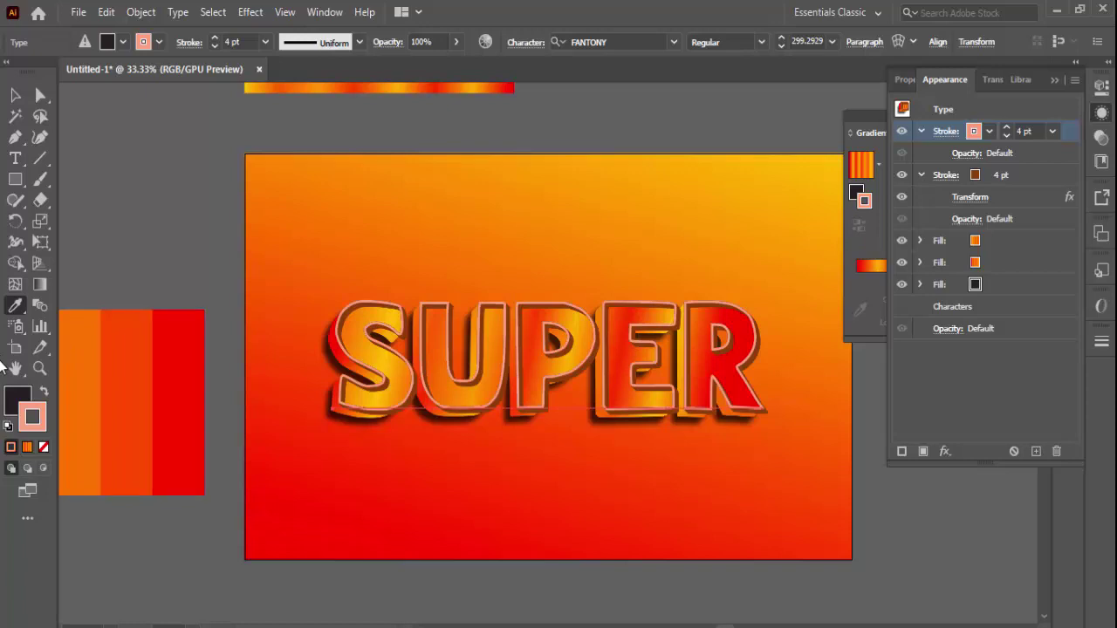
pyautogui.hotkey('ctrl', '+')
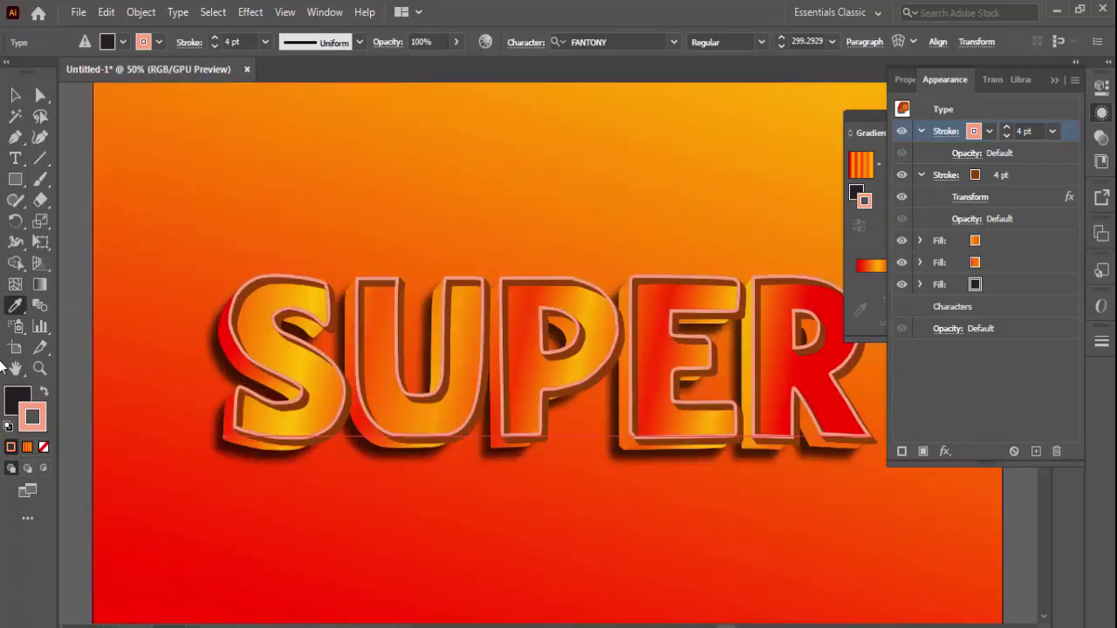
pyautogui.hotkey('ctrl', '-')
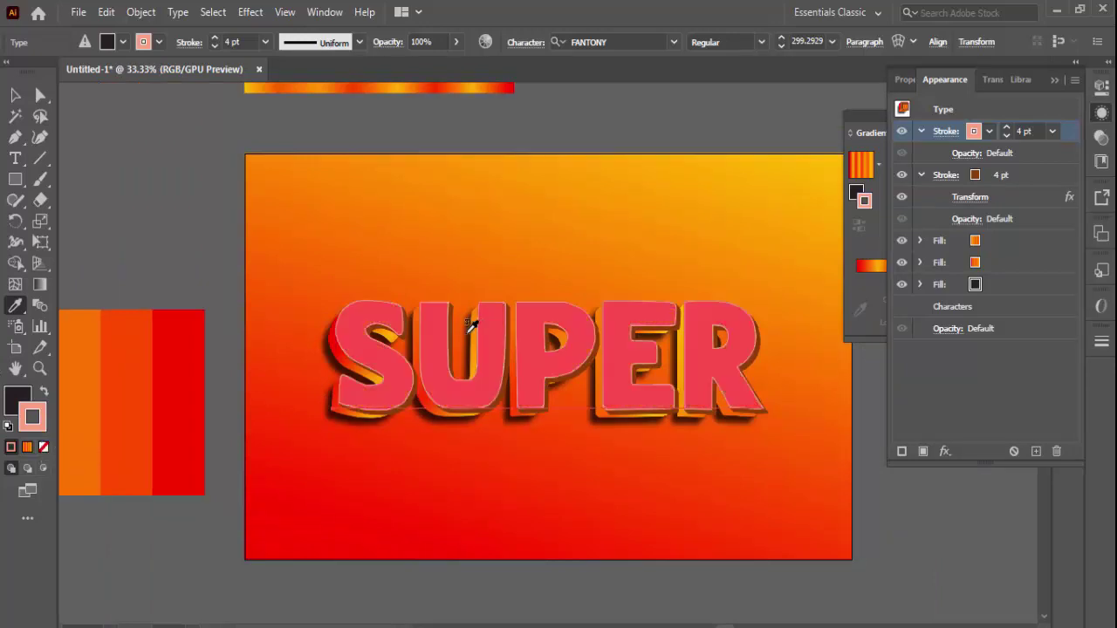
# - Set the outer outline to a stronger salmon shade in the Color Picker
pyautogui.click(15, 96)
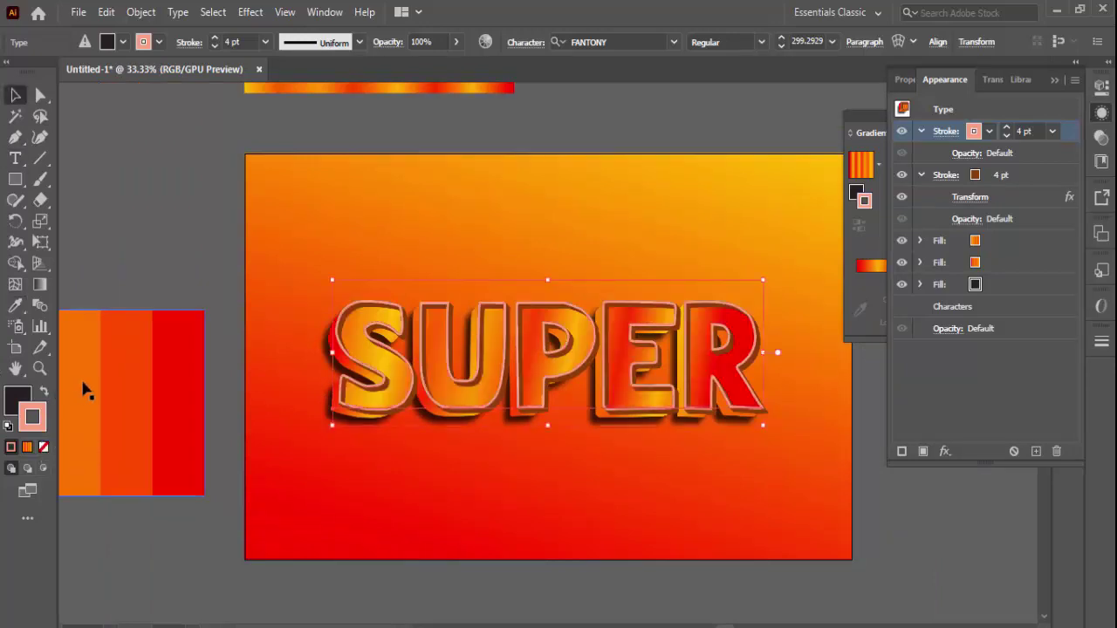
pyautogui.click(973, 132)
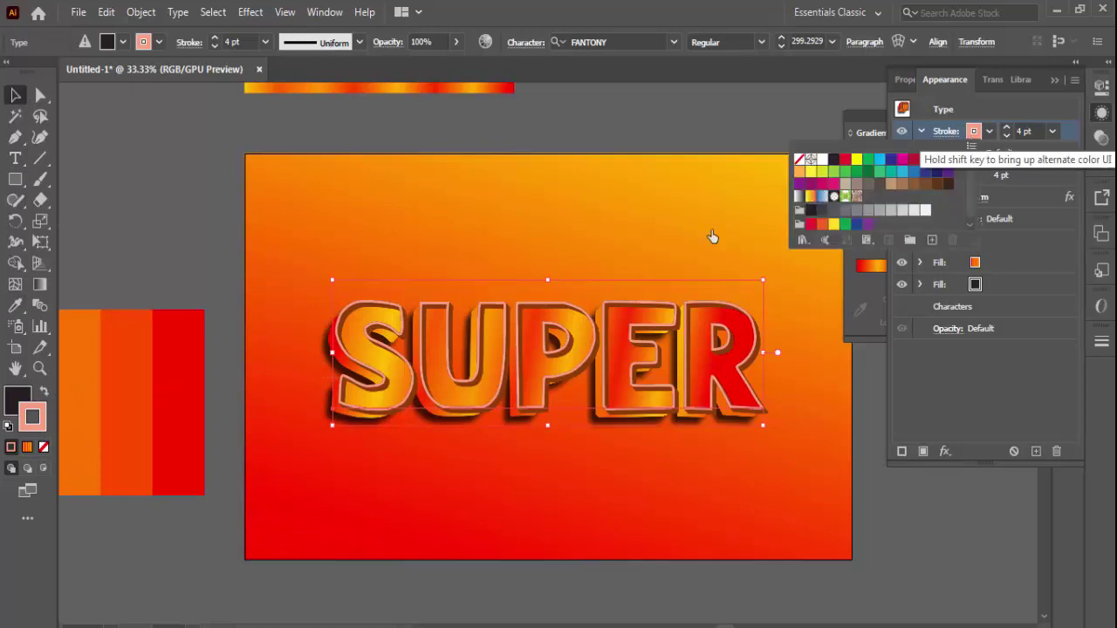
pyautogui.click(38, 428)
pyautogui.doubleClick(38, 428)
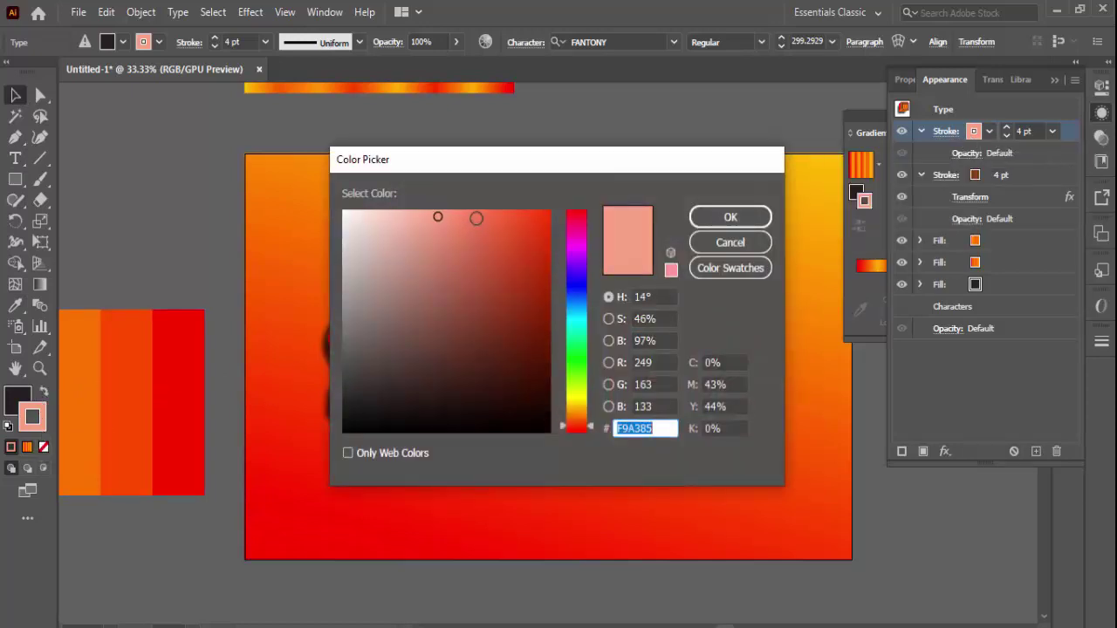
pyautogui.click(472, 215)
pyautogui.click(714, 222)
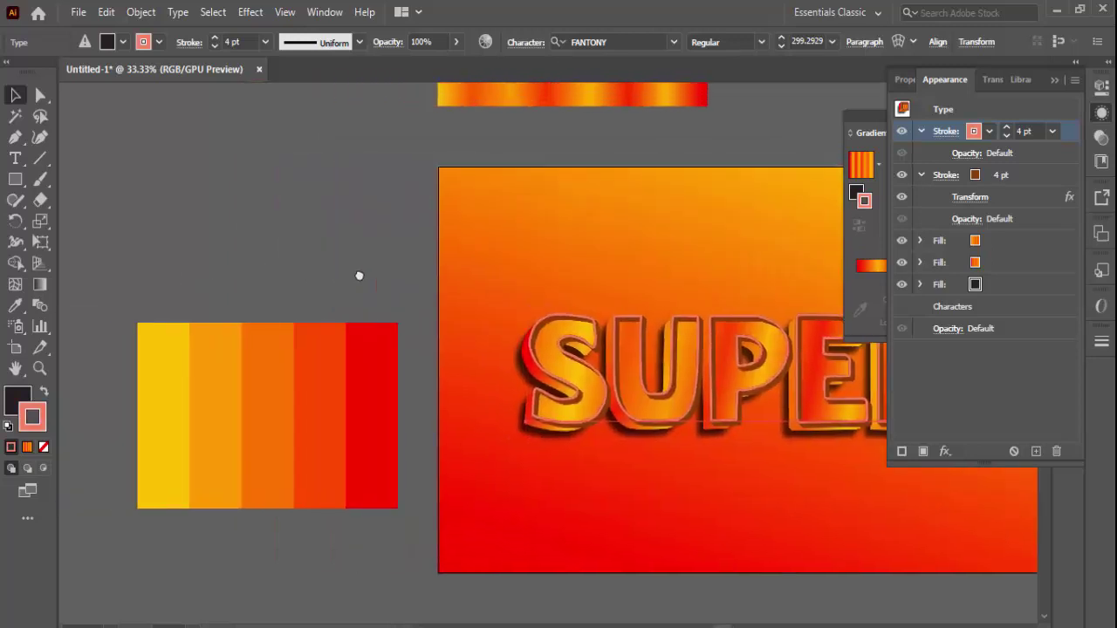
# - Bring the five-colour swatch strip into view and set the outer outline to 4 pt
pyautogui.moveTo(151, 256); pyautogui.dragTo(361, 277)
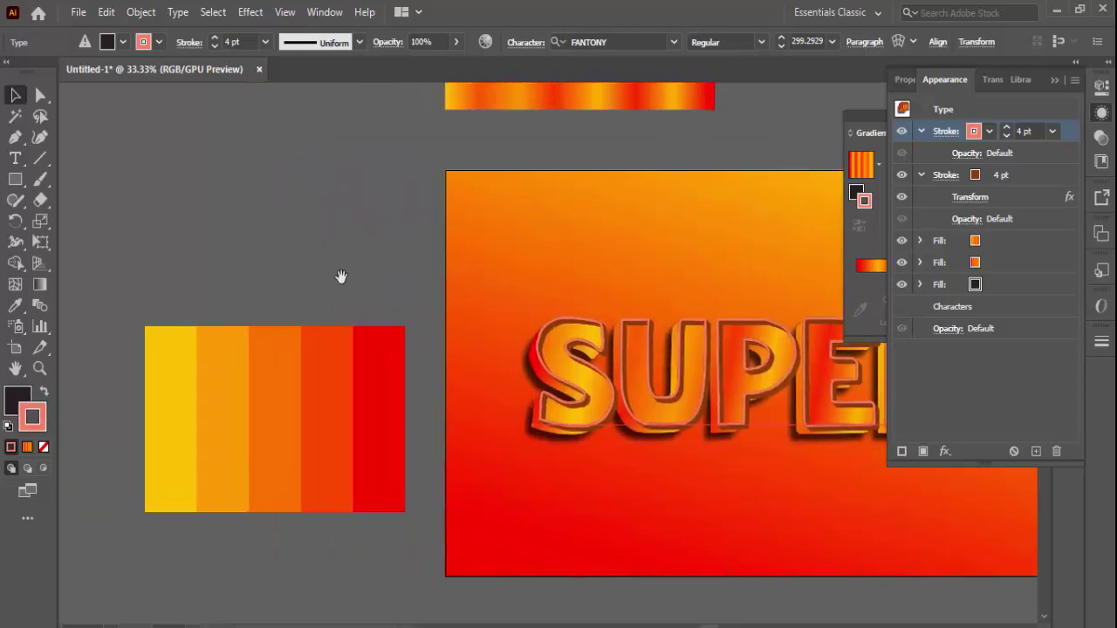
pyautogui.click(15, 306)
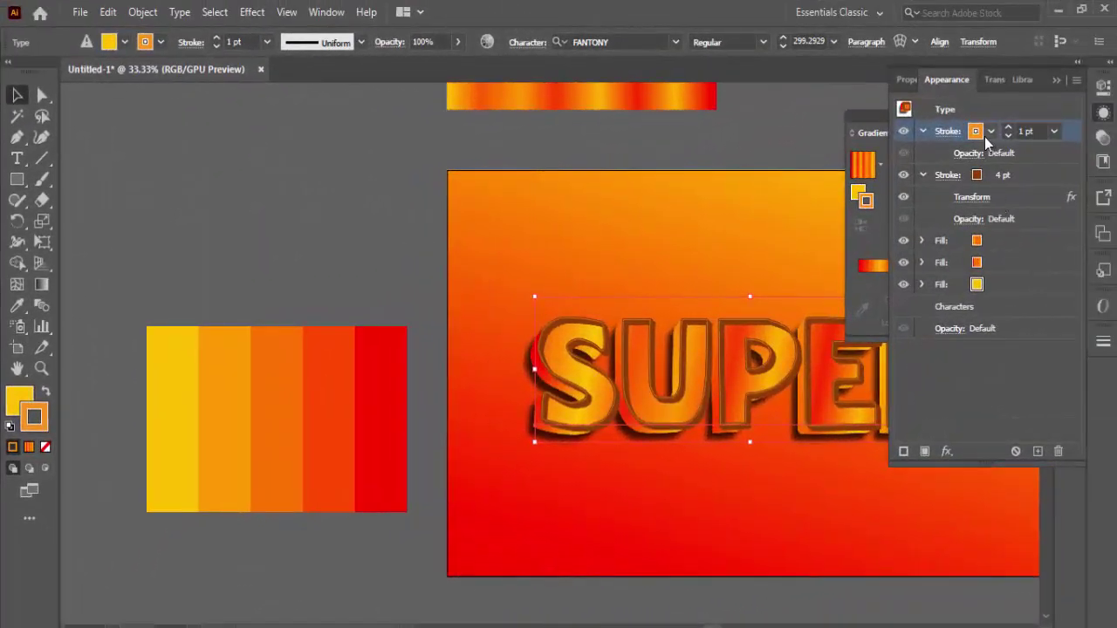
pyautogui.click(990, 131)
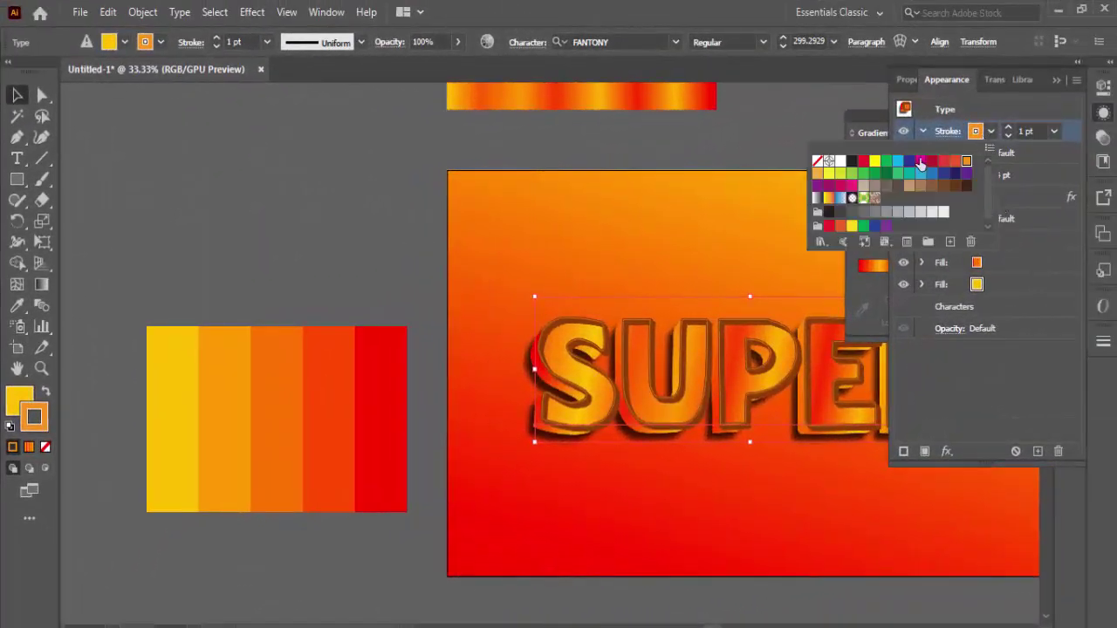
pyautogui.click(1022, 131)
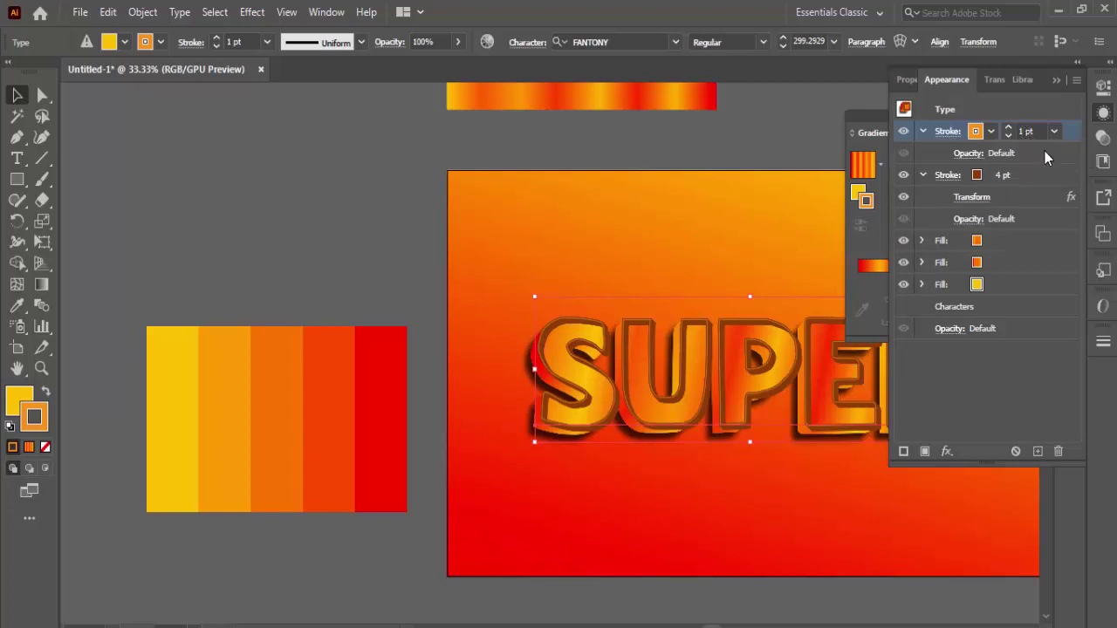
pyautogui.click(1029, 132)
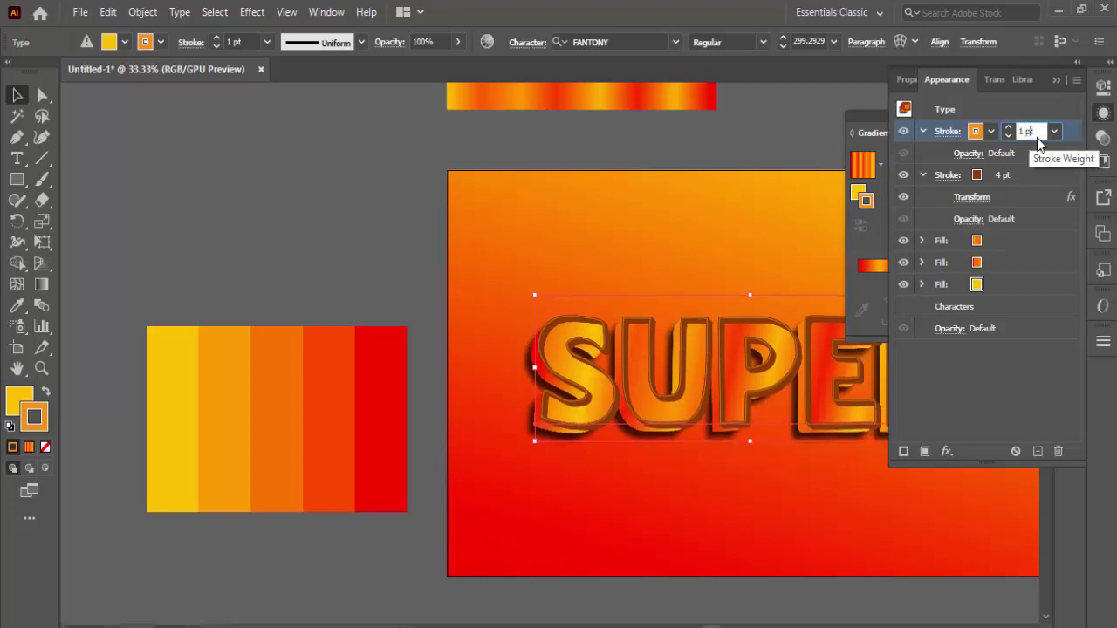
pyautogui.write('4')
pyautogui.press('Return')
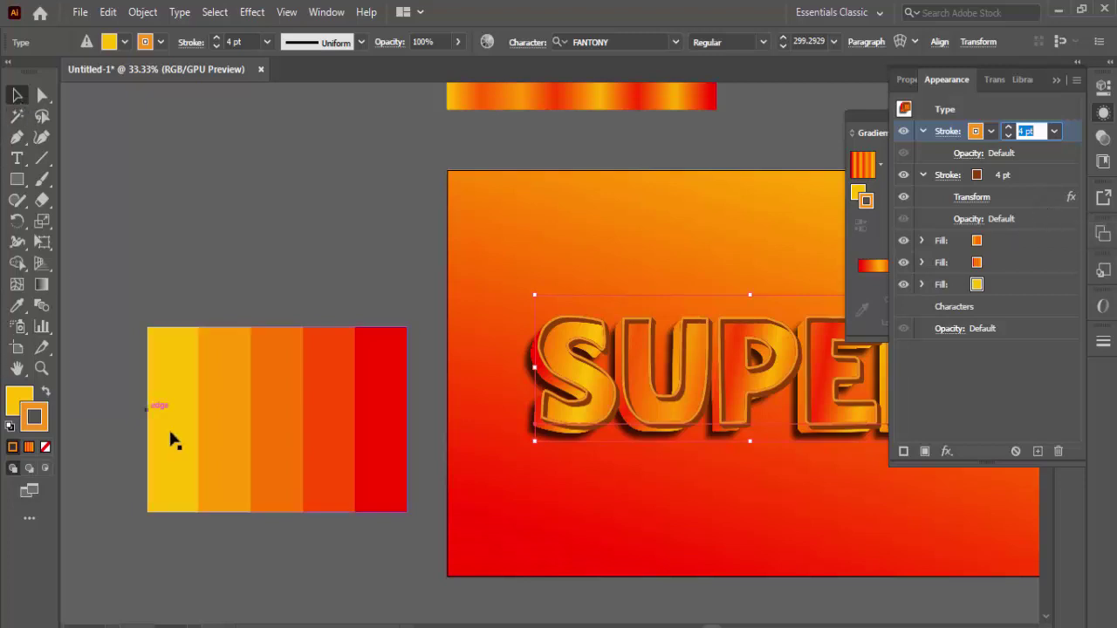
# - Colour the outer outline yellow from the swatch strip and deselect the text
pyautogui.click(17, 306)
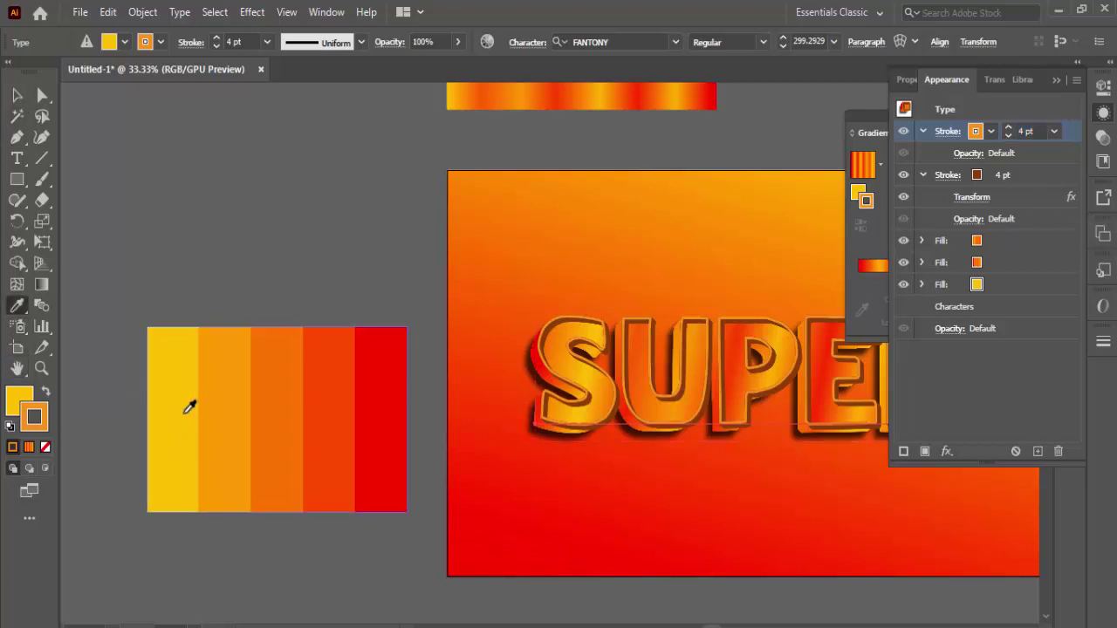
pyautogui.click(186, 407)
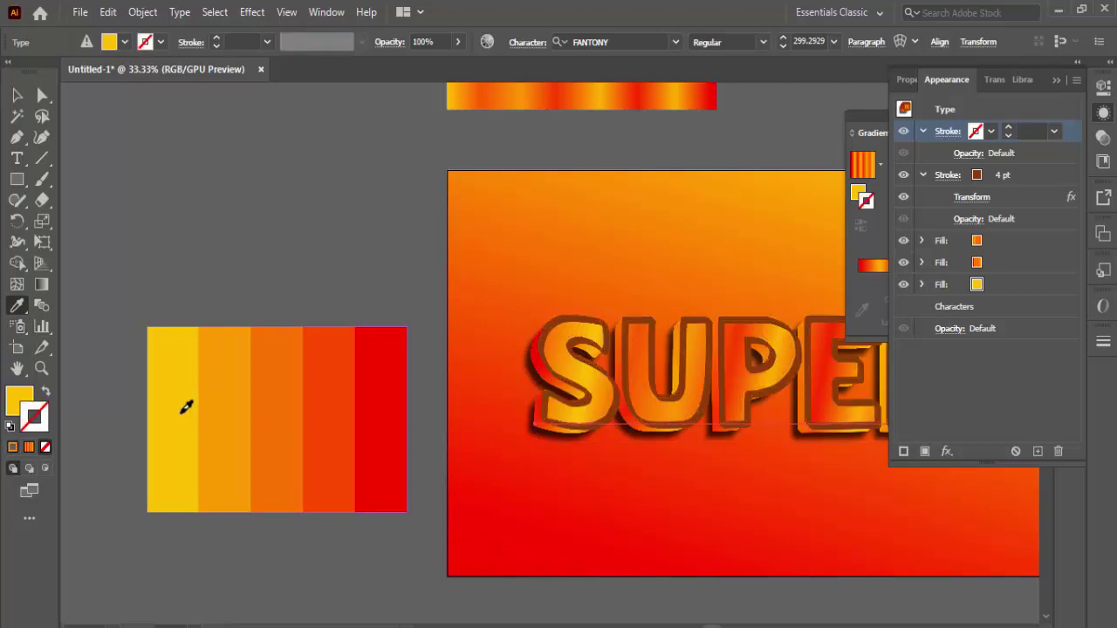
pyautogui.hotkey('ctrl', 'z')
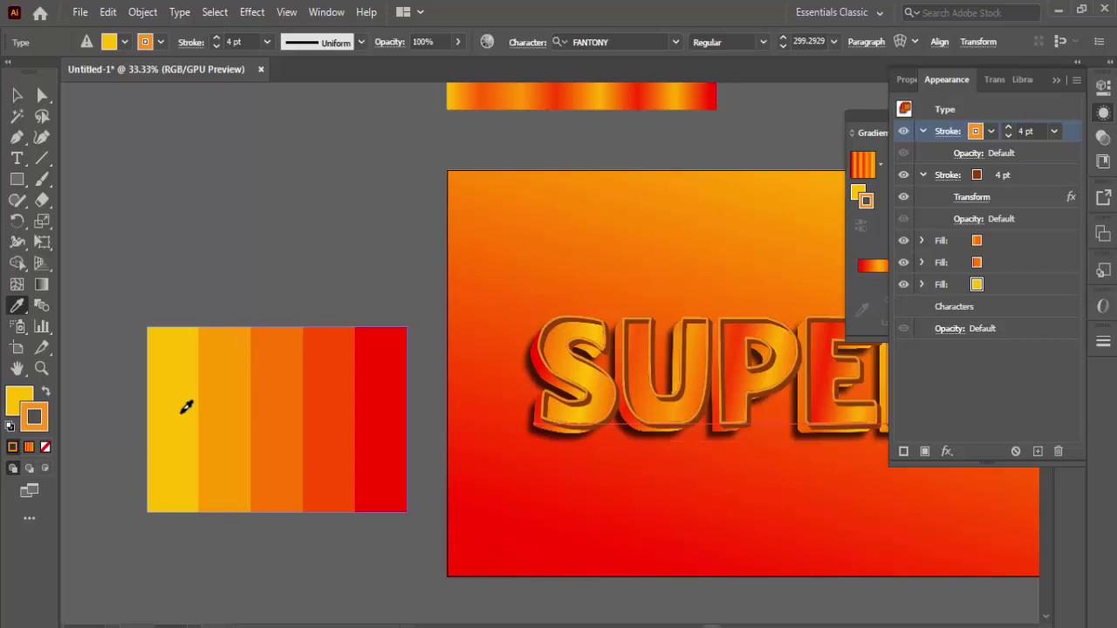
pyautogui.keyDown('shift'); pyautogui.click(186, 407); pyautogui.keyUp('shift')
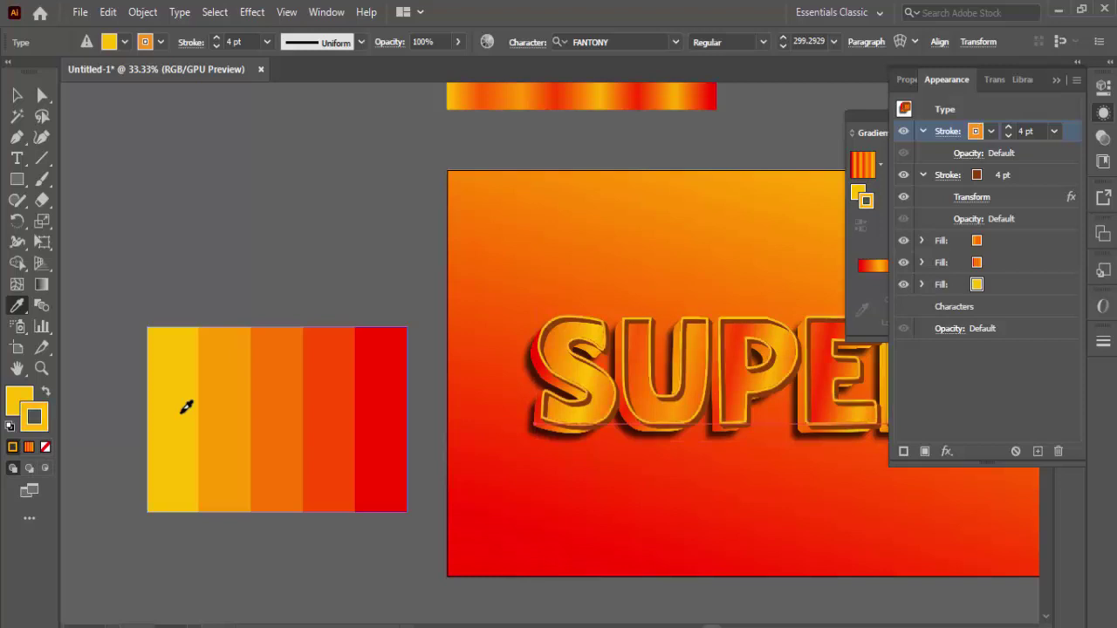
pyautogui.click(17, 94)
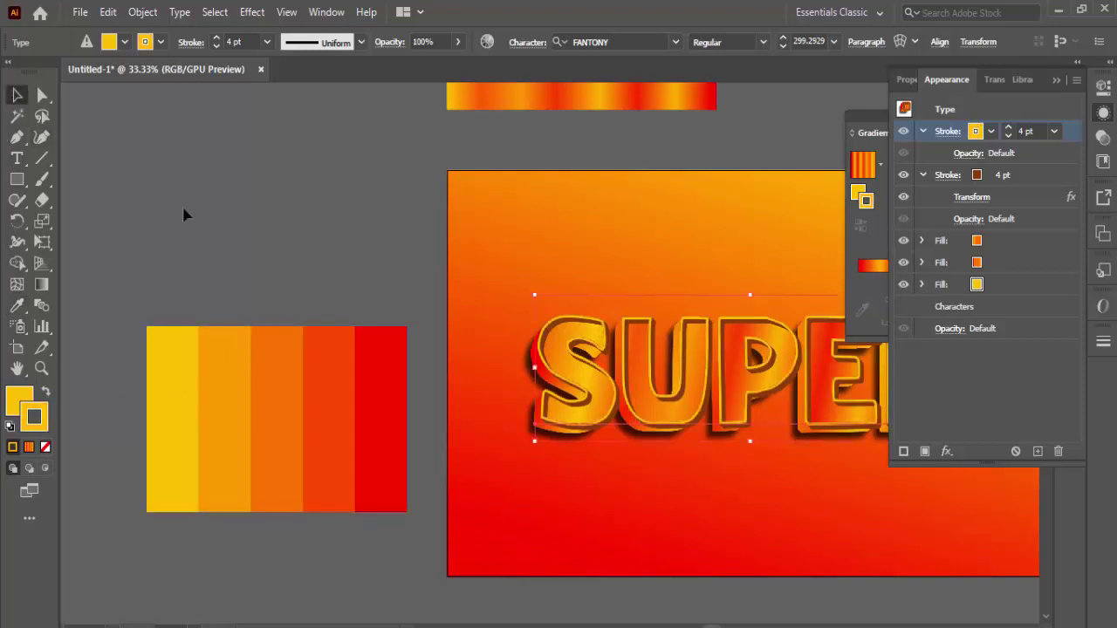
pyautogui.click(380, 294)
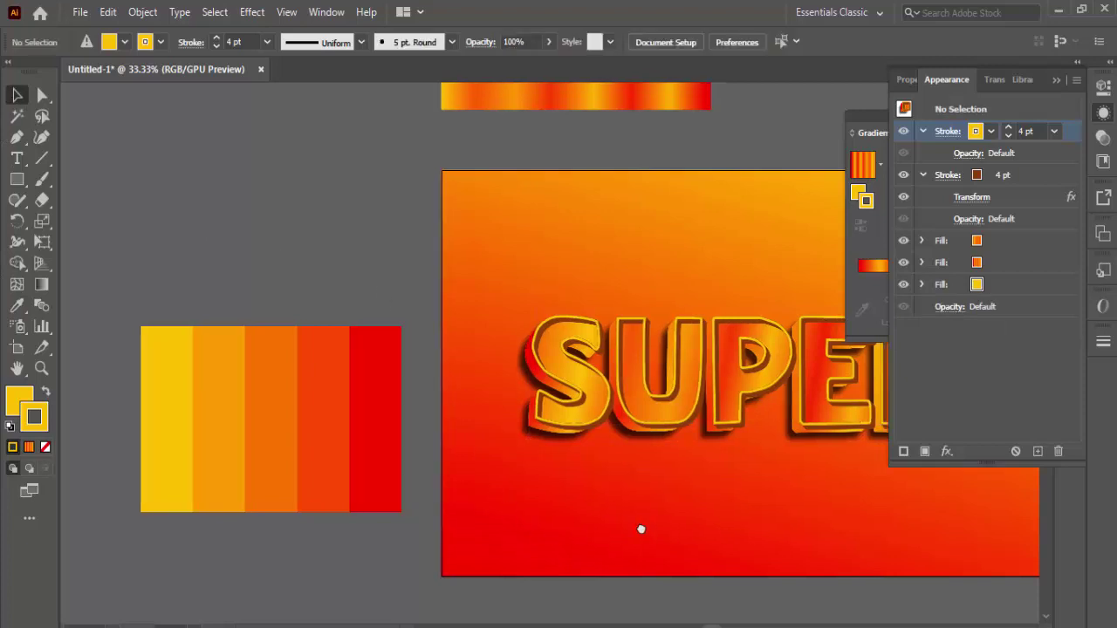
# - Thin SUPER's yellow top stroke to 3 pt and thicken the brown stroke to 5 pt
pyautogui.moveTo(640, 528); pyautogui.dragTo(452, 507)
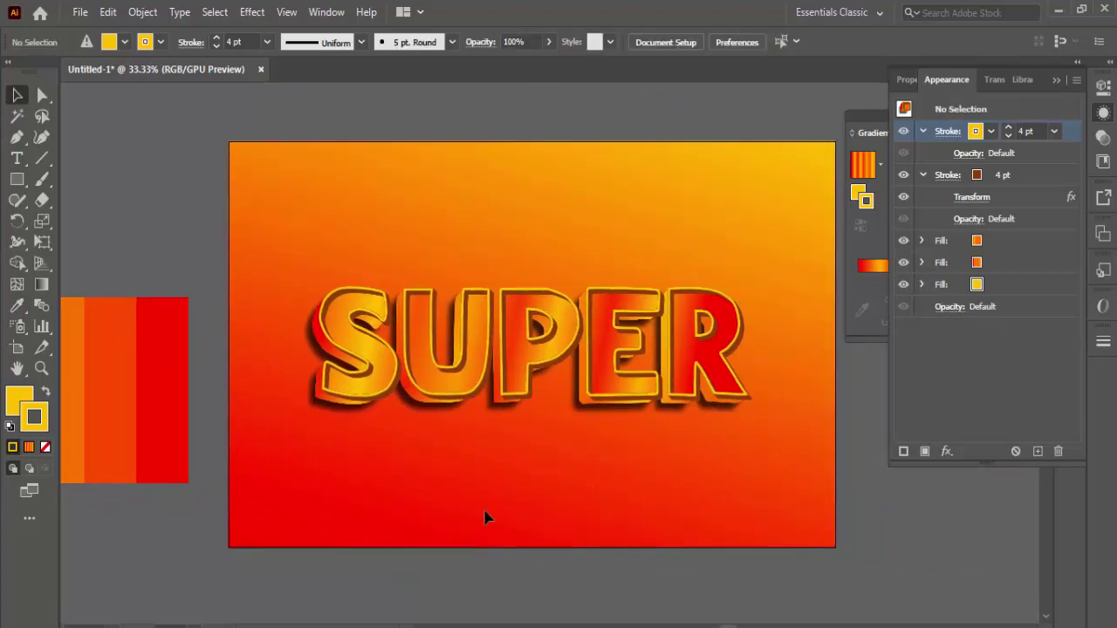
pyautogui.click(428, 401)
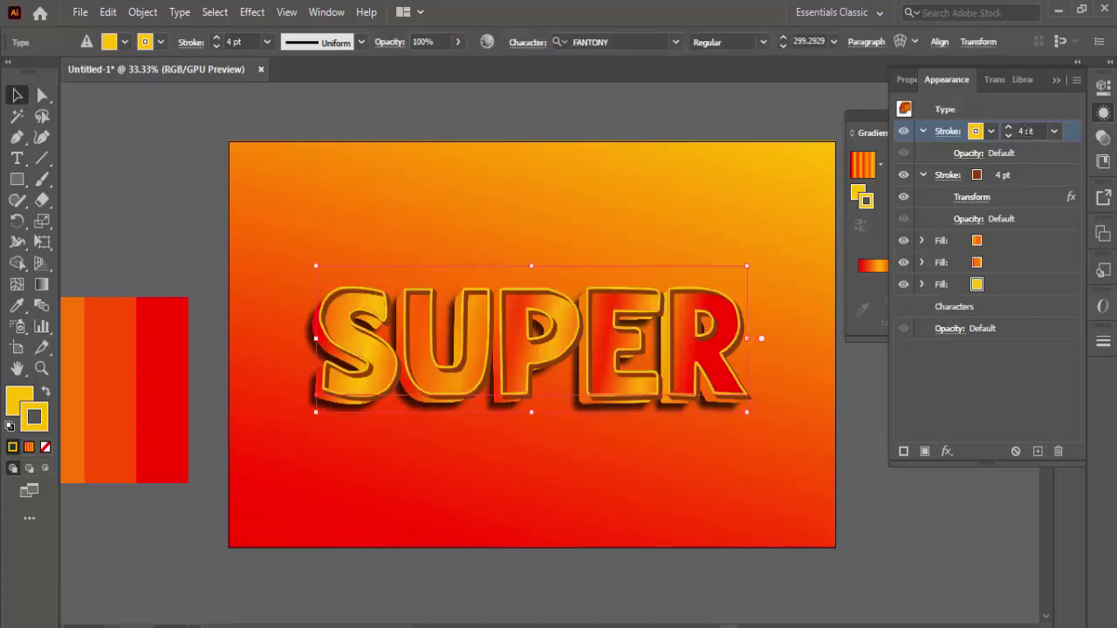
pyautogui.click(1027, 132)
pyautogui.write('3')
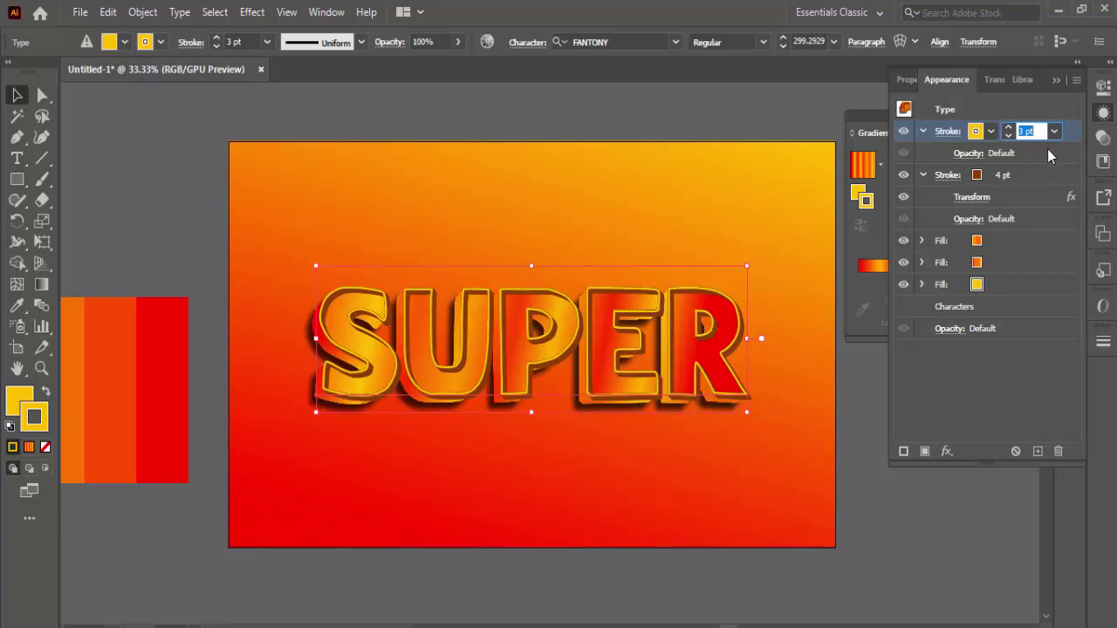
pyautogui.click(1047, 175)
pyautogui.click(1024, 175)
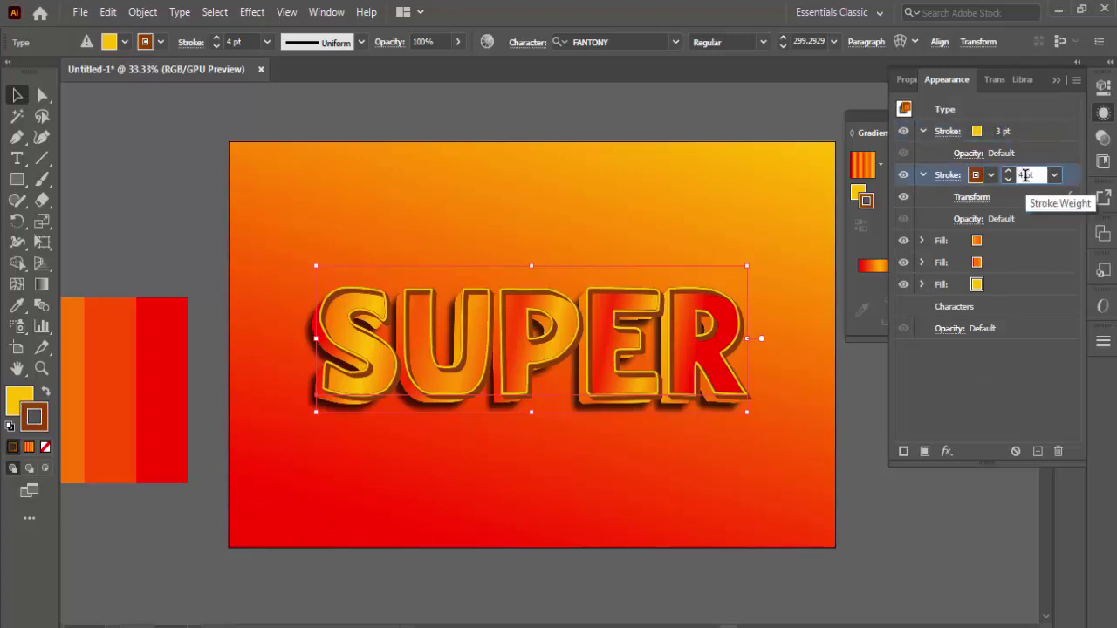
pyautogui.press('Down')
pyautogui.press('Up')
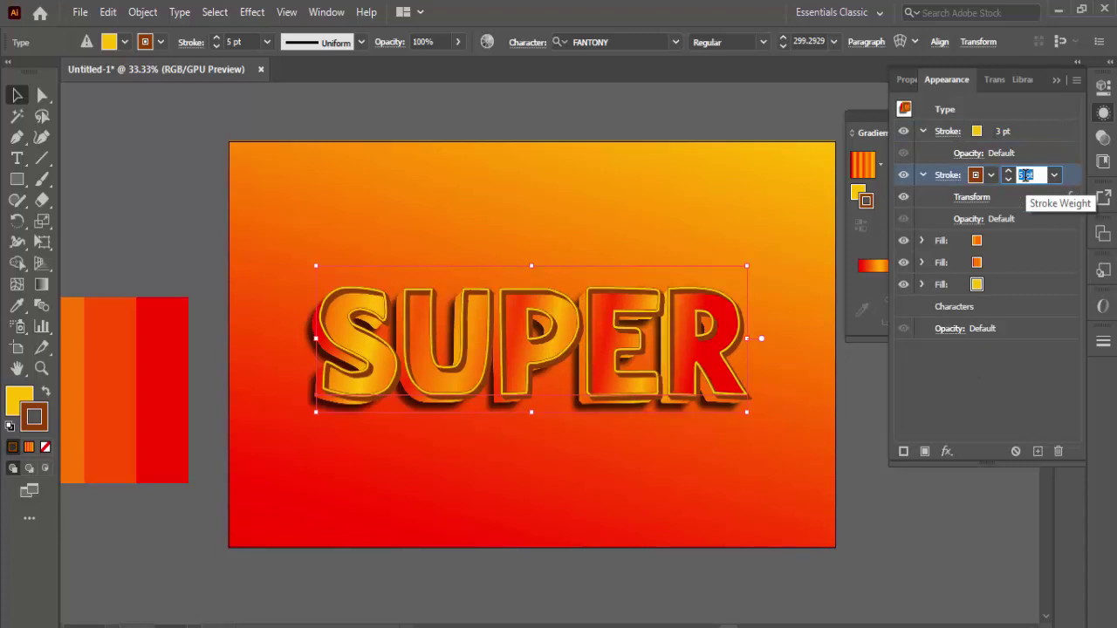
# - Lower the brown stroke's Transform effect from 42 to 36 copies, keeping the 0.2 px offsets
pyautogui.click(970, 199)
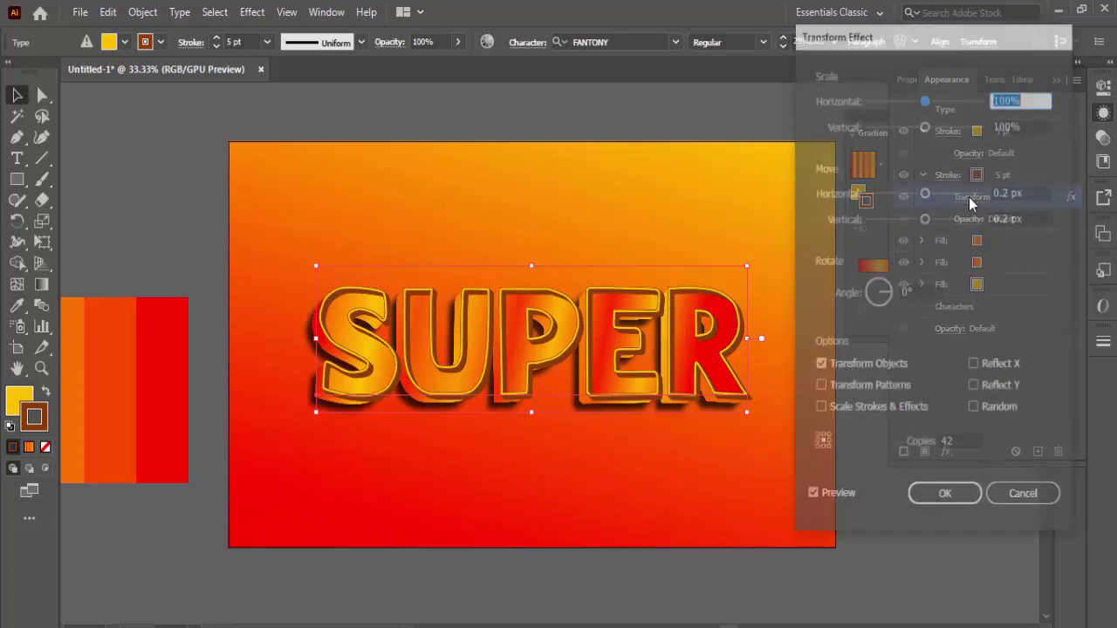
pyautogui.click(954, 444)
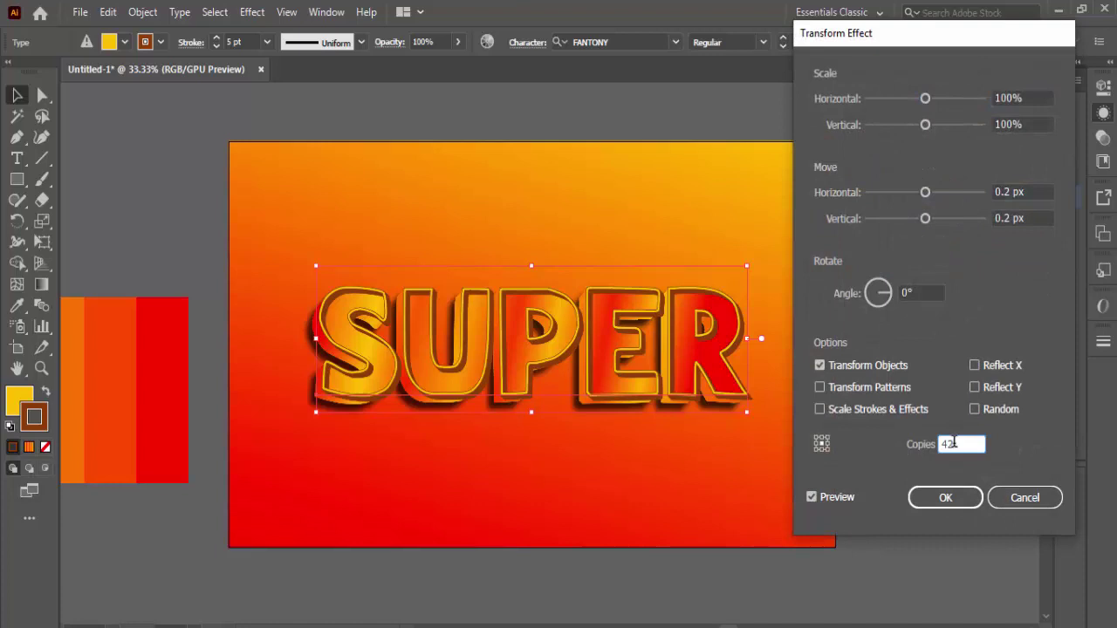
pyautogui.press('Down')
pyautogui.press('Down')
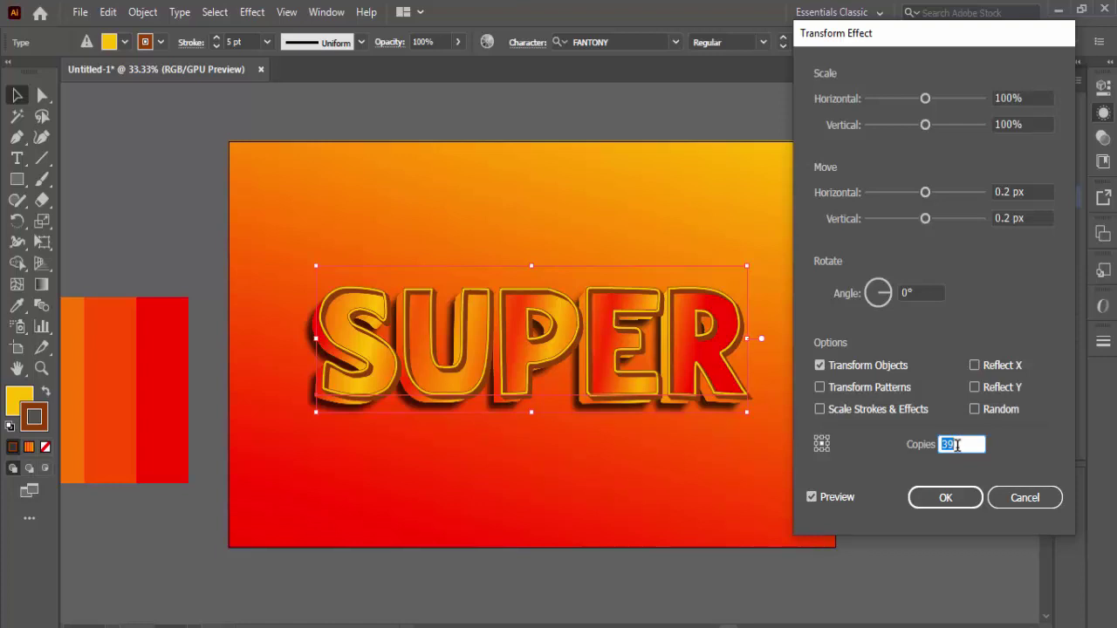
pyautogui.press('Down')
pyautogui.press('Down')
pyautogui.click(834, 502)
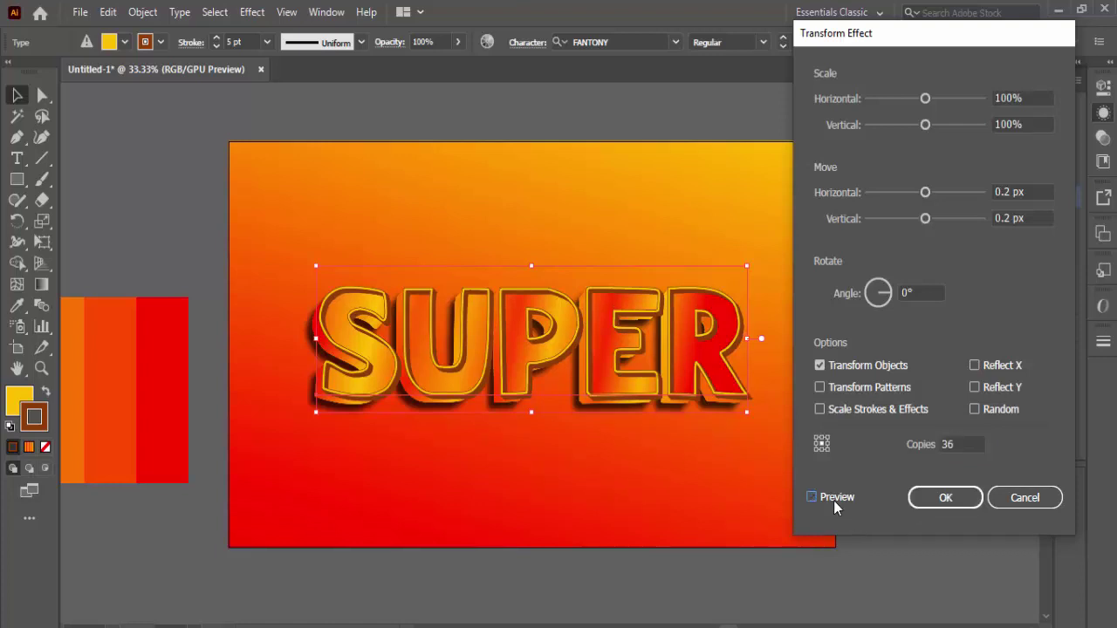
pyautogui.click(958, 500)
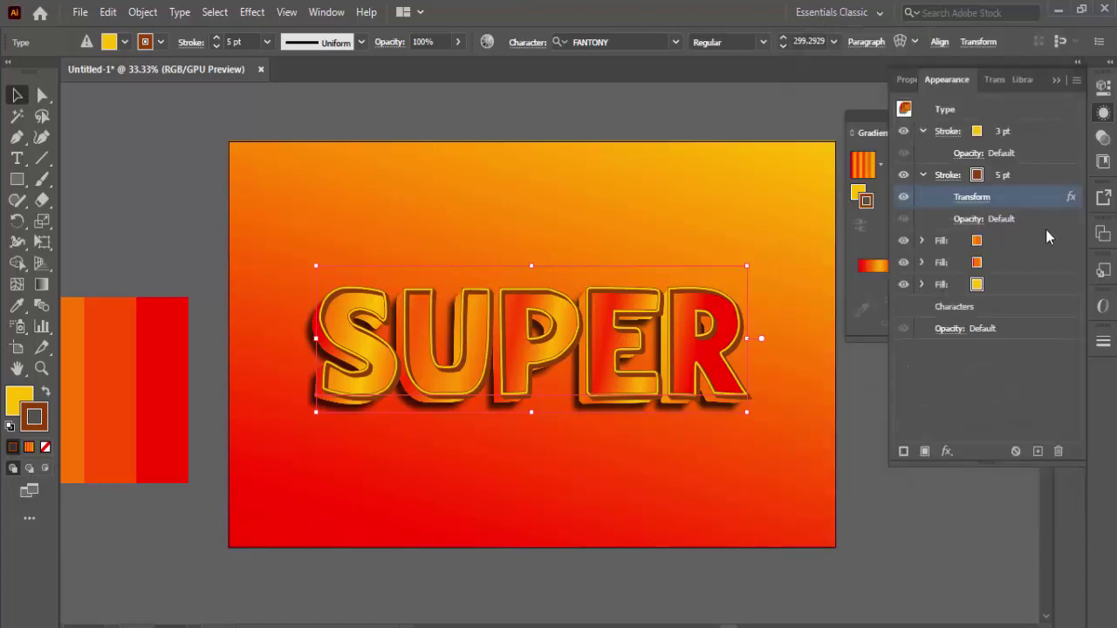
# - Apply the striped orange gradient to SUPER's top fill
pyautogui.click(1045, 229)
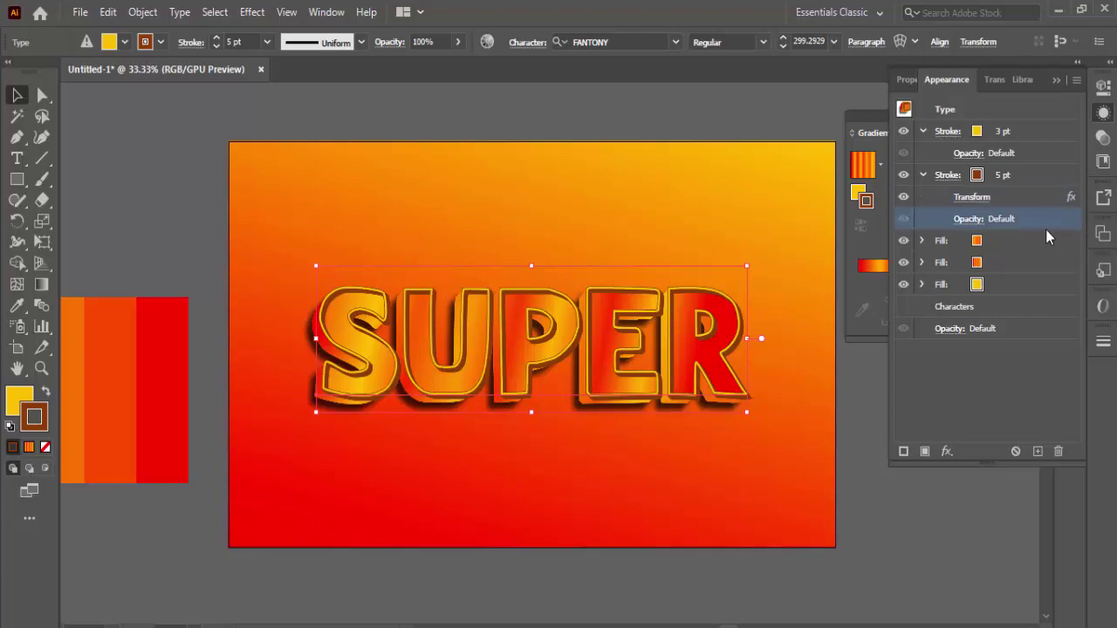
pyautogui.click(1048, 241)
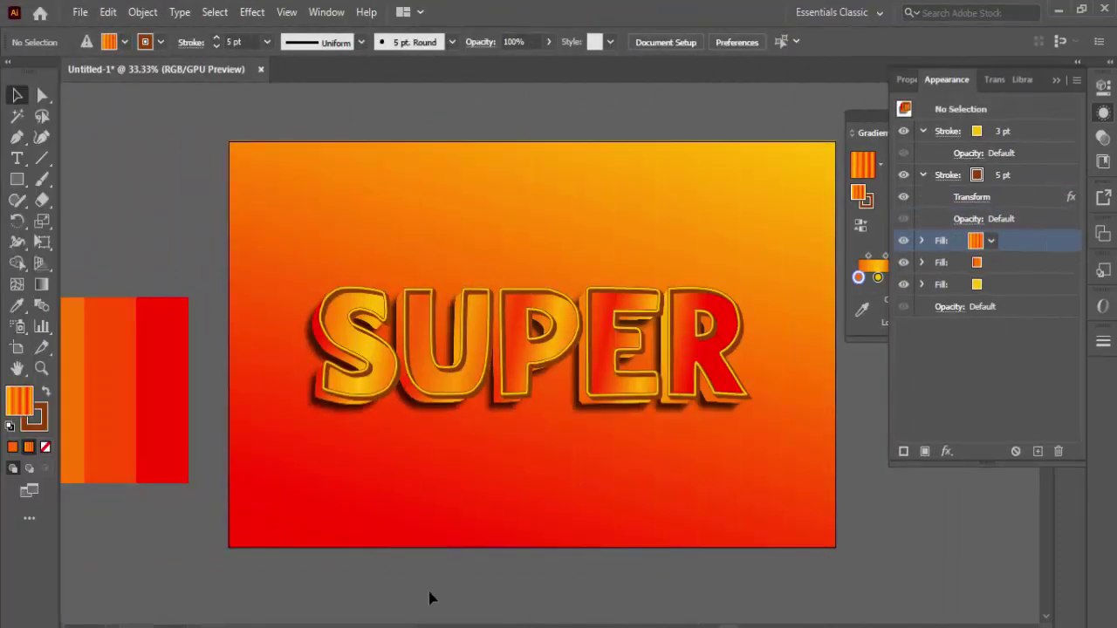
pyautogui.hotkey('ctrl', '+')
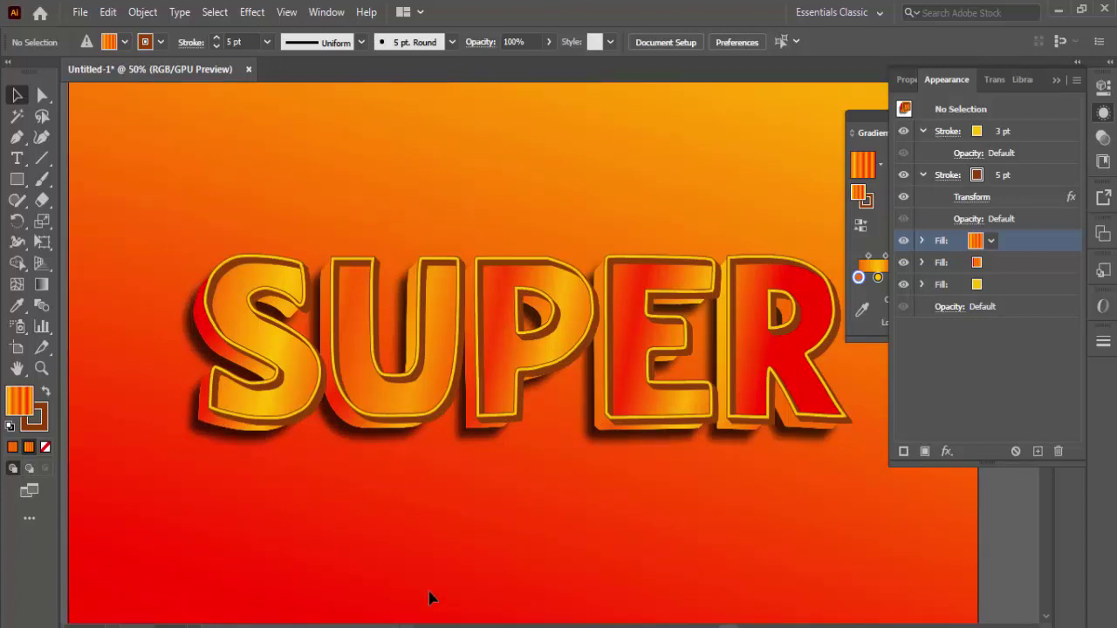
# - Reduce SUPER's dark brown extrusion stroke weight from 5 pt to 4 pt
pyautogui.click(506, 416)
pyautogui.click(1048, 175)
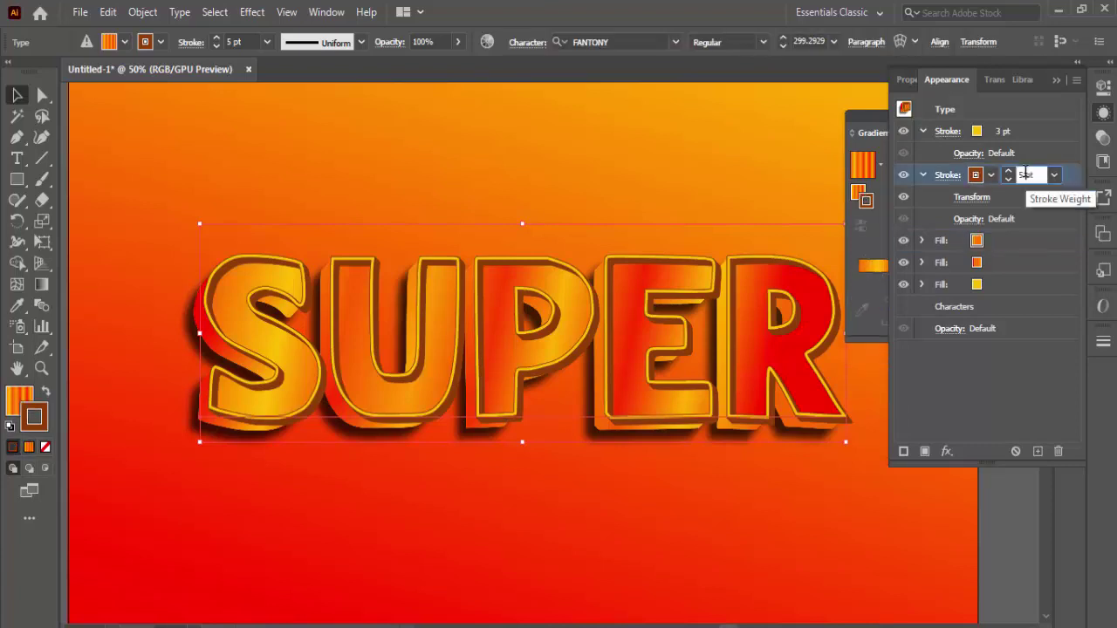
pyautogui.write('4')
pyautogui.press('Return')
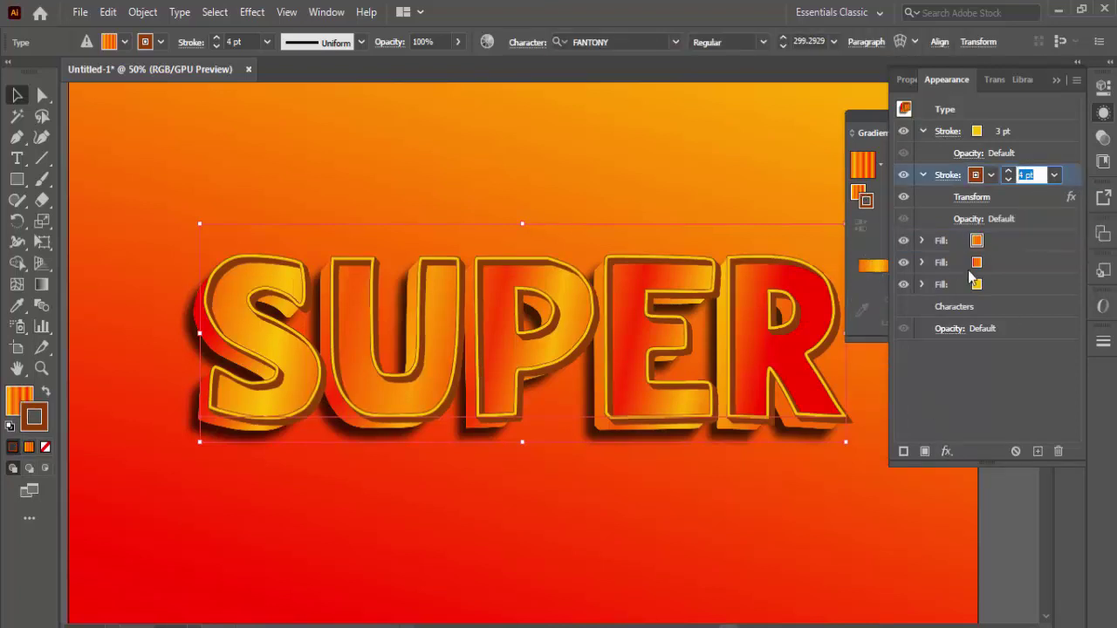
# - Set the brown stroke's Transform horizontal move to -0.1 px
pyautogui.click(976, 198)
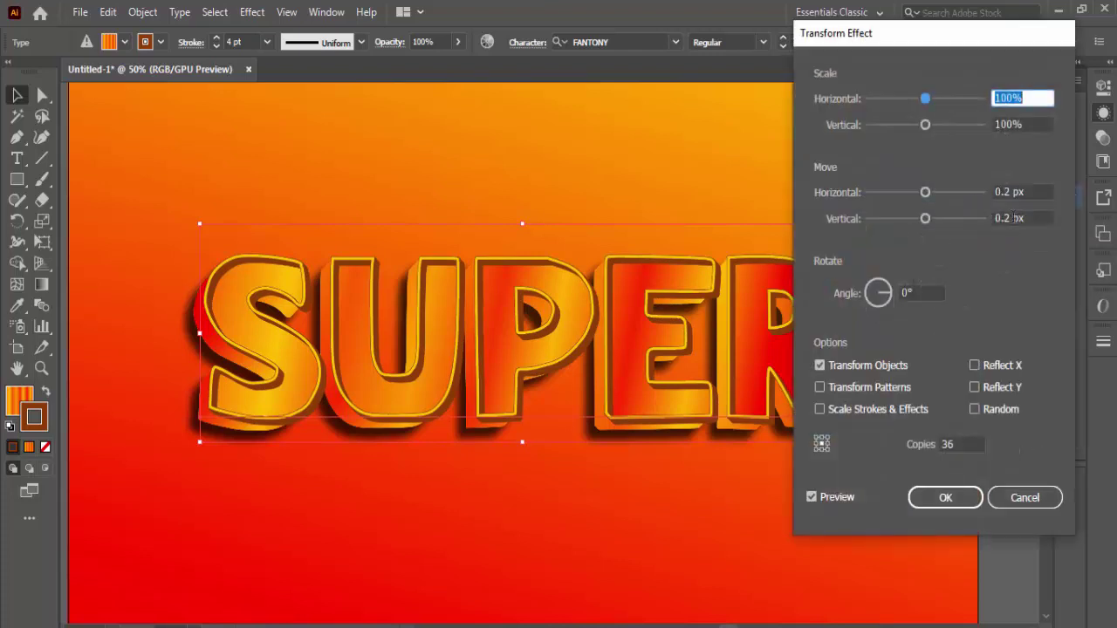
pyautogui.click(1008, 218)
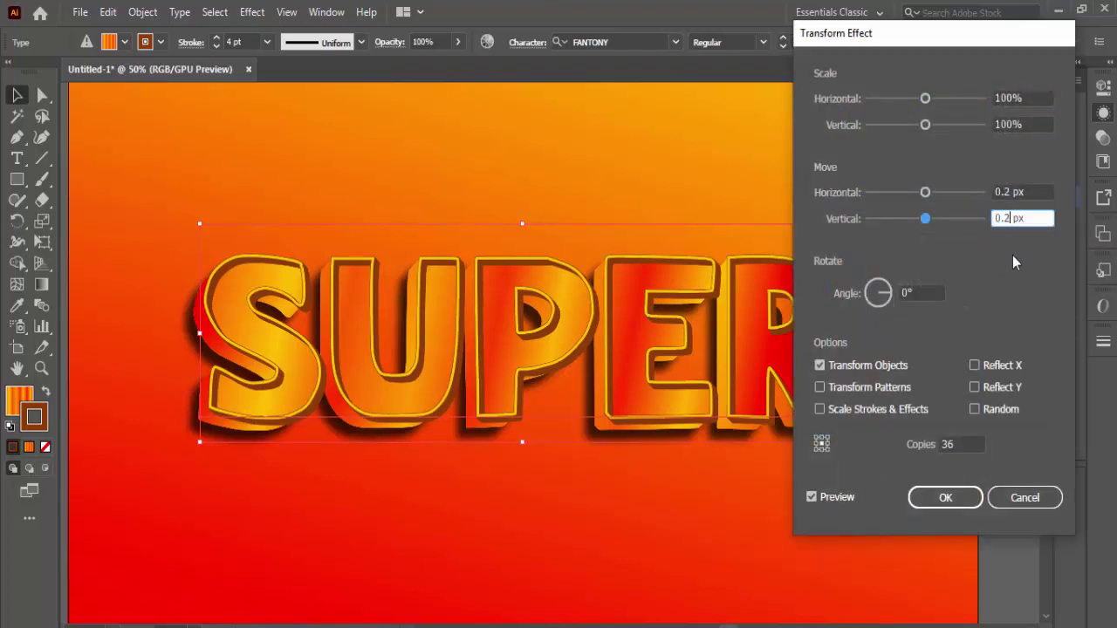
pyautogui.click(995, 192)
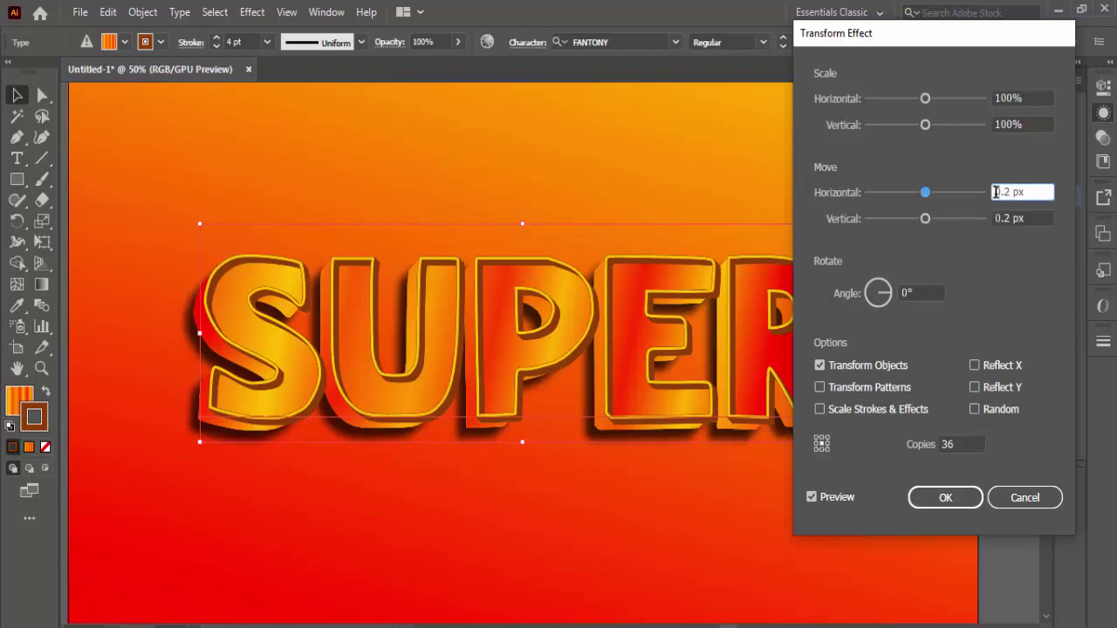
pyautogui.write('-')
pyautogui.click(811, 497)
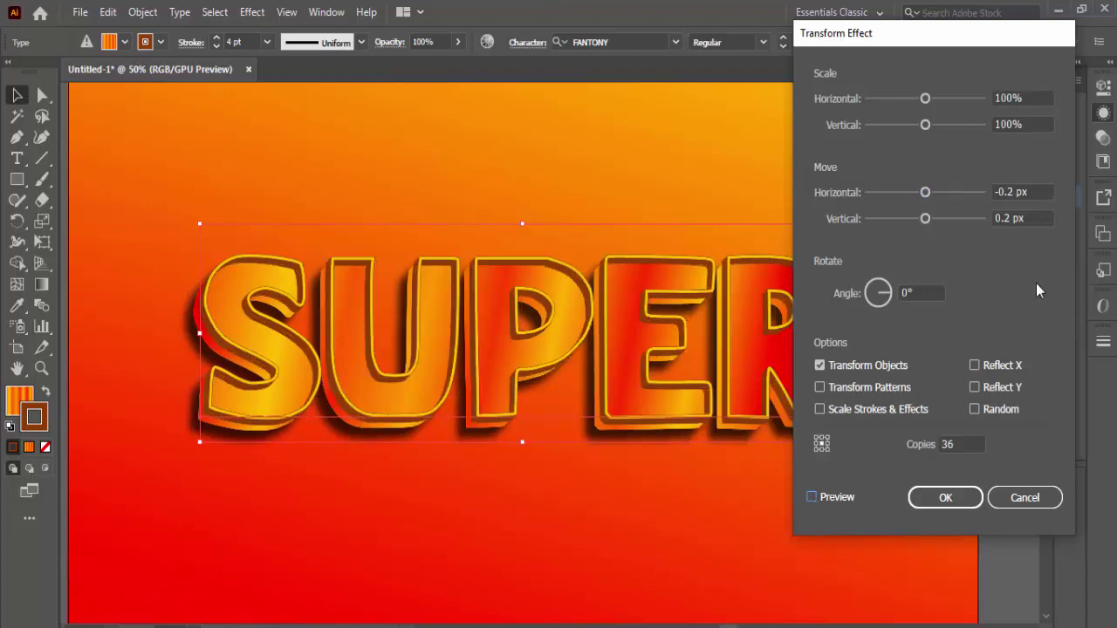
pyautogui.click(1012, 191)
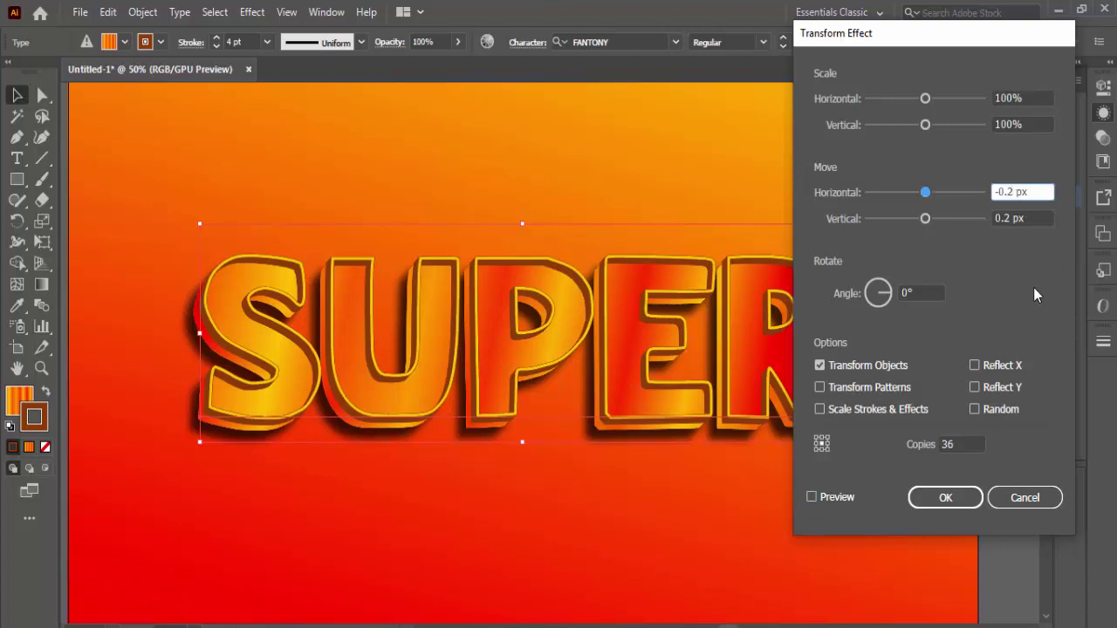
pyautogui.press('BackSpace')
pyautogui.write('1')
pyautogui.click(834, 502)
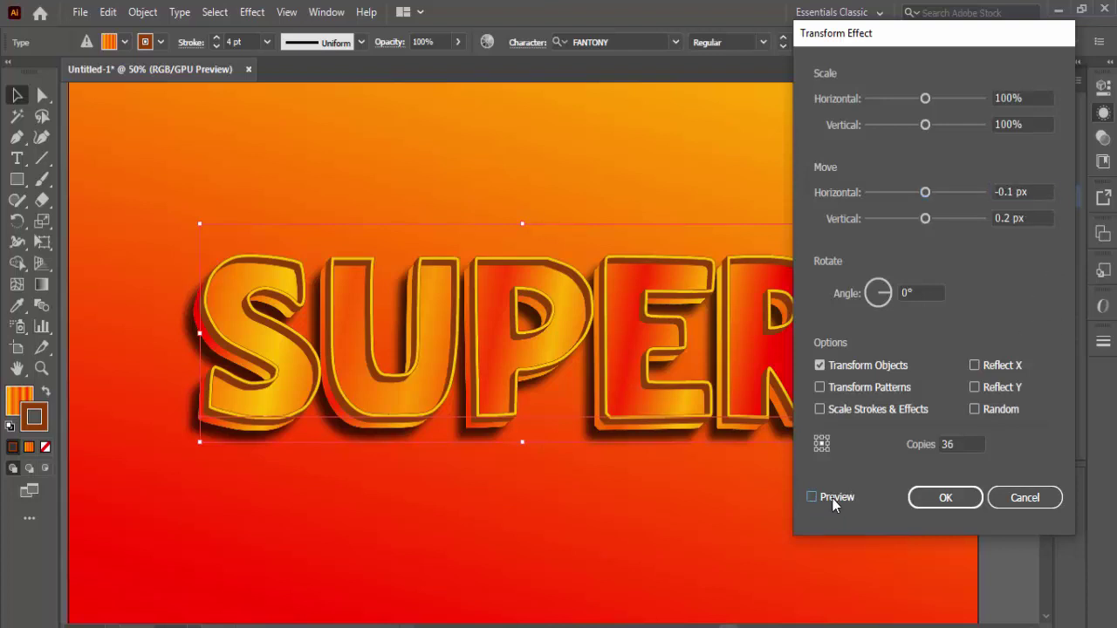
pyautogui.click(834, 504)
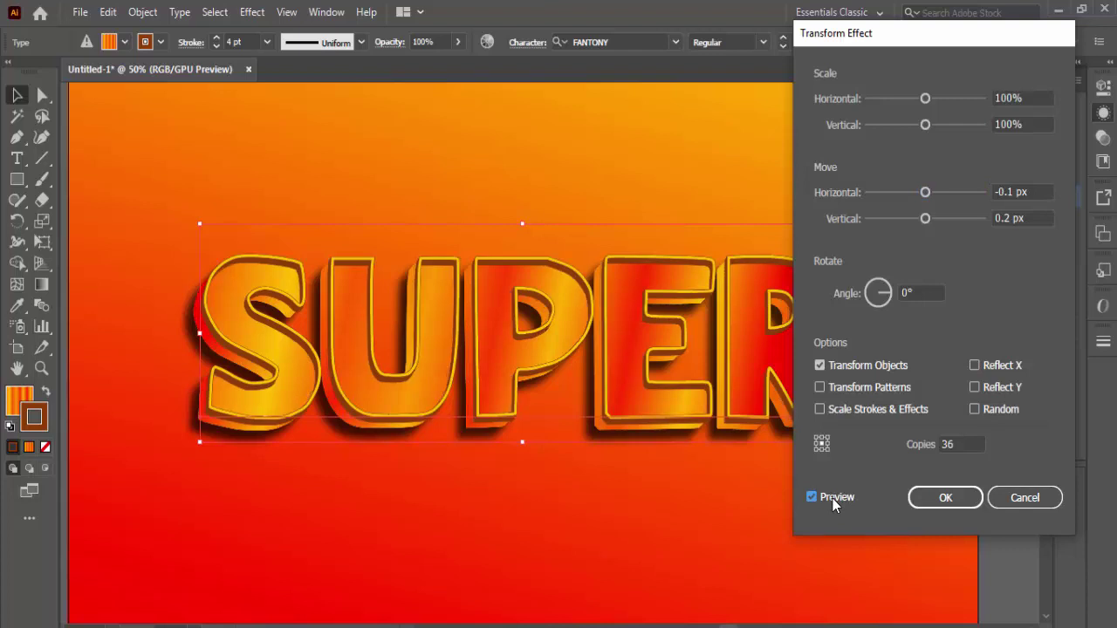
# - Set the Transform vertical move to 0.1 px, comparing with the preview
pyautogui.click(1011, 219)
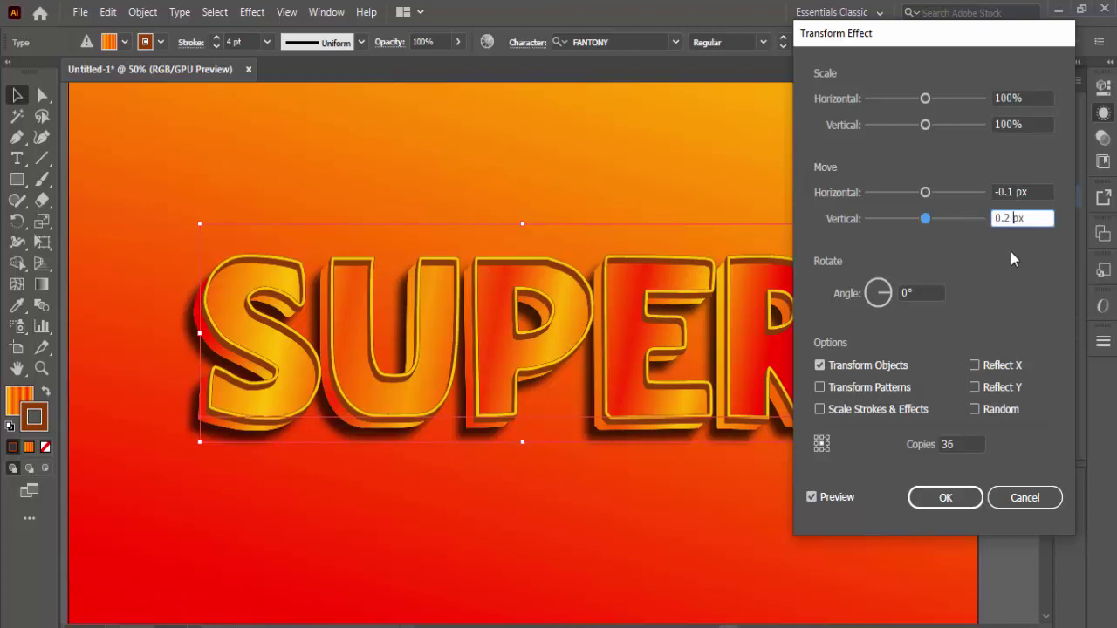
pyautogui.press('Down')
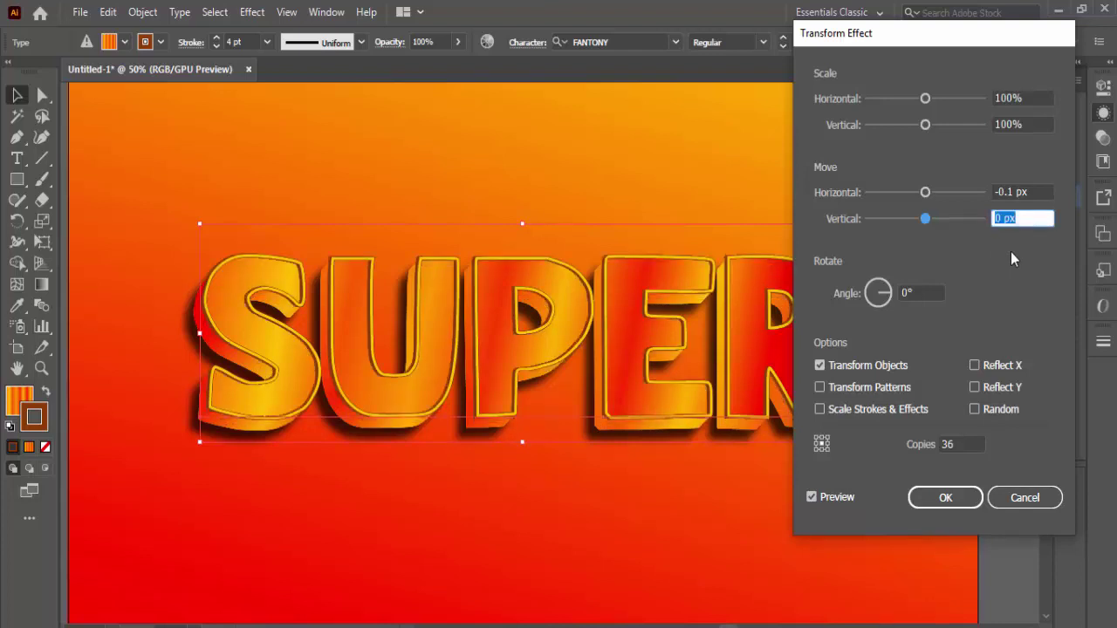
pyautogui.write('0.1')
pyautogui.click(812, 498)
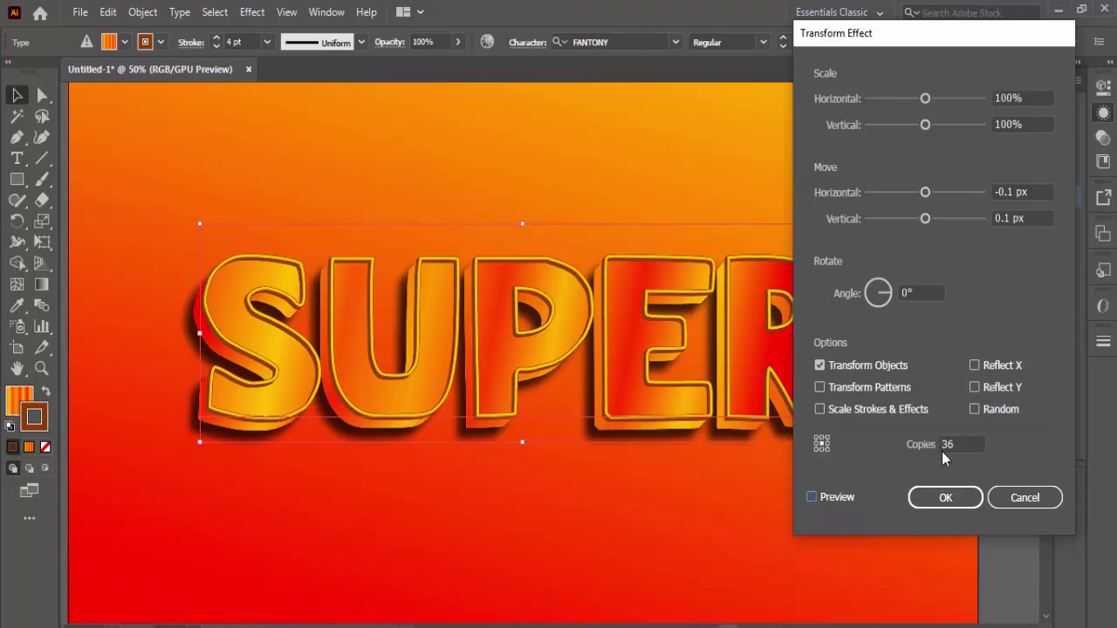
pyautogui.click(811, 497)
# - Raise the Transform copies to 50, trying 45 first, and apply the effect
pyautogui.moveTo(960, 444); pyautogui.dragTo(923, 446)
pyautogui.write('45')
pyautogui.press('Tab')
pyautogui.click(831, 500)
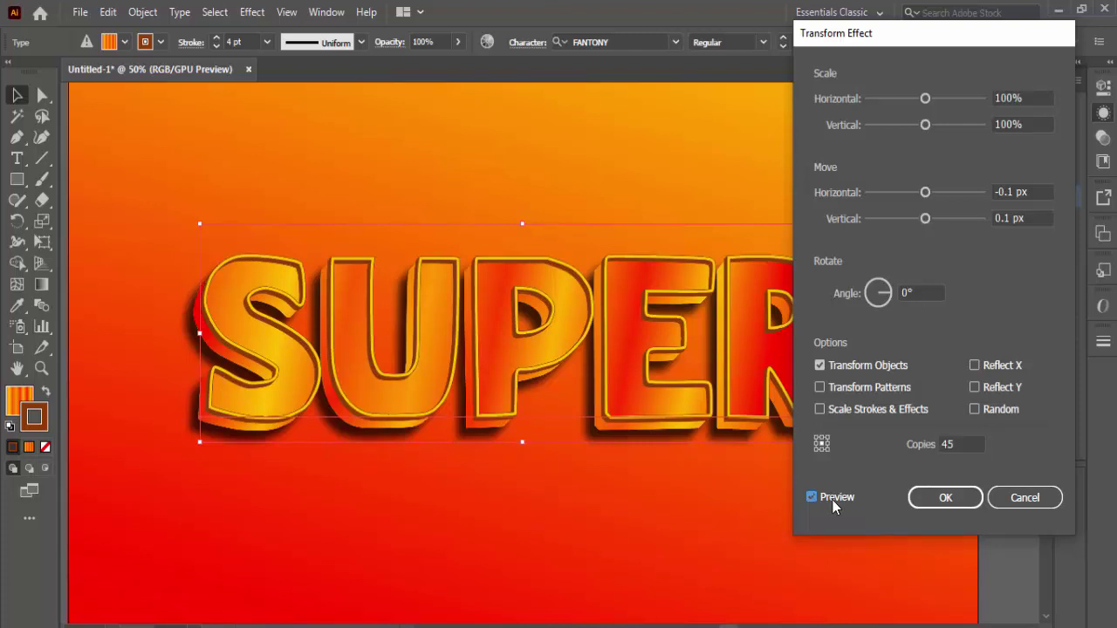
pyautogui.doubleClick(955, 444)
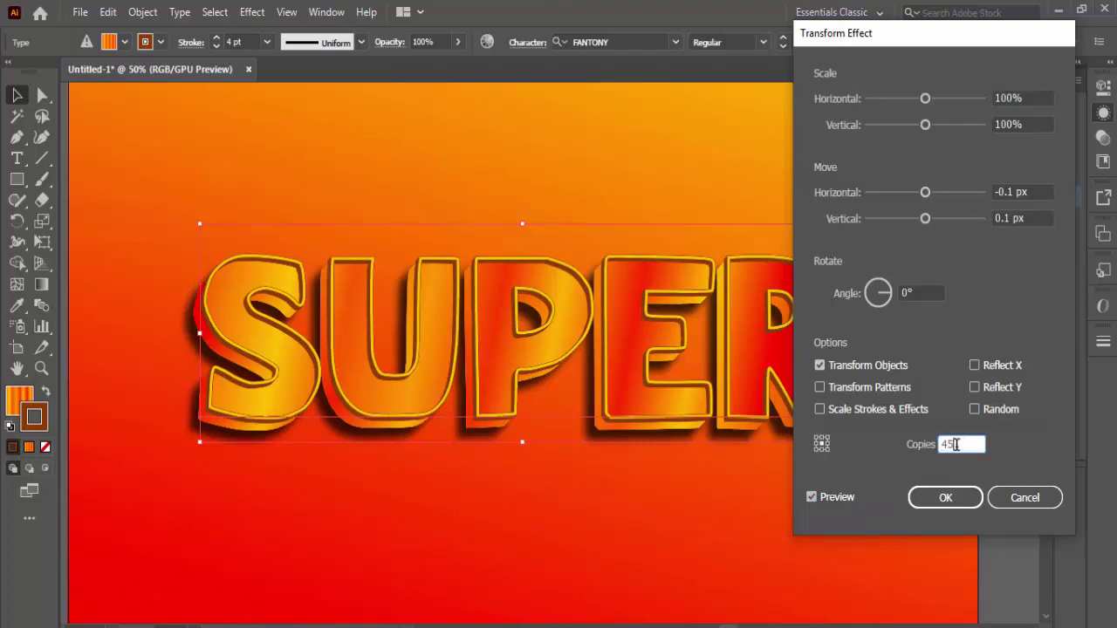
pyautogui.write('50')
pyautogui.press('Tab')
pyautogui.click(836, 497)
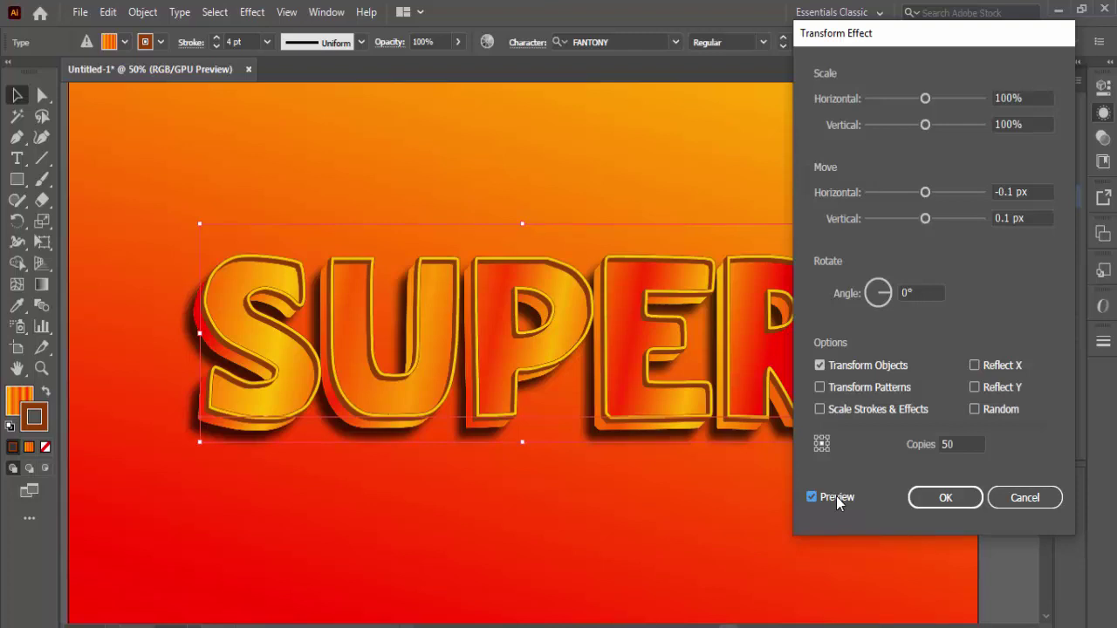
pyautogui.click(946, 499)
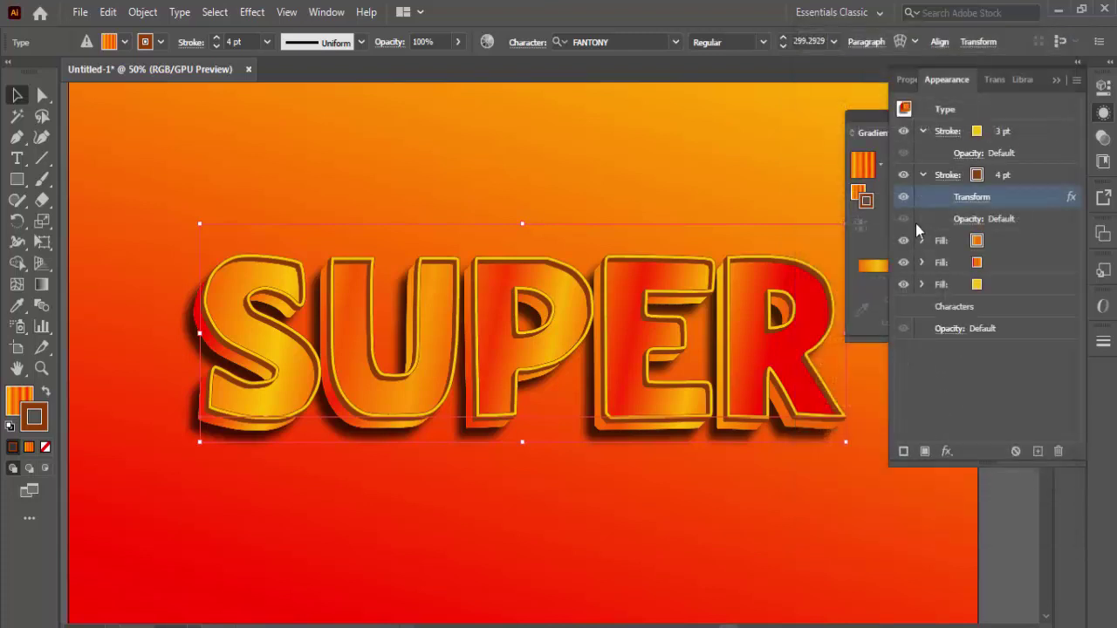
# - Collapse both stroke entries and set the gradient fill's angle to 120°
pyautogui.click(922, 176)
pyautogui.click(921, 132)
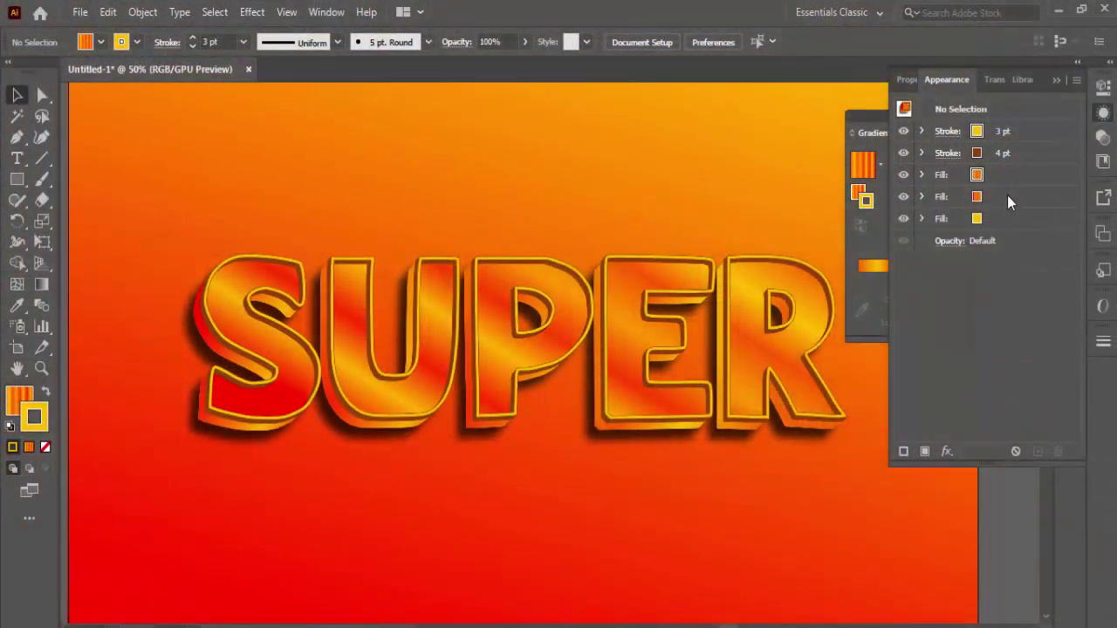
pyautogui.click(1007, 197)
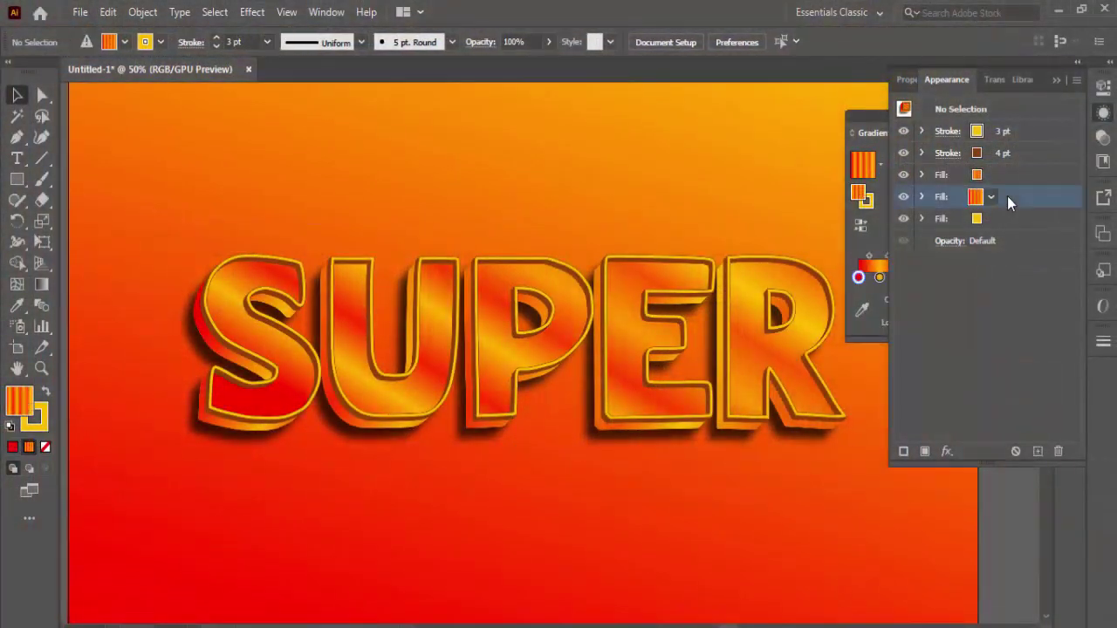
pyautogui.click(863, 330)
pyautogui.click(965, 209)
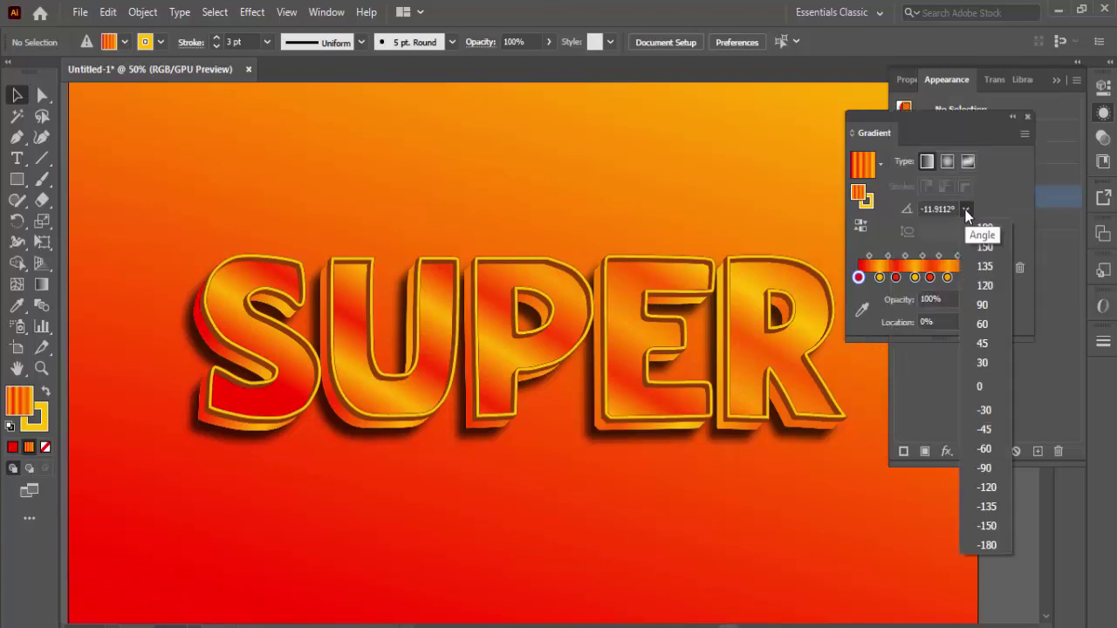
pyautogui.click(977, 288)
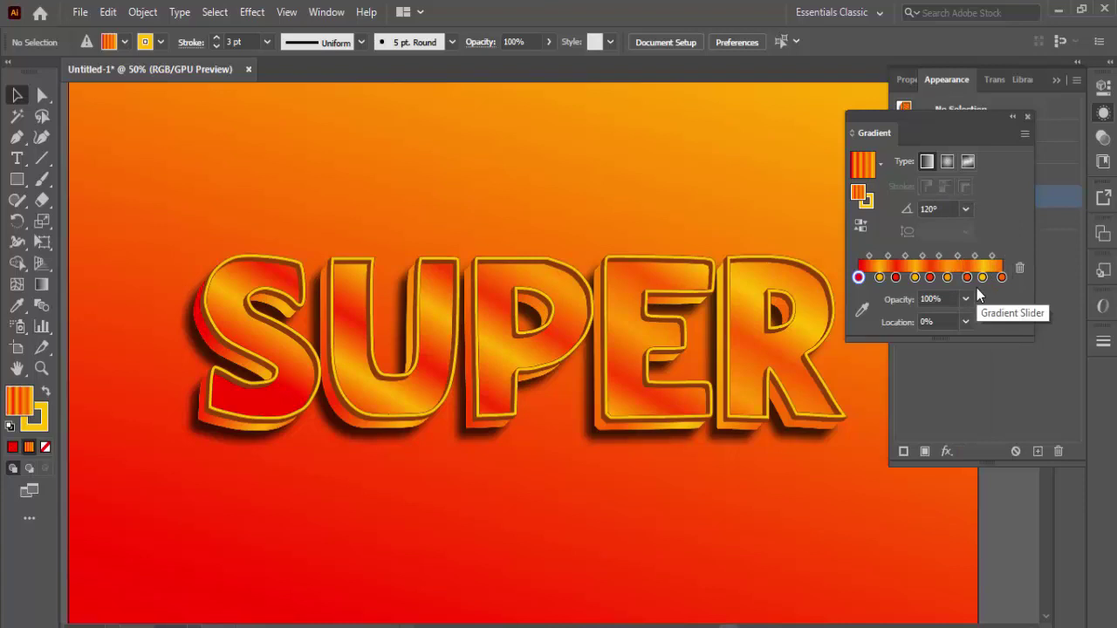
# - Reselect SUPER and rotate its striped gradient fill from 120° to 135°
pyautogui.click(684, 419)
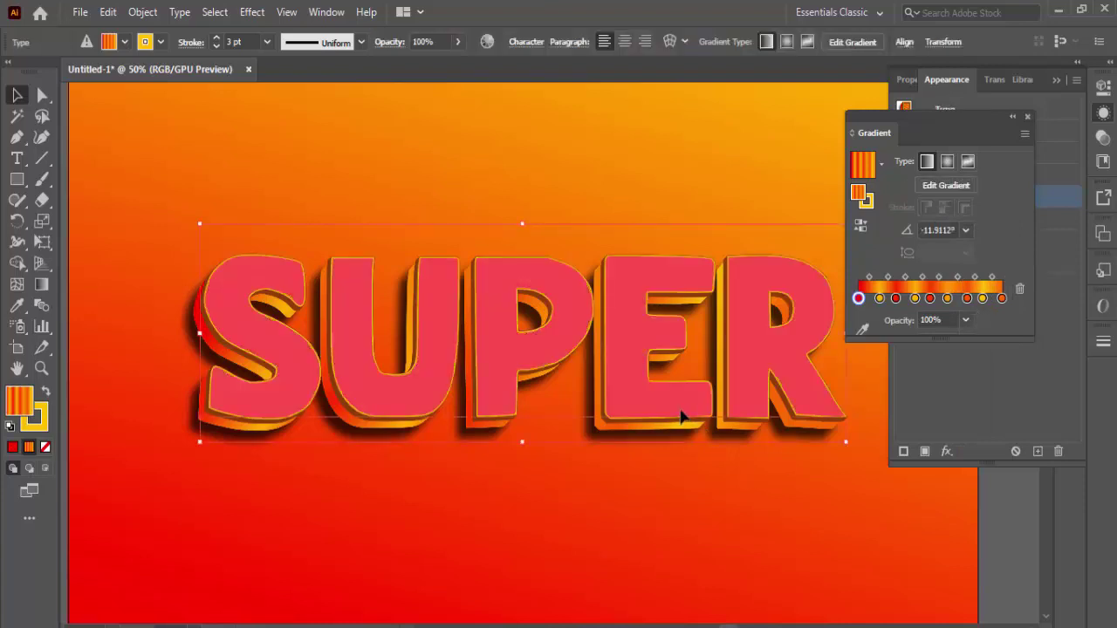
pyautogui.click(975, 394)
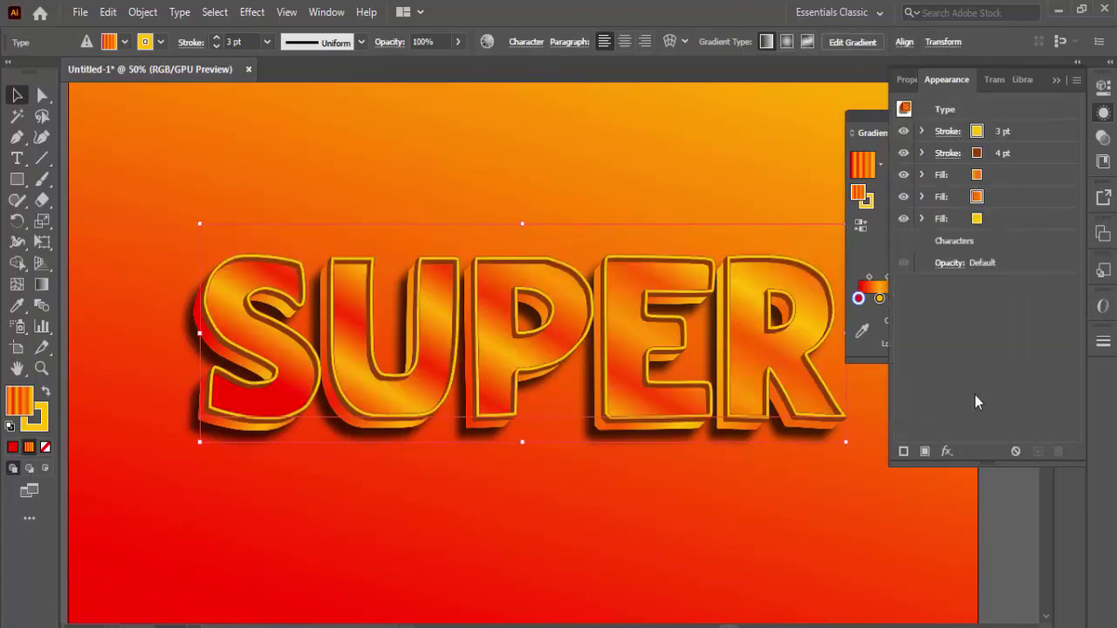
pyautogui.click(1010, 197)
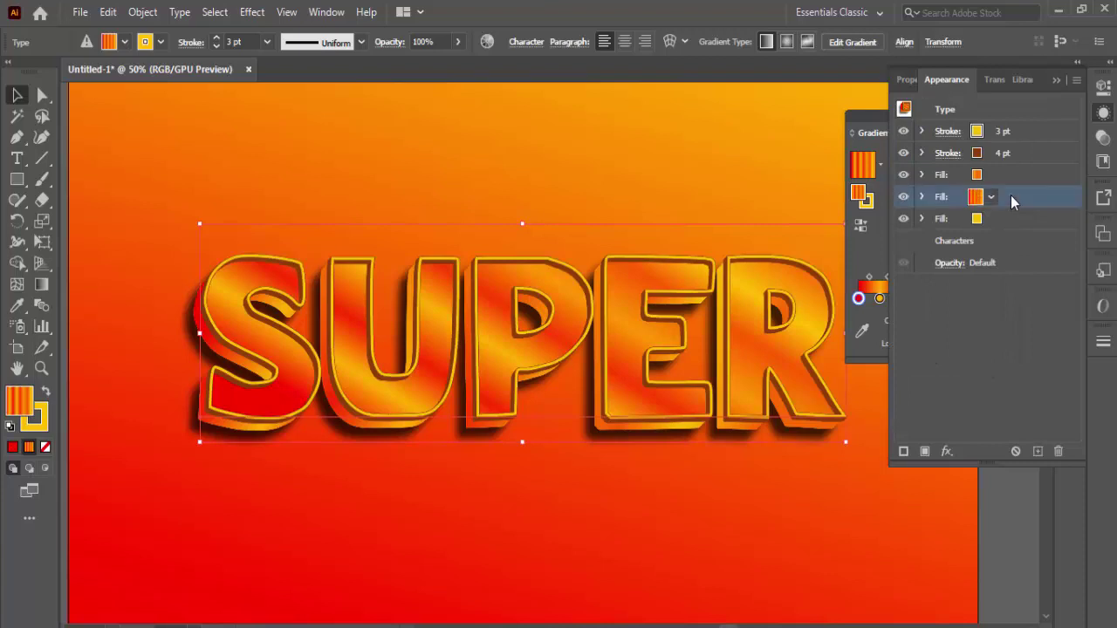
pyautogui.click(868, 350)
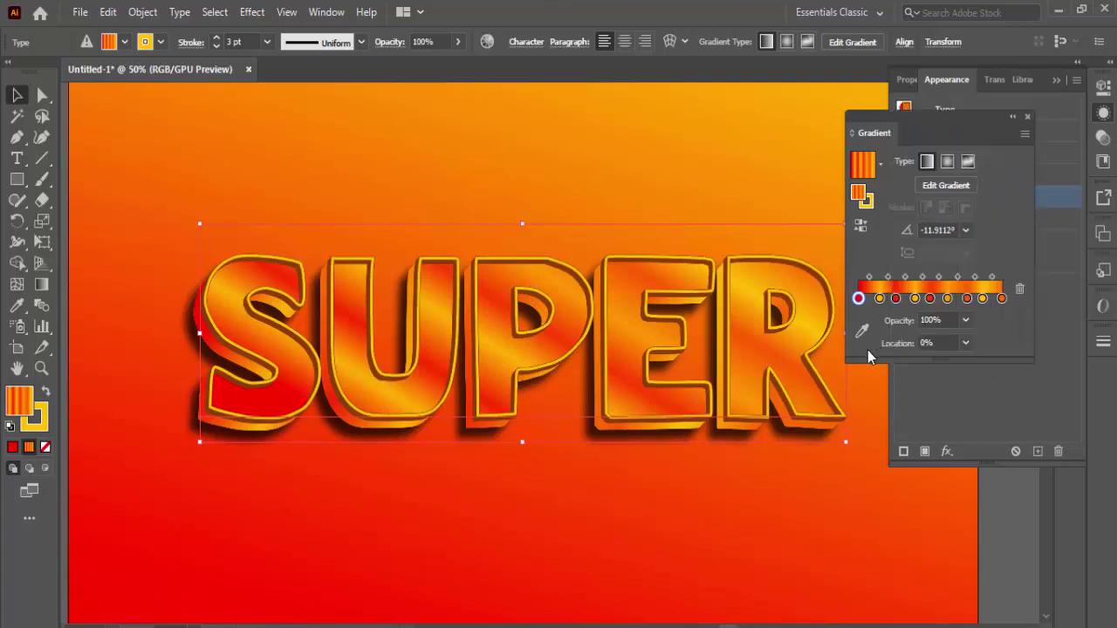
pyautogui.click(964, 229)
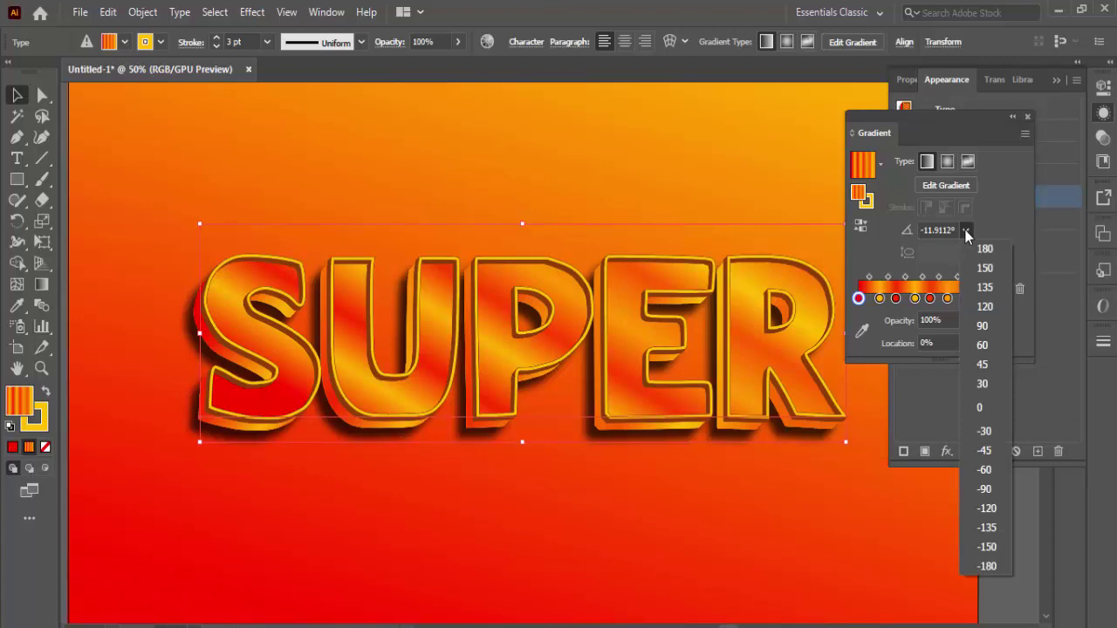
pyautogui.click(987, 307)
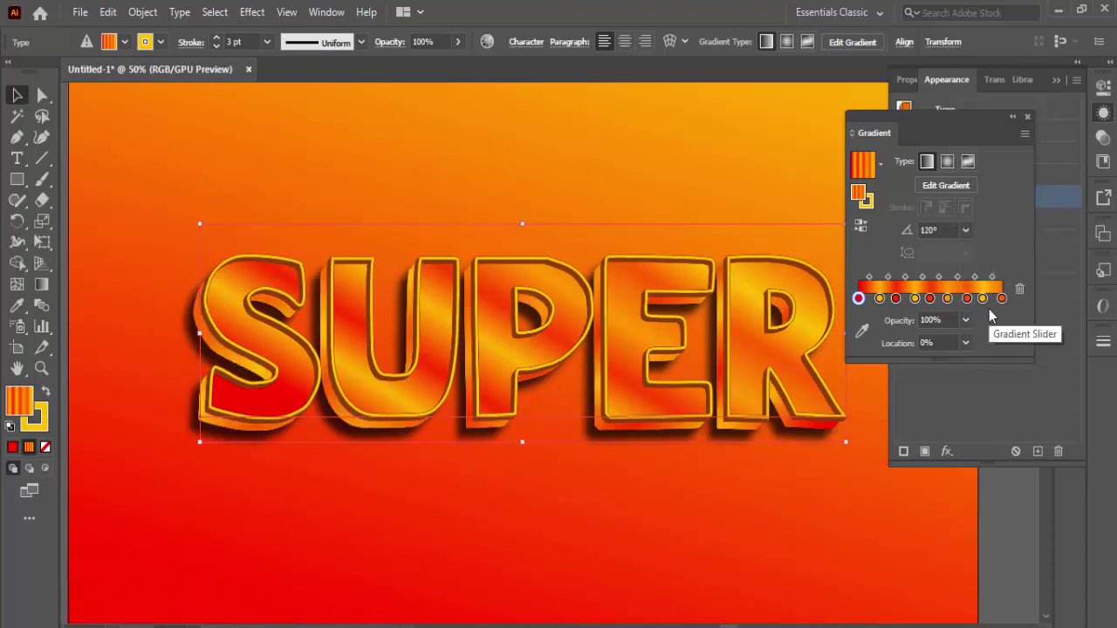
pyautogui.click(965, 230)
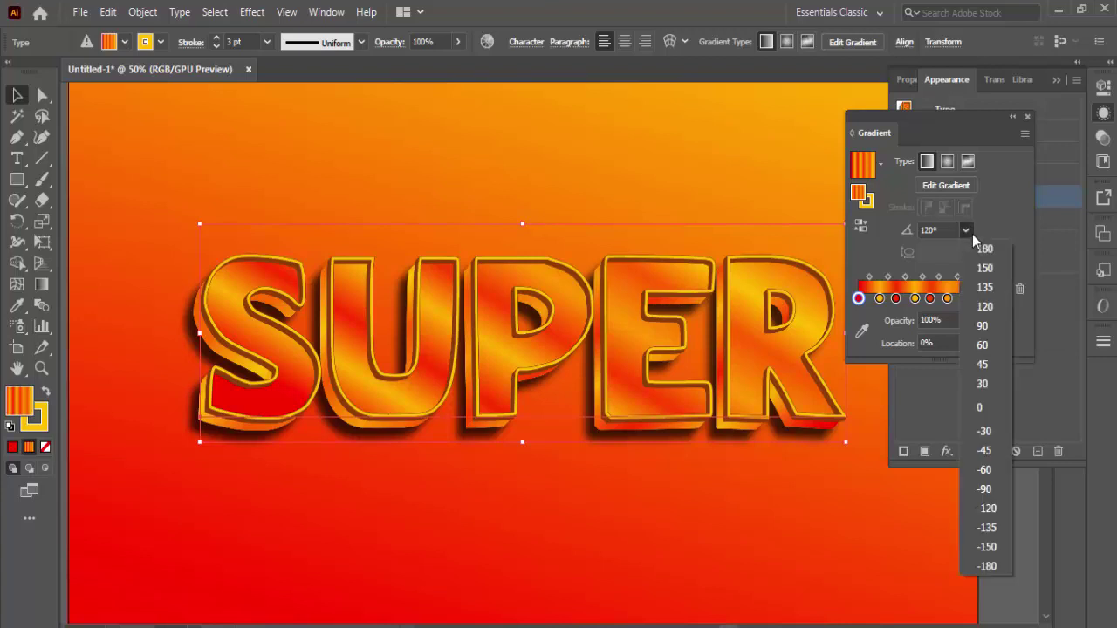
pyautogui.click(986, 289)
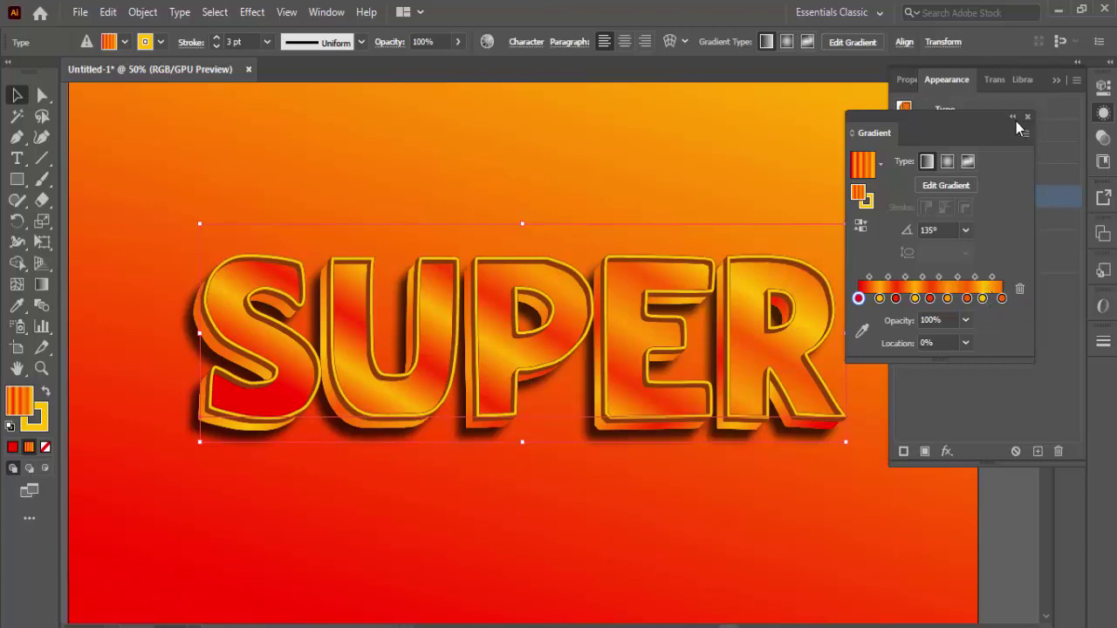
pyautogui.click(1054, 130)
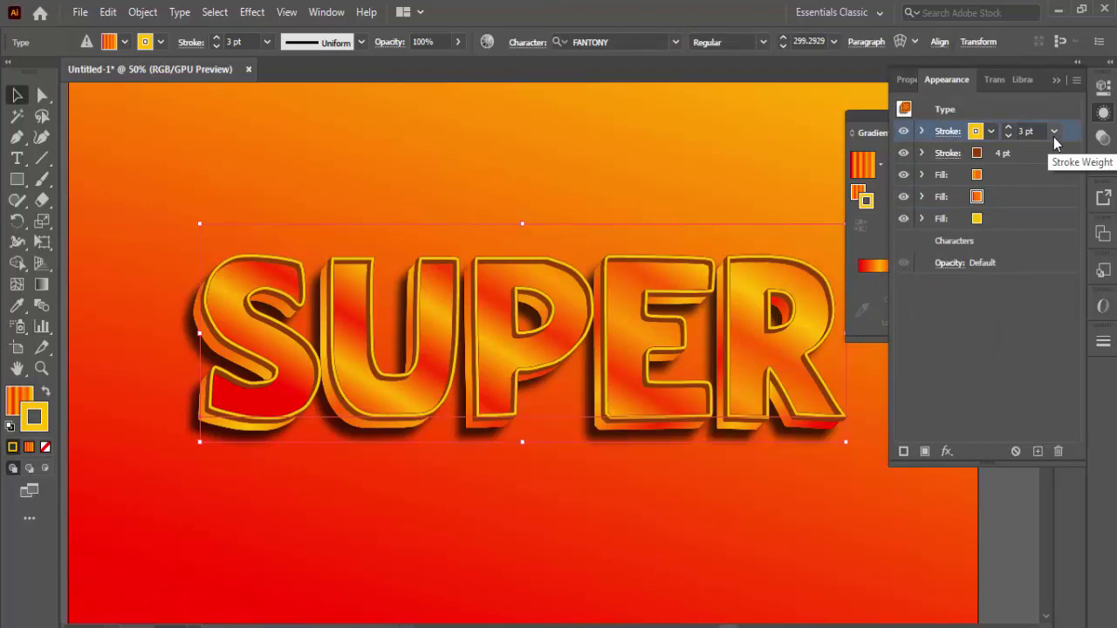
# - Delete the orange colour-stripe image and gradient strip, then reselect the SUPER type object
pyautogui.hotkey('ctrl', '-')
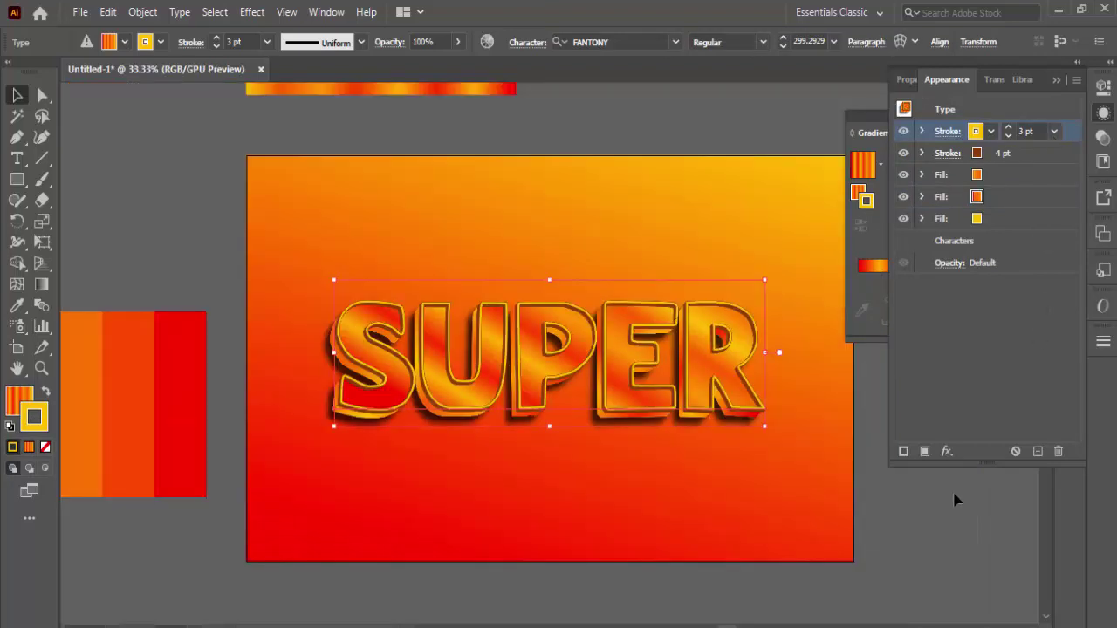
pyautogui.click(922, 537)
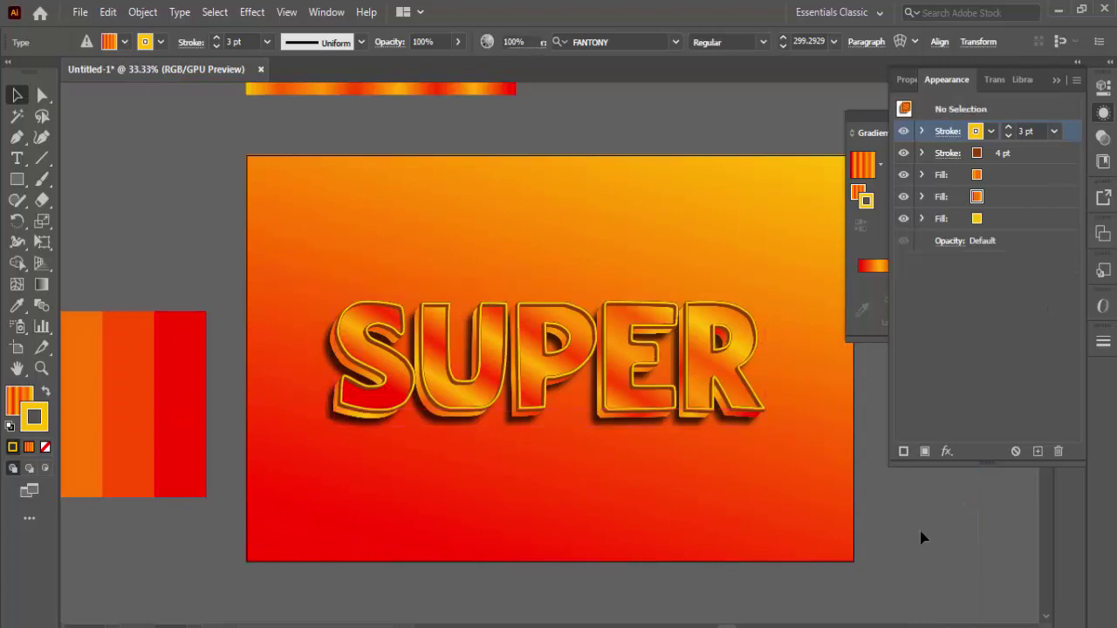
pyautogui.click(166, 408)
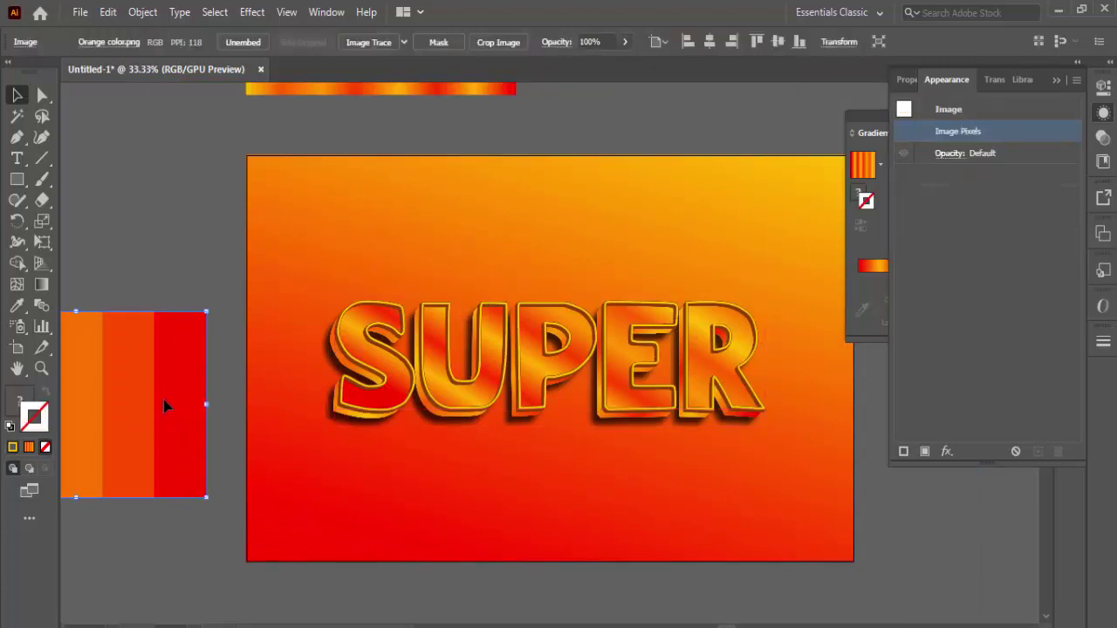
pyautogui.press('Delete')
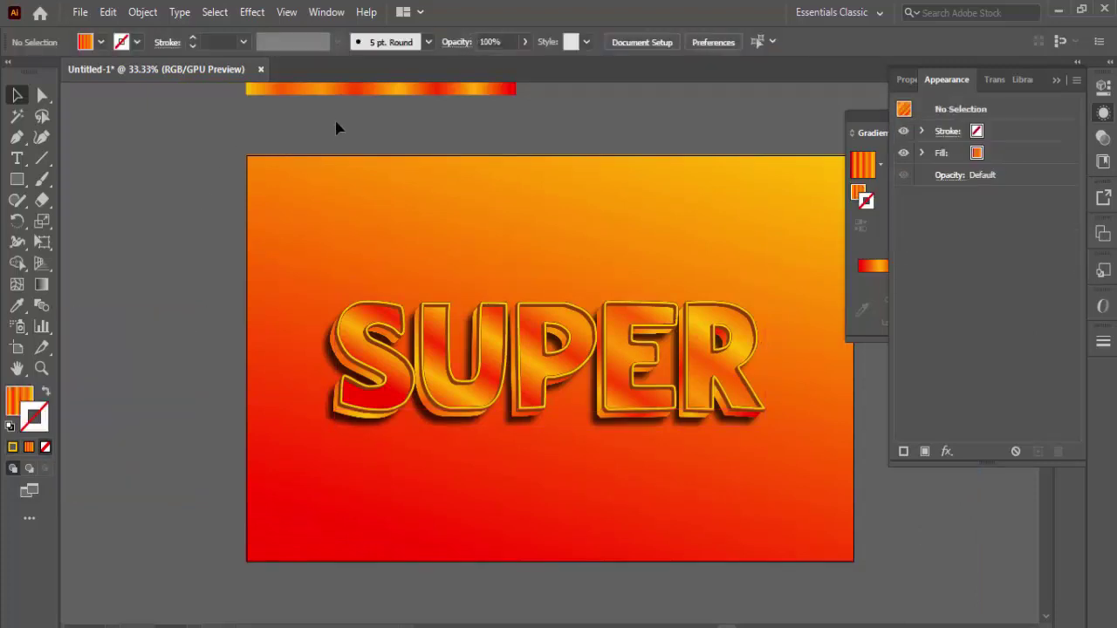
pyautogui.click(334, 91)
pyautogui.press('Delete')
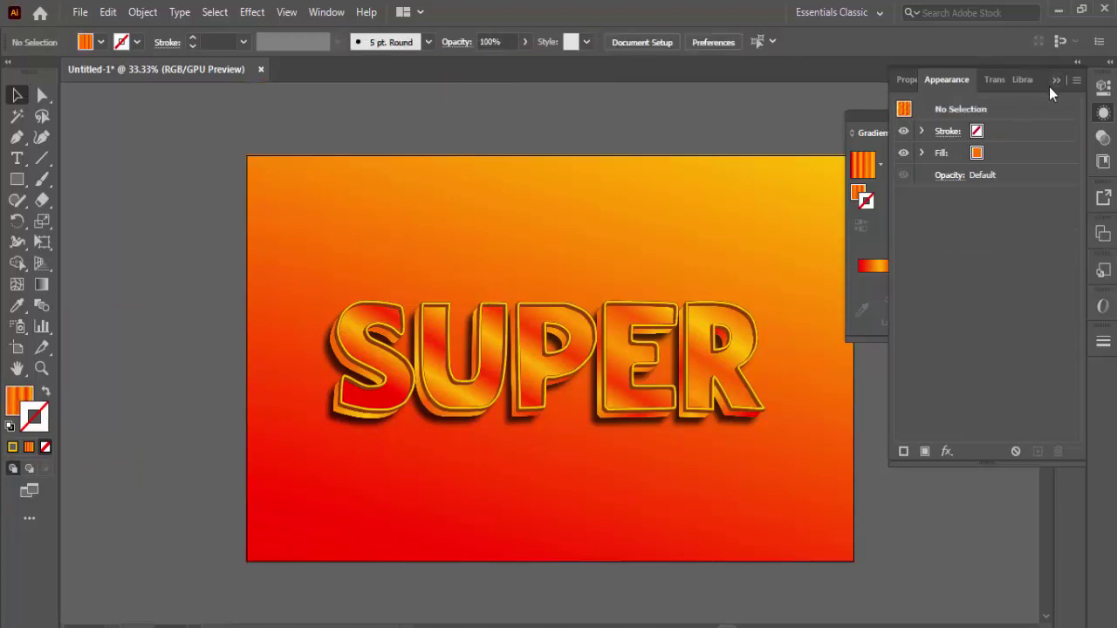
pyautogui.click(547, 384)
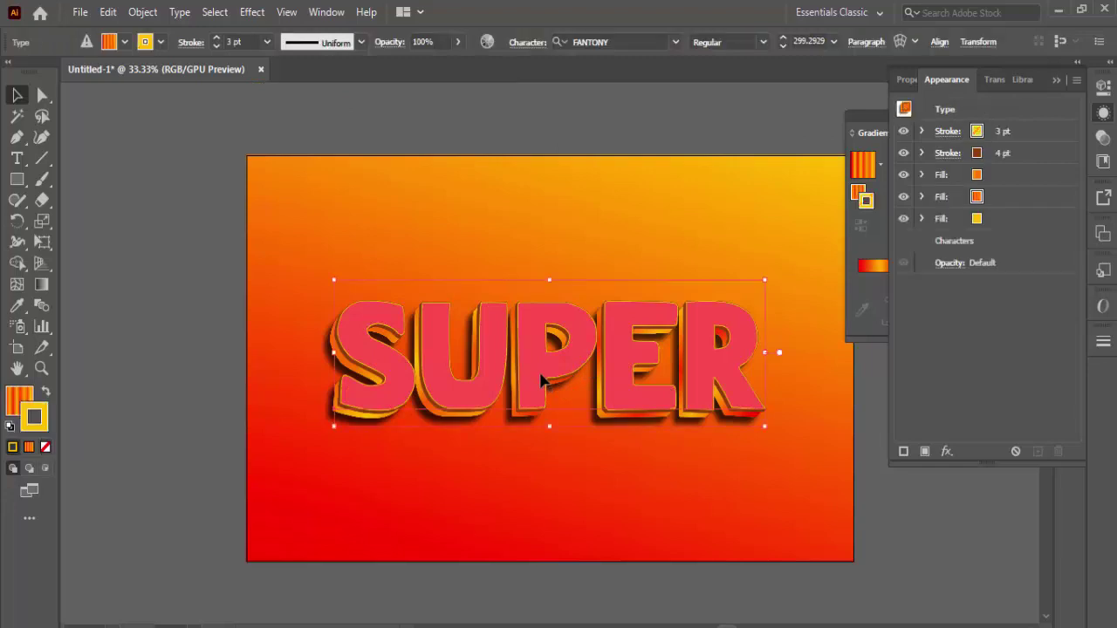
pyautogui.click(952, 106)
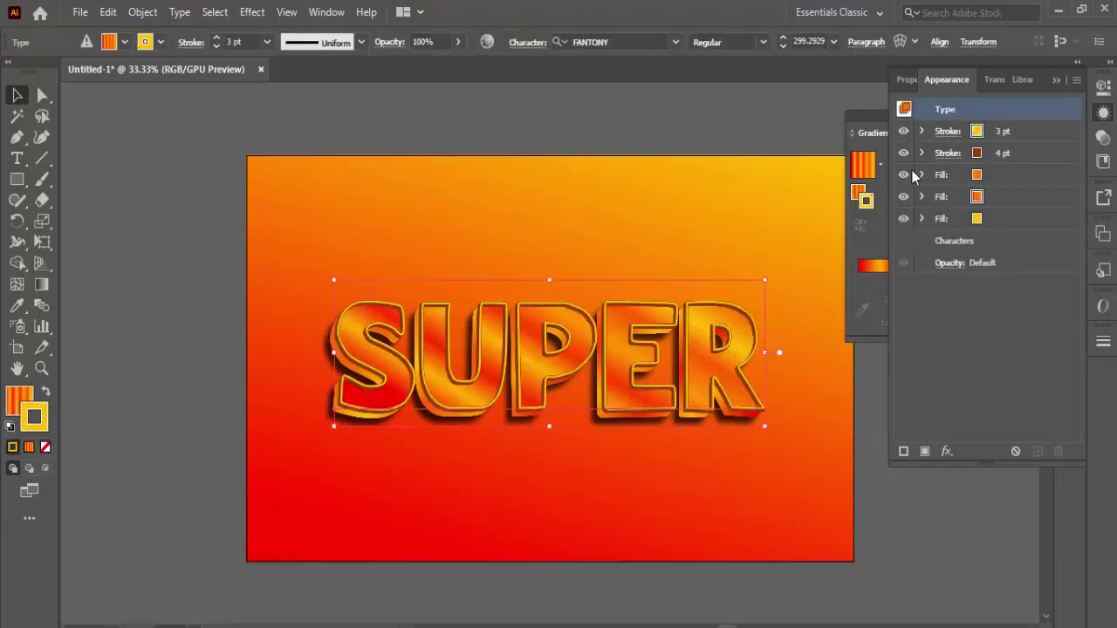
# - Add a Warp effect to SUPER, switching Arc to Bulge with 10% bend and 1% horizontal distortion
pyautogui.click(947, 451)
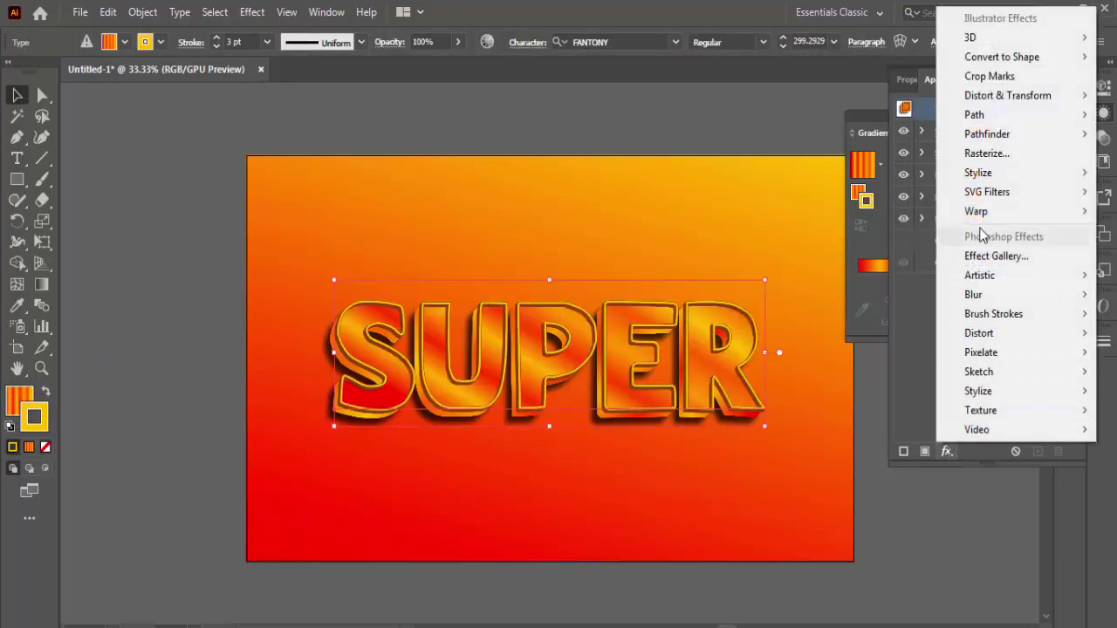
pyautogui.moveTo(978, 211)
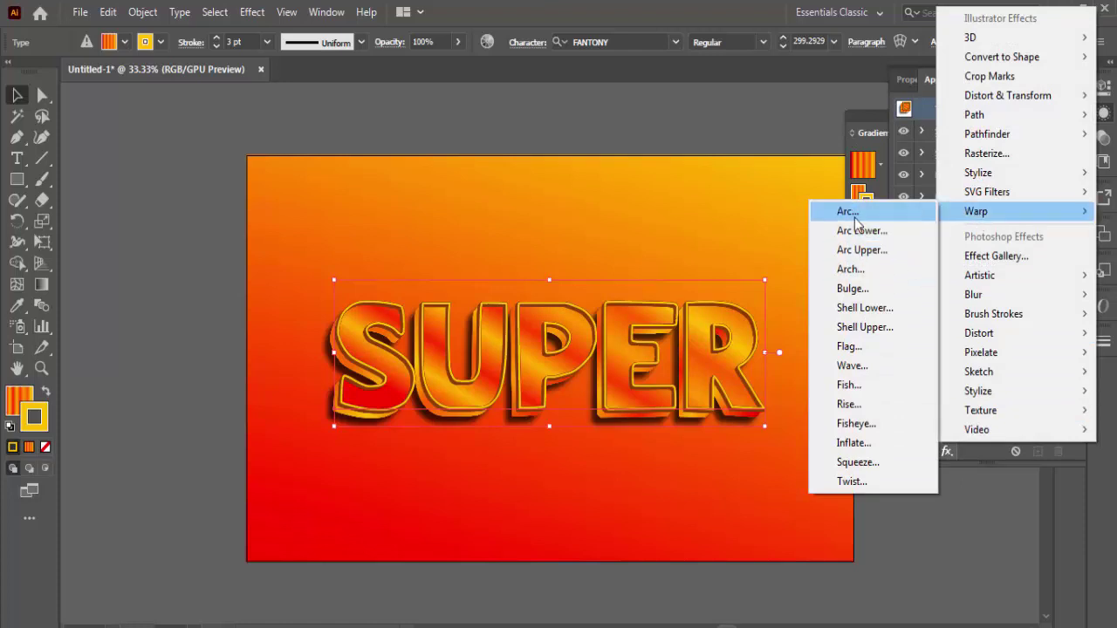
pyautogui.click(854, 217)
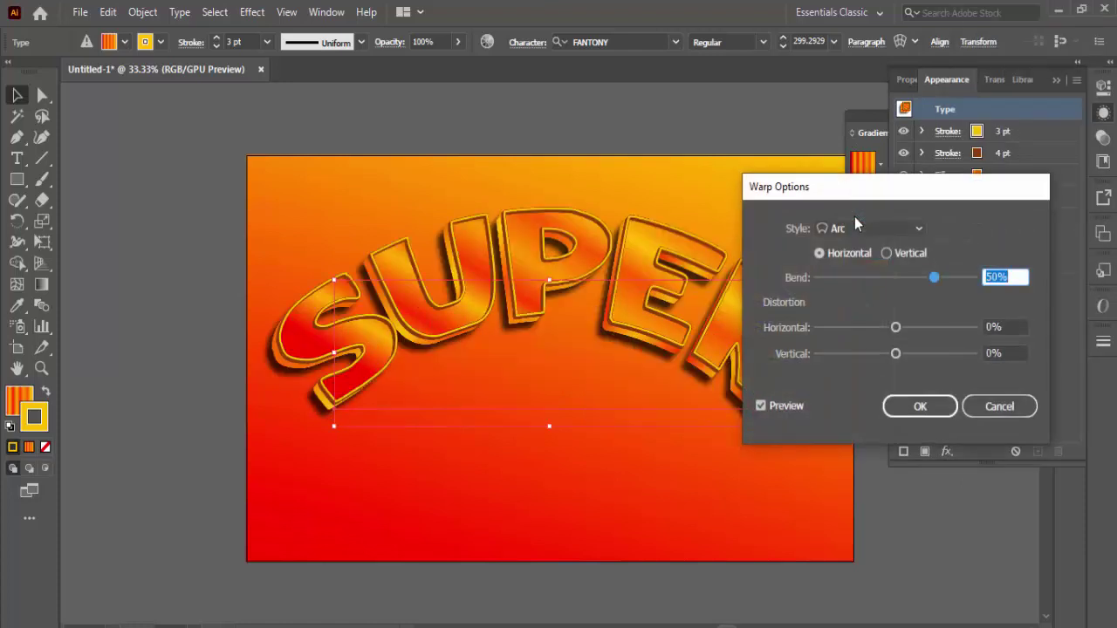
pyautogui.moveTo(864, 192); pyautogui.dragTo(946, 143)
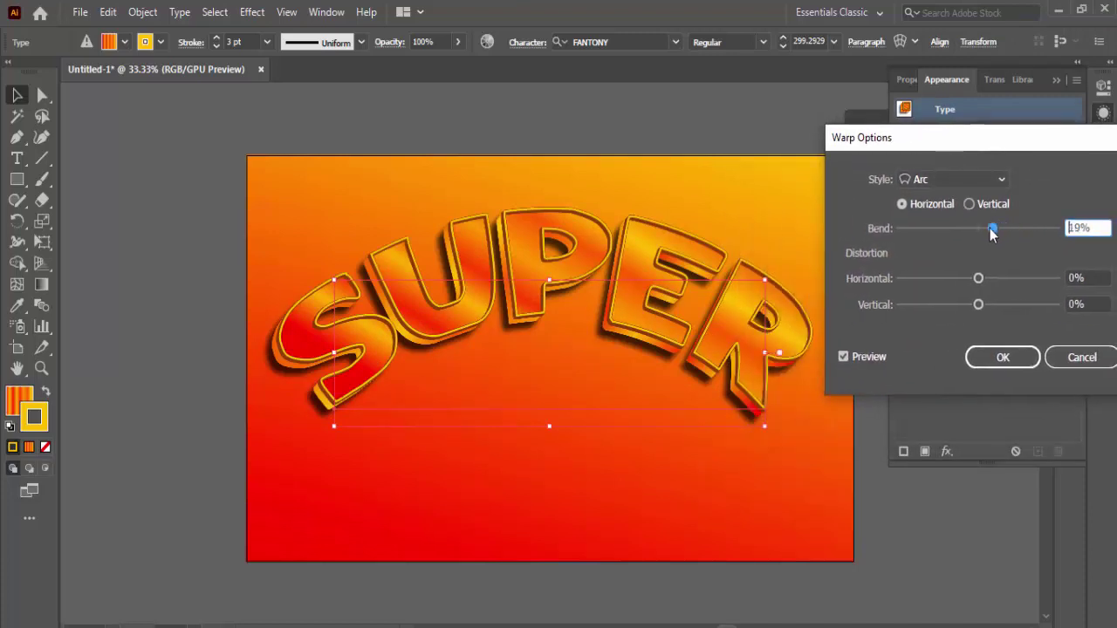
pyautogui.moveTo(1005, 228); pyautogui.dragTo(992, 230)
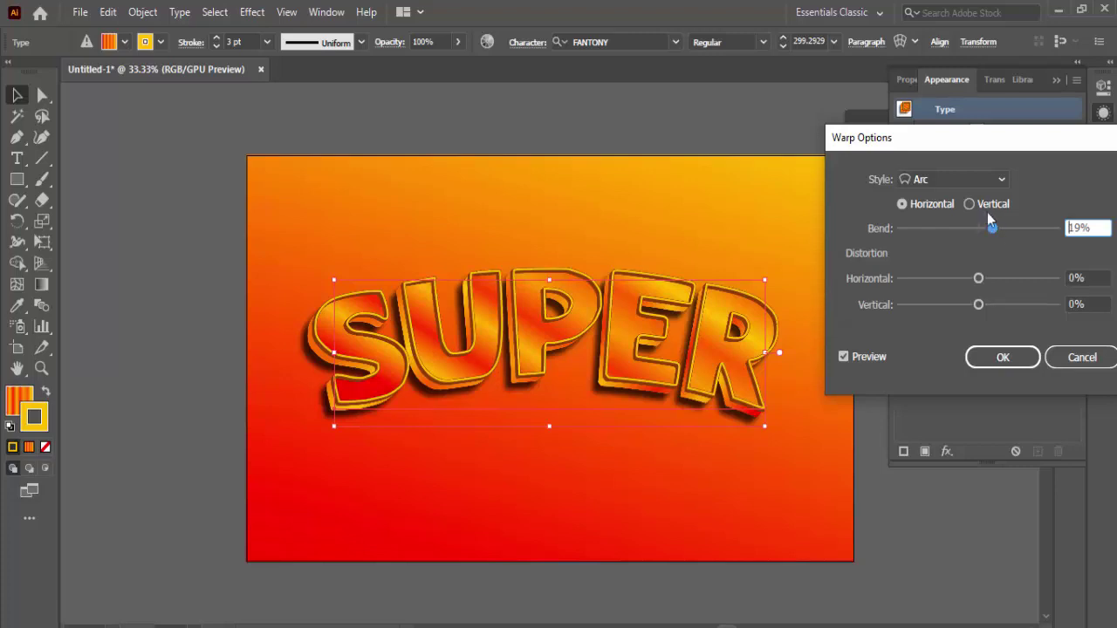
pyautogui.click(1000, 181)
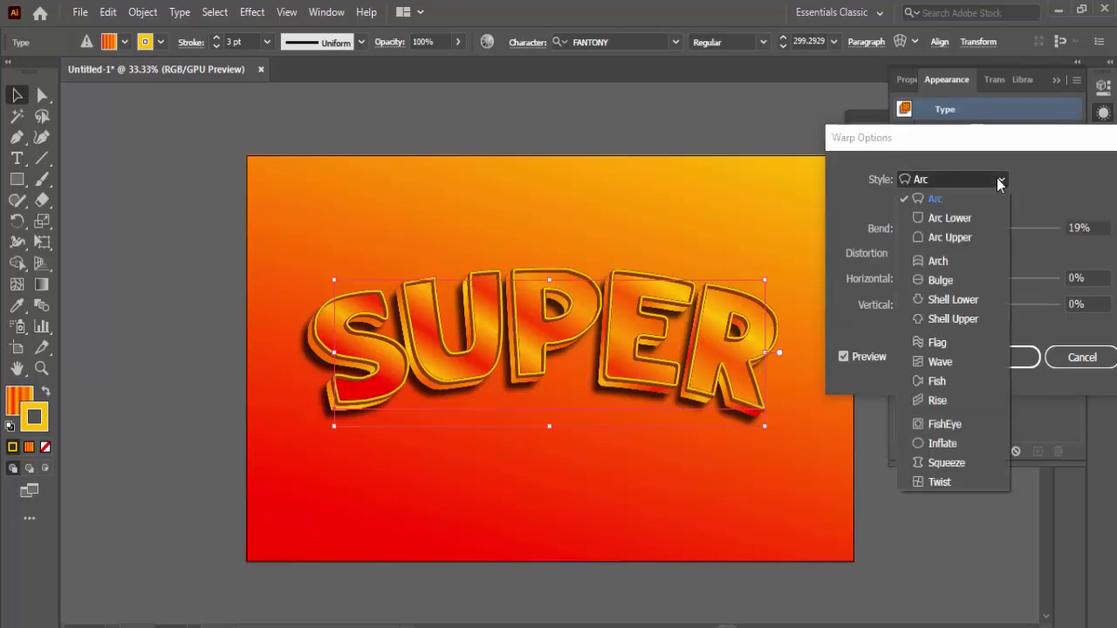
pyautogui.click(934, 281)
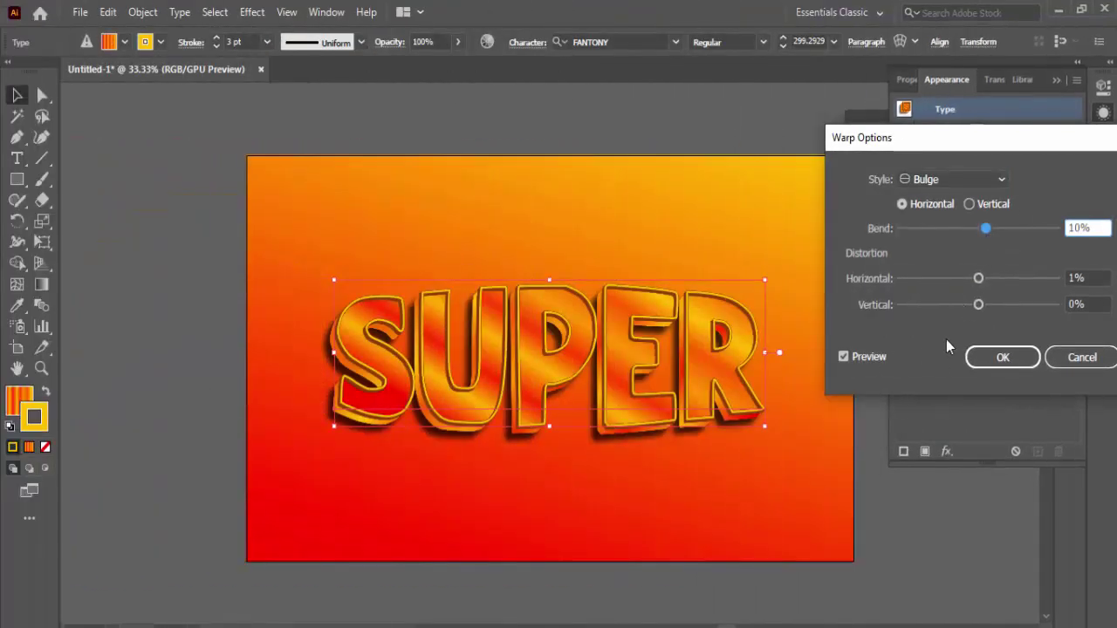
pyautogui.click(1005, 358)
# - Review the finished bulged, extruded SUPER artwork as Untitled-6.jpg in Windows Photos
pyautogui.moveTo(911, 604); pyautogui.dragTo(801, 581)
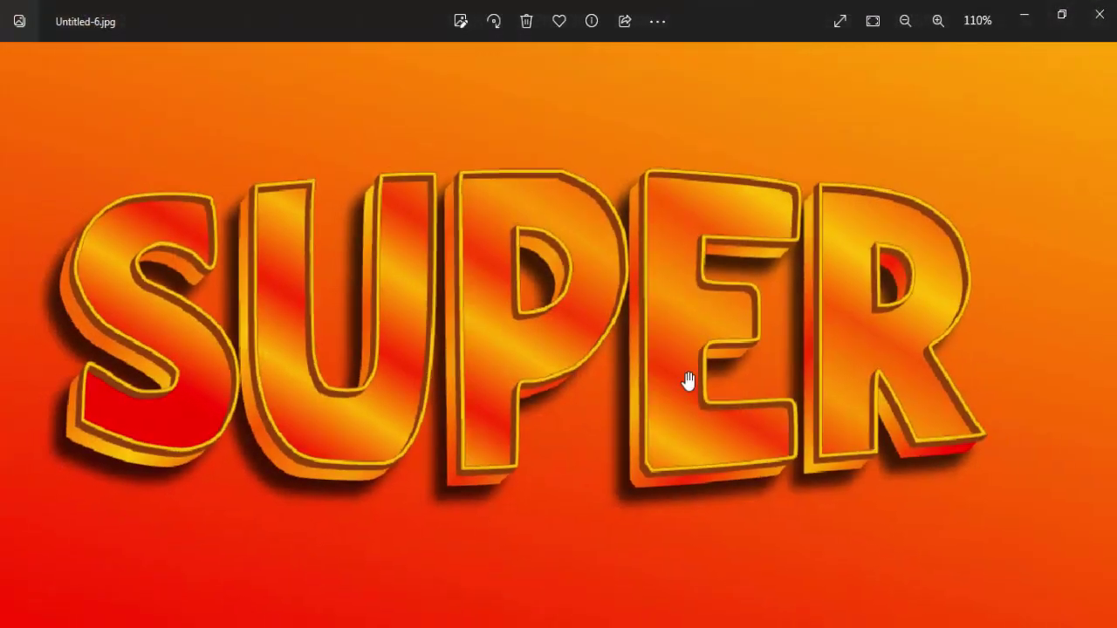